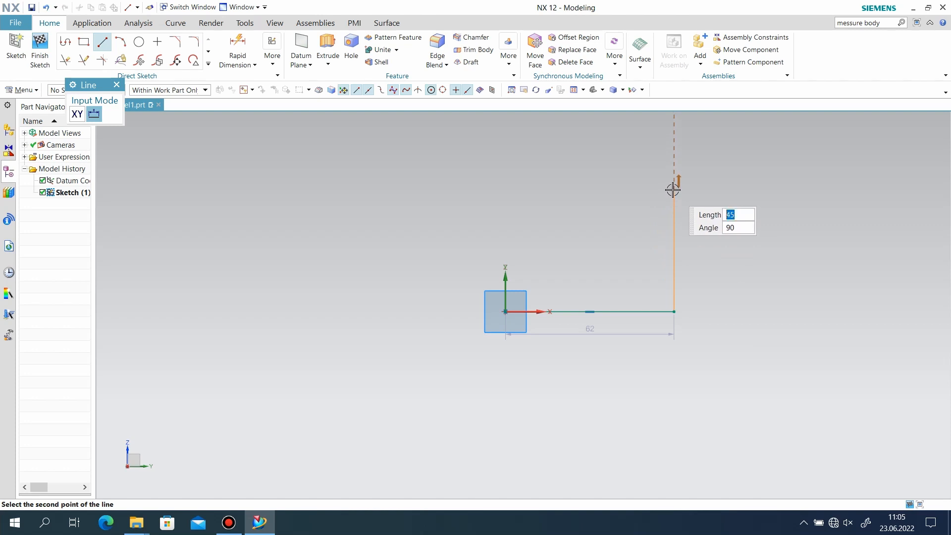
Draw a vertical line about 47 mm up from the base line's free end and a horizontal line about 69 mm back.
left_click(673, 183)
left_click(673, 183)
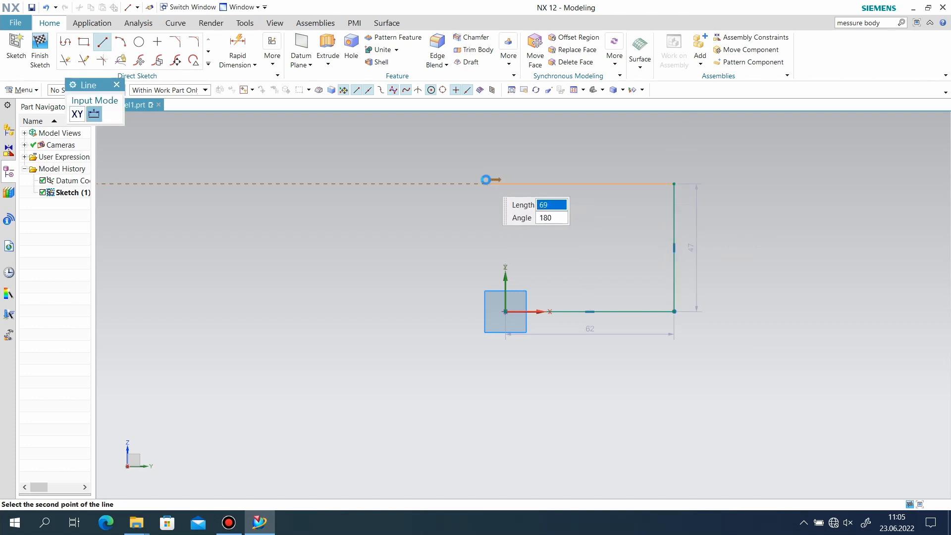
left_click(486, 184)
Draw a three-point arc of about 32 mm radius curving down and outward from the free end of the upper horizontal line.
left_click(120, 42)
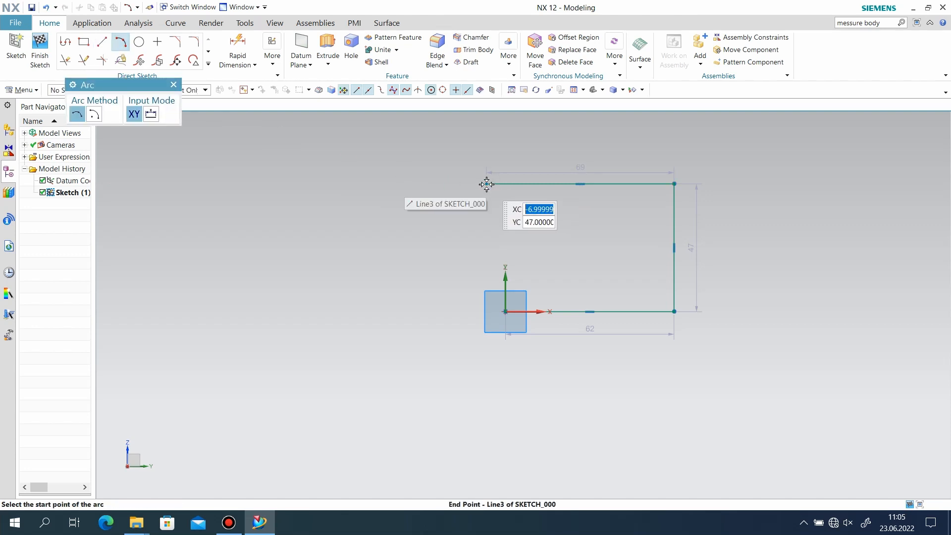
left_click(487, 184)
left_click(389, 234)
left_click(442, 229)
Draw a vertical line about 9.9 mm down from the arc's lower end and a horizontal line about 43 mm toward the vertical axis.
left_click(106, 43)
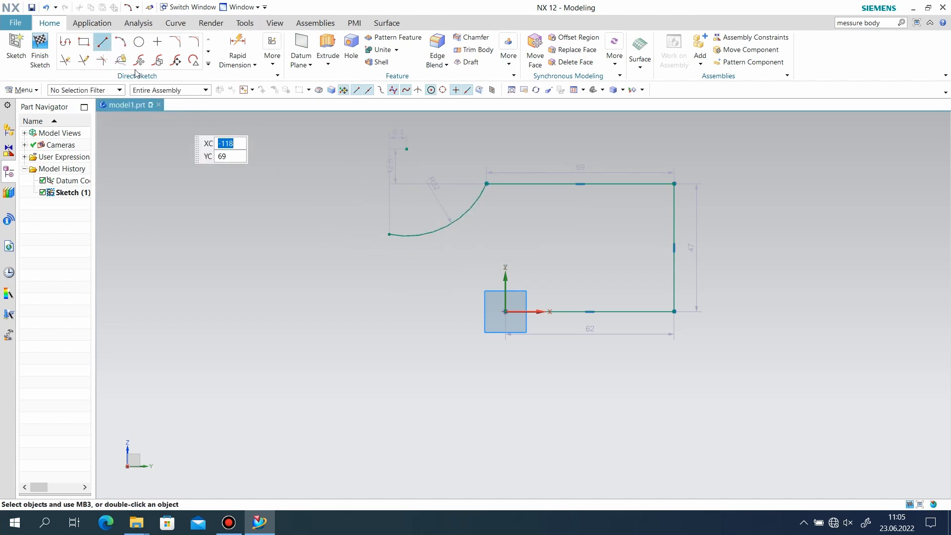
left_click(389, 234)
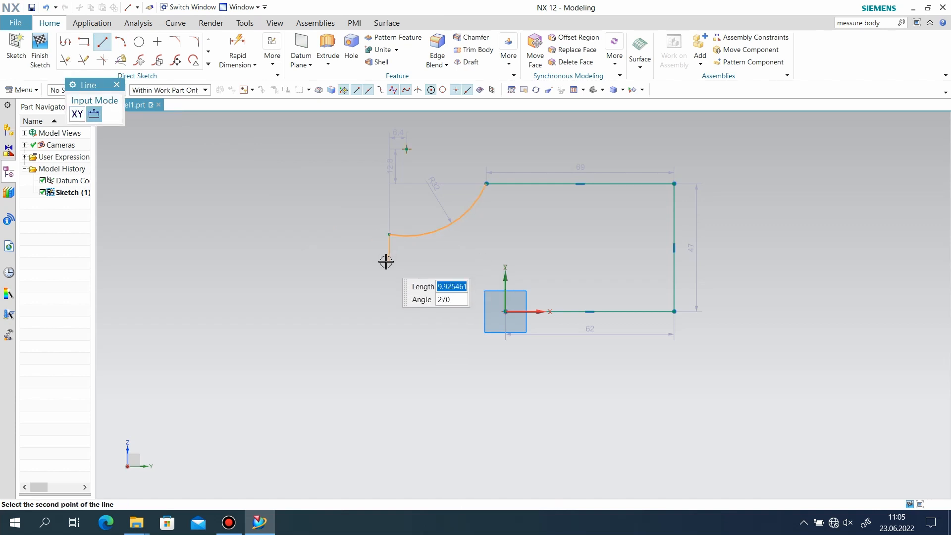
left_click(386, 261)
left_click(386, 262)
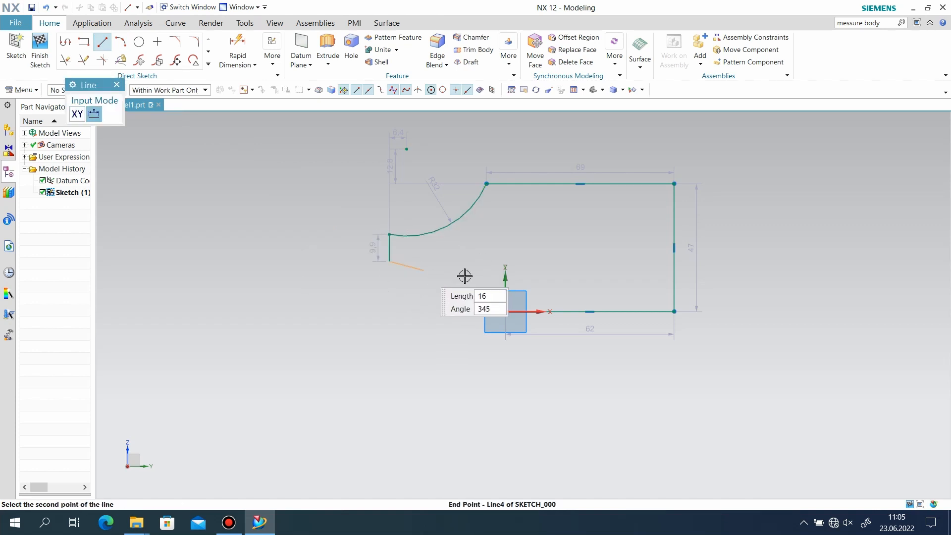
left_click(505, 261)
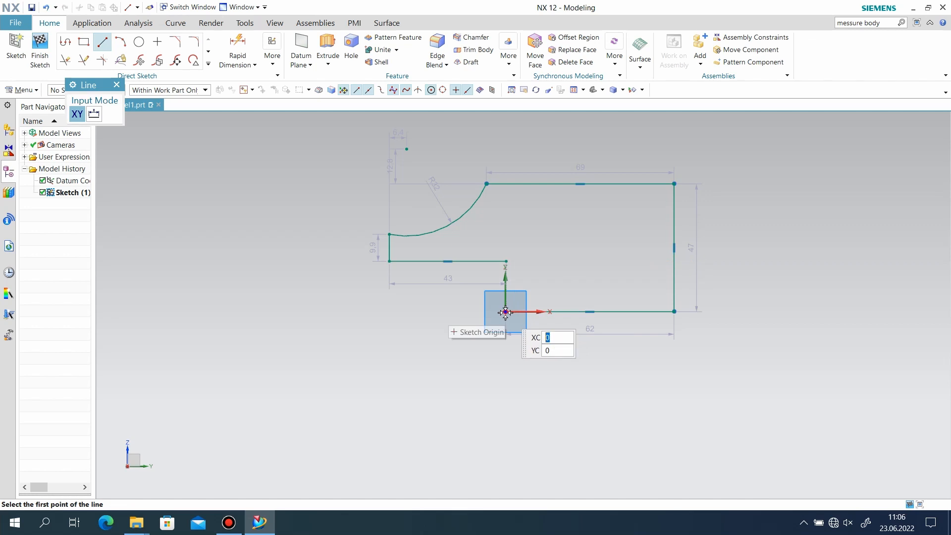
Close the profile with a line from the sketch origin to the free end of the lower horizontal line.
left_click(505, 313)
left_click(506, 261)
right_click(521, 228)
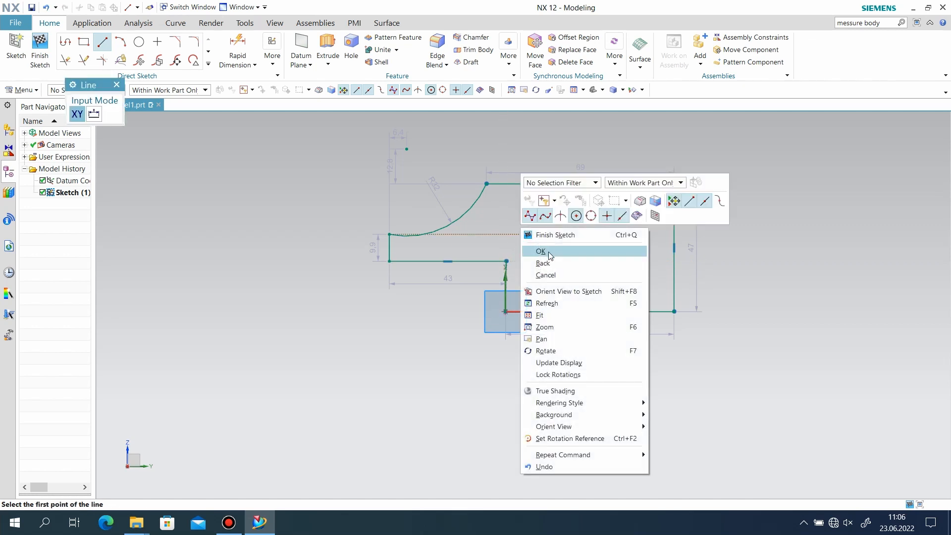
left_click(549, 254)
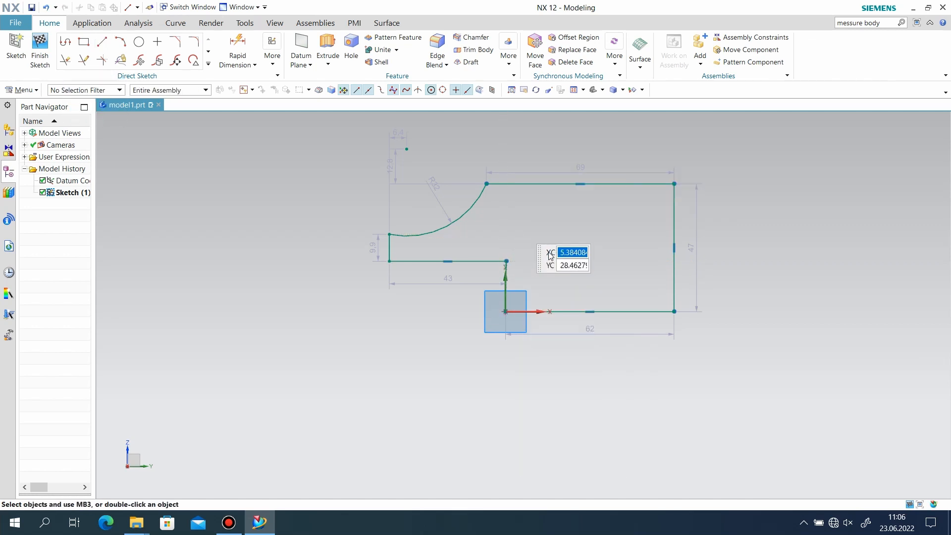
Draw a horizontal helper line about 19.9 mm long outward from the arc's lower end.
left_click(101, 49)
left_click(389, 234)
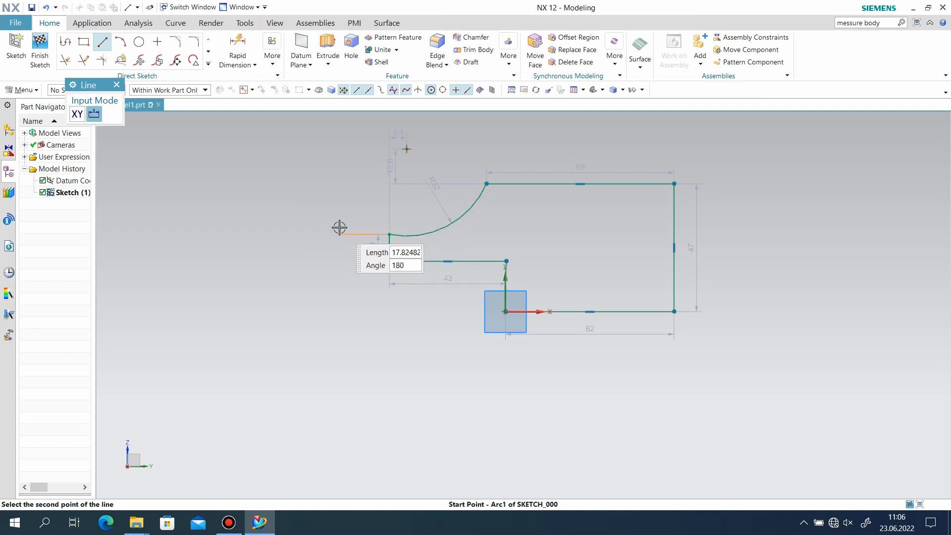
left_click(333, 228)
Constrain the arc tangent to the horizontal helper line and convert that line to reference geometry.
left_click(272, 49)
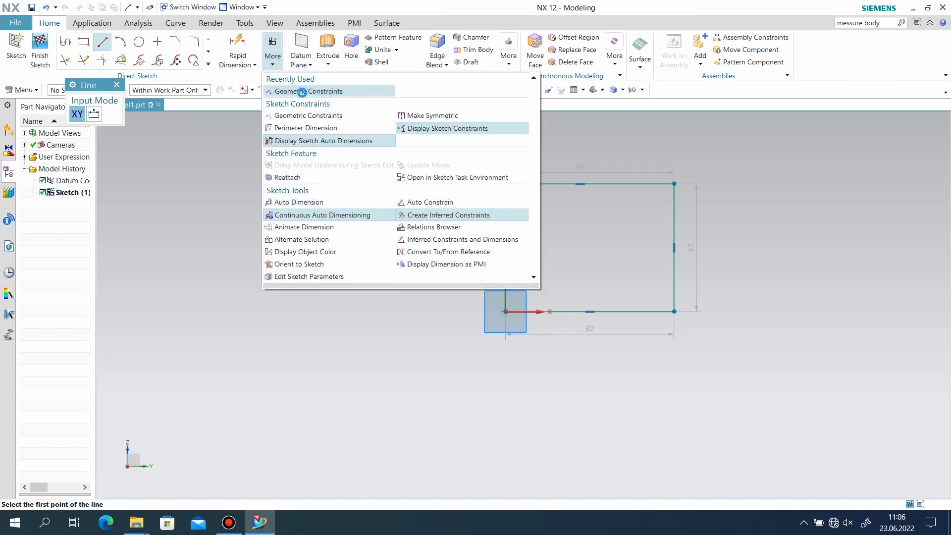
left_click(301, 91)
left_click(116, 121)
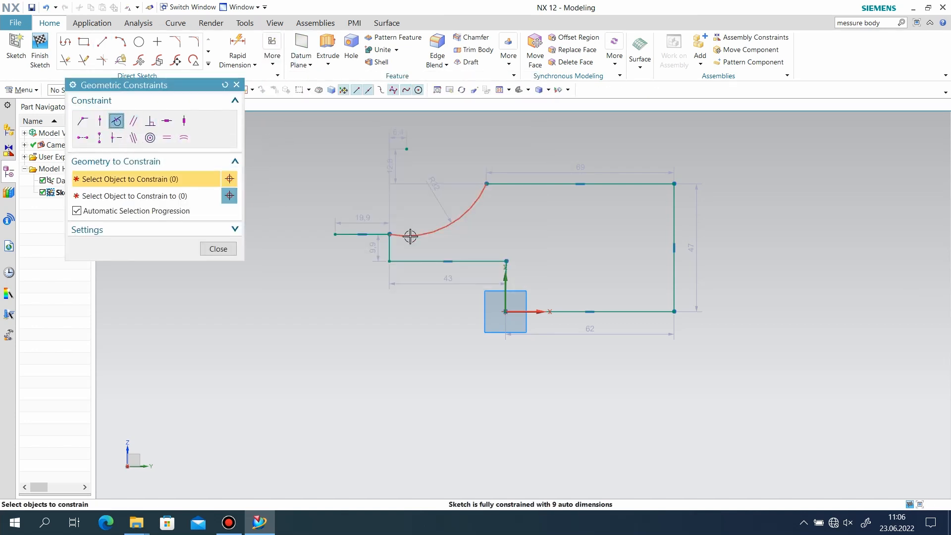
left_click(410, 236)
left_click(376, 234)
left_click(218, 249)
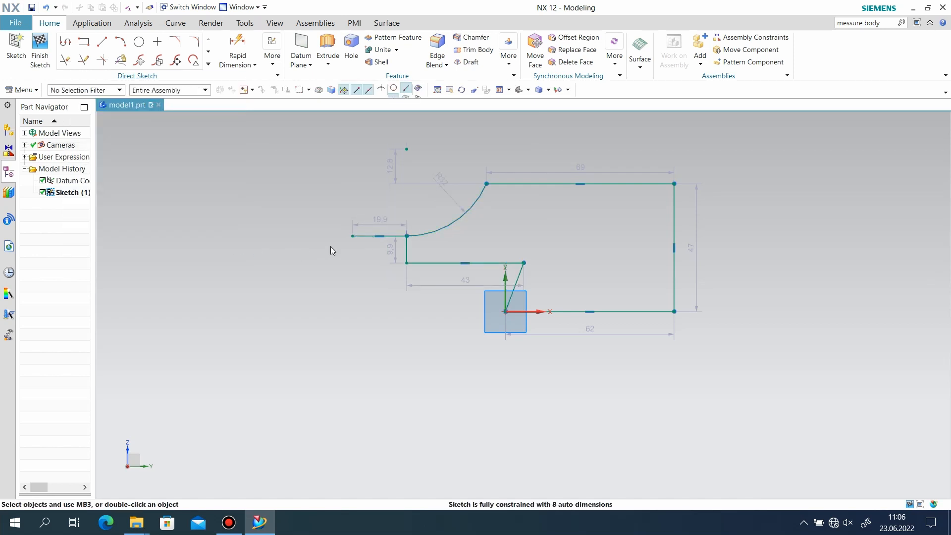
right_click(391, 236)
left_click(472, 310)
Dimension the profile's tall vertical edge opposite the arc and set its length to 50 mm.
scroll(807, 320, "up", 2)
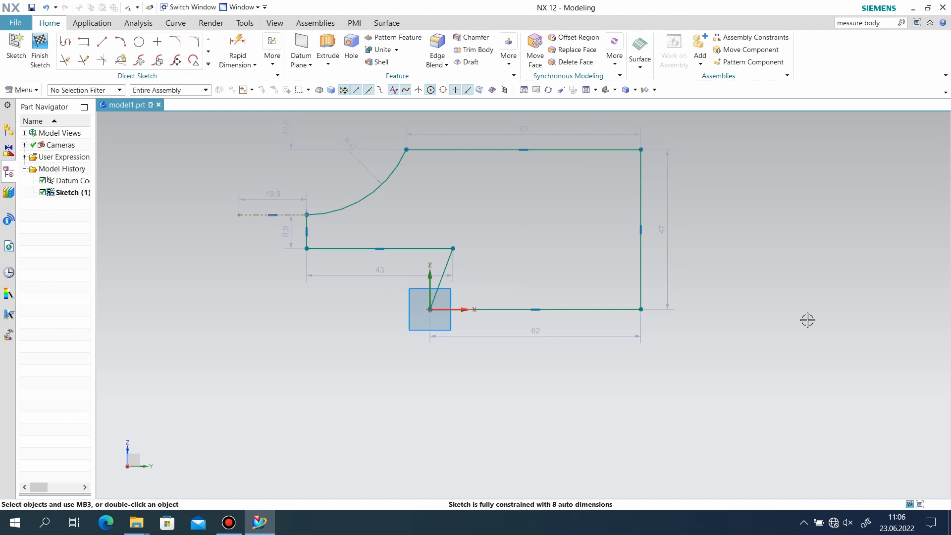
left_click(238, 50)
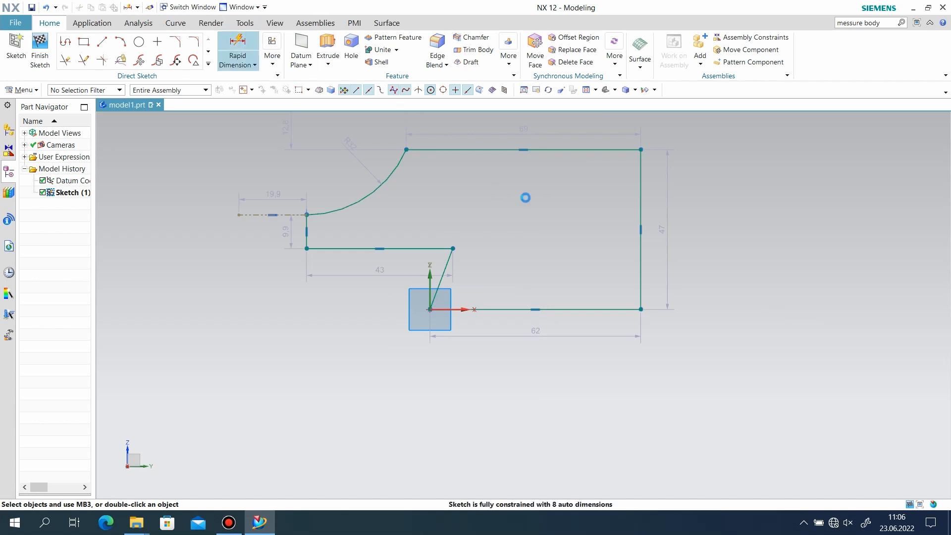
left_click(641, 203)
left_click(688, 212)
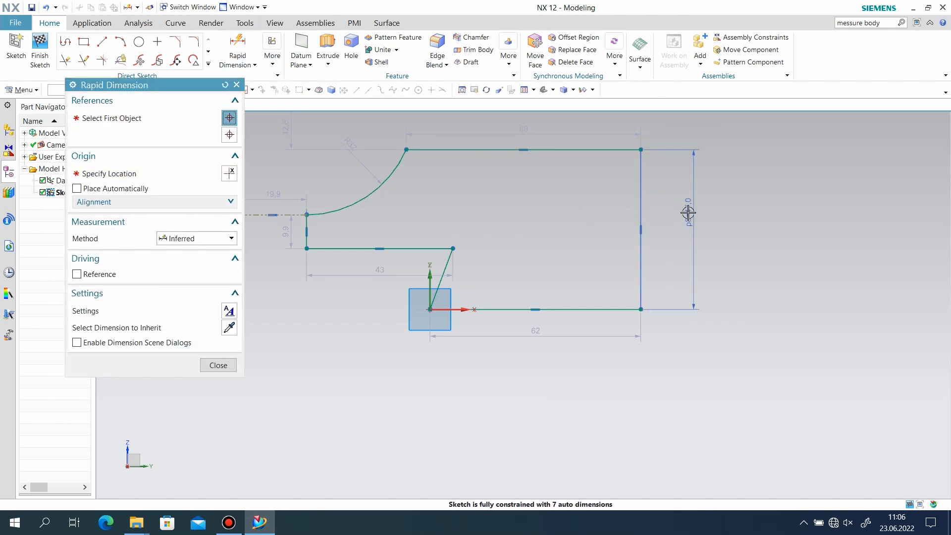
key("Return")
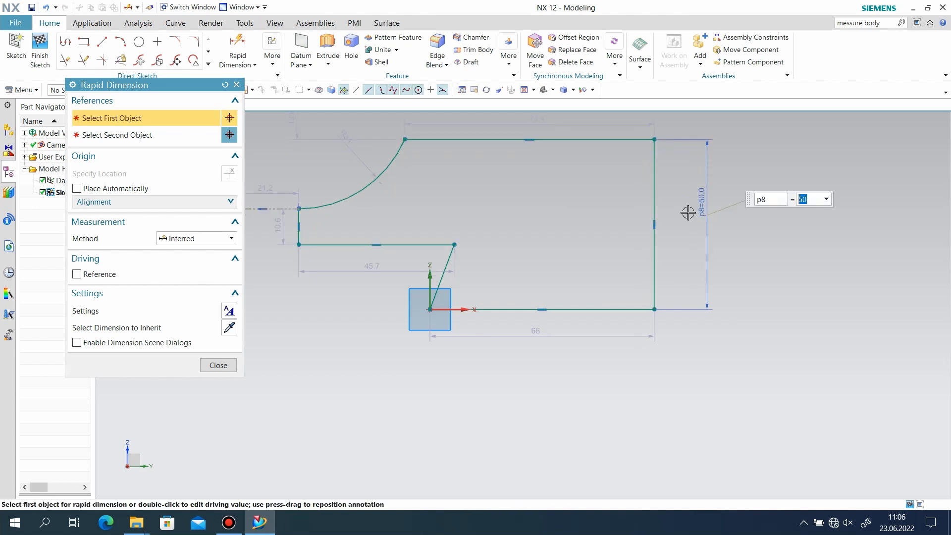
Dimension the profile's bottom horizontal edge starting at the origin and set its length to 45 mm.
scroll(502, 258, "down", 2)
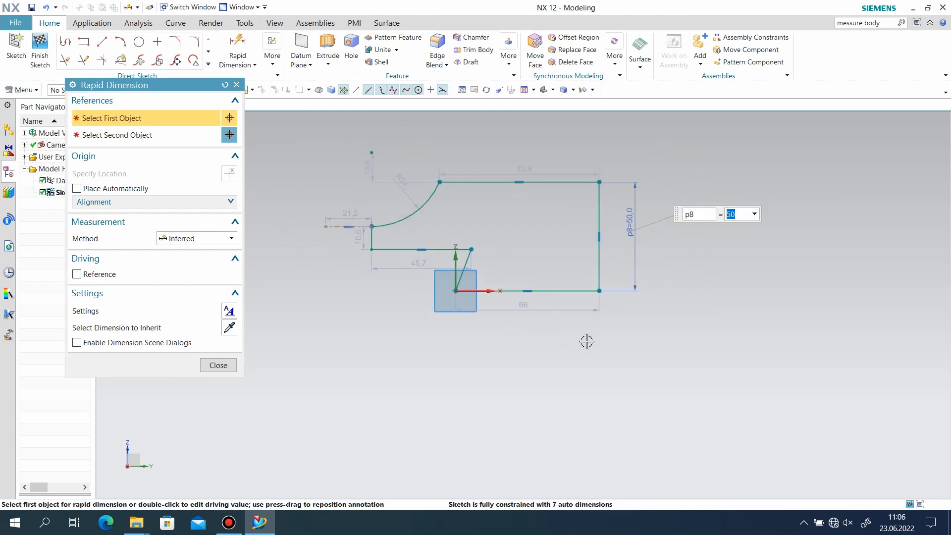
left_click(492, 289)
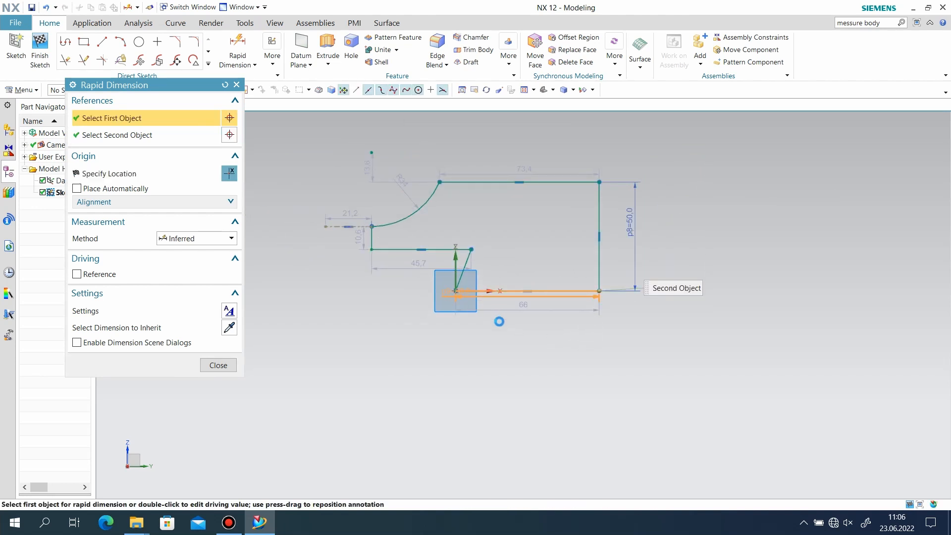
left_click(498, 330)
type("45")
key("Return")
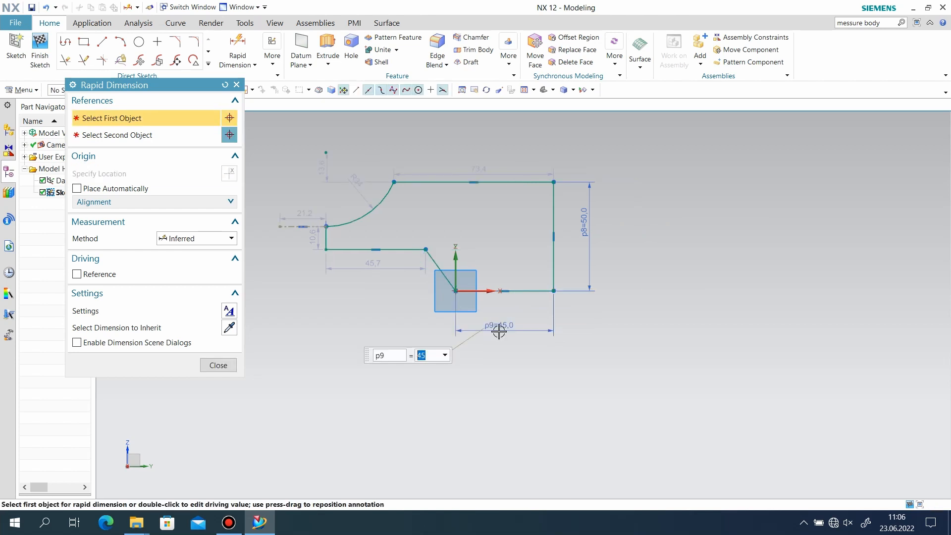
left_click(218, 365)
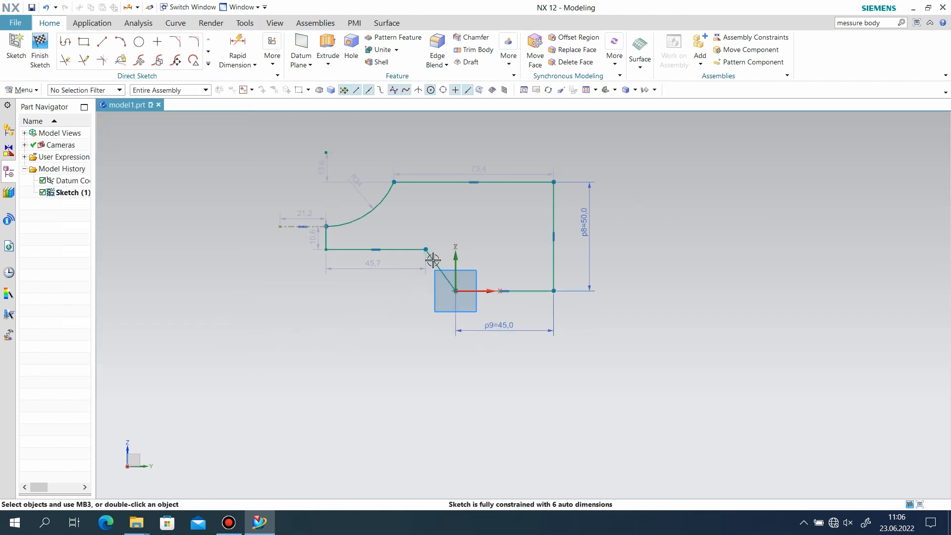
Constrain the slanted line at the origin to vertical and set its length to 15 mm.
right_click(430, 257)
left_click(470, 182)
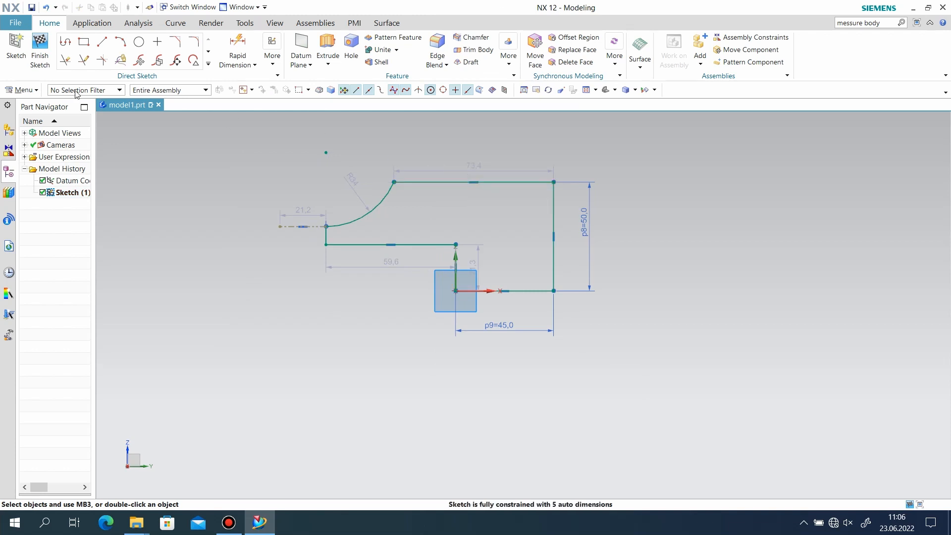
left_click(238, 42)
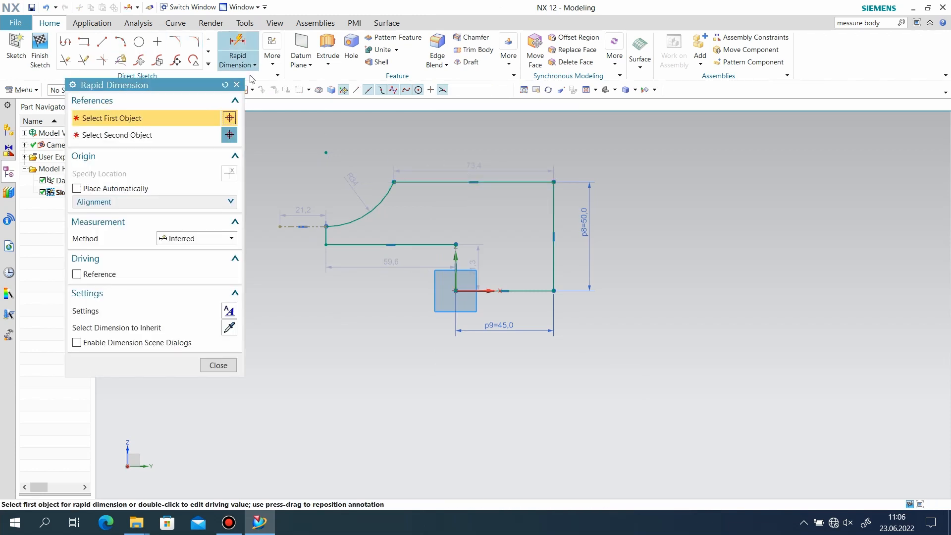
scroll(463, 254, "up", 2)
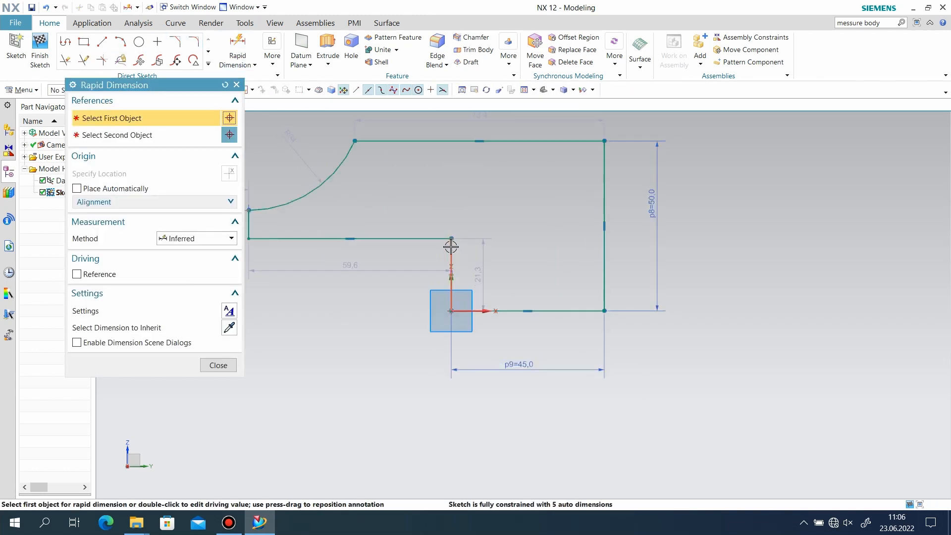
left_click(451, 248)
left_click(469, 284)
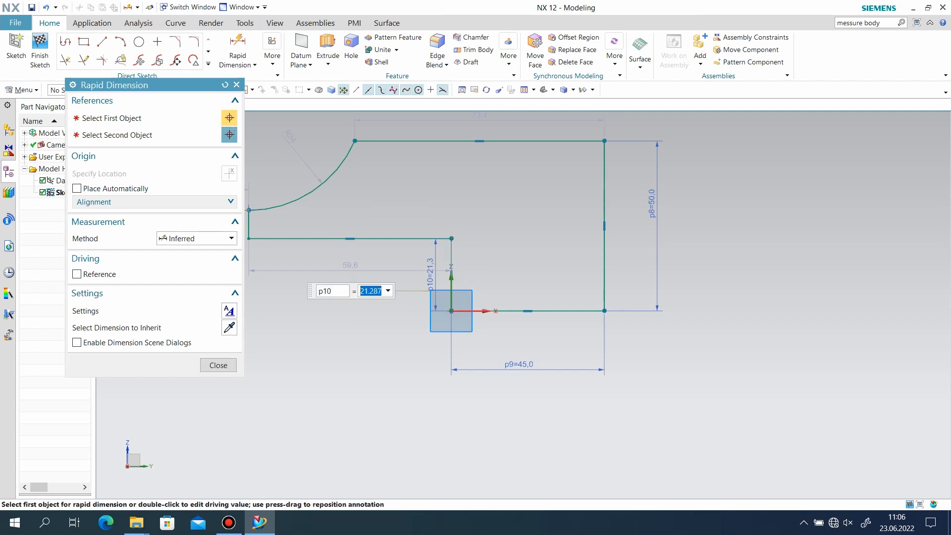
type("15")
key("Return")
Dimension the overall width between the profile's two outer vertical edges and set it to 90 mm.
left_click(294, 247)
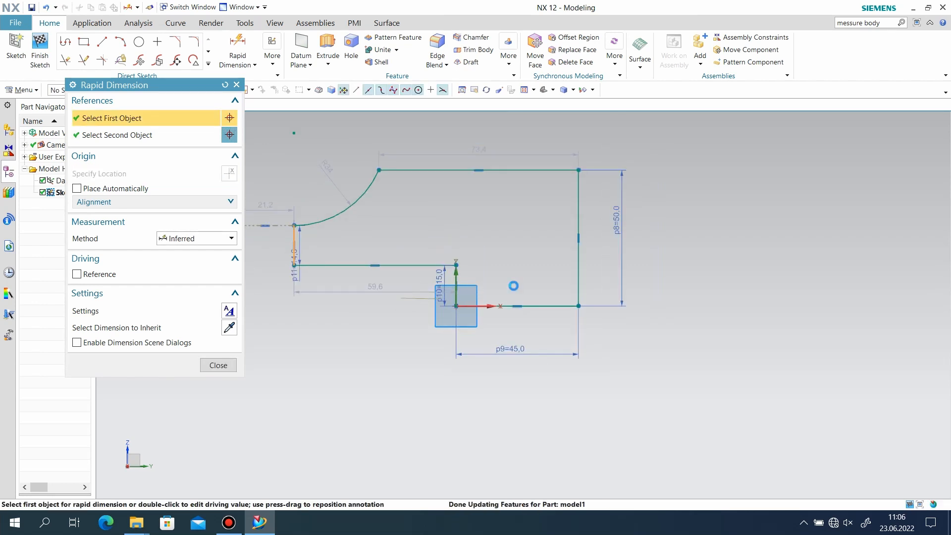
left_click(578, 284)
left_click(436, 393)
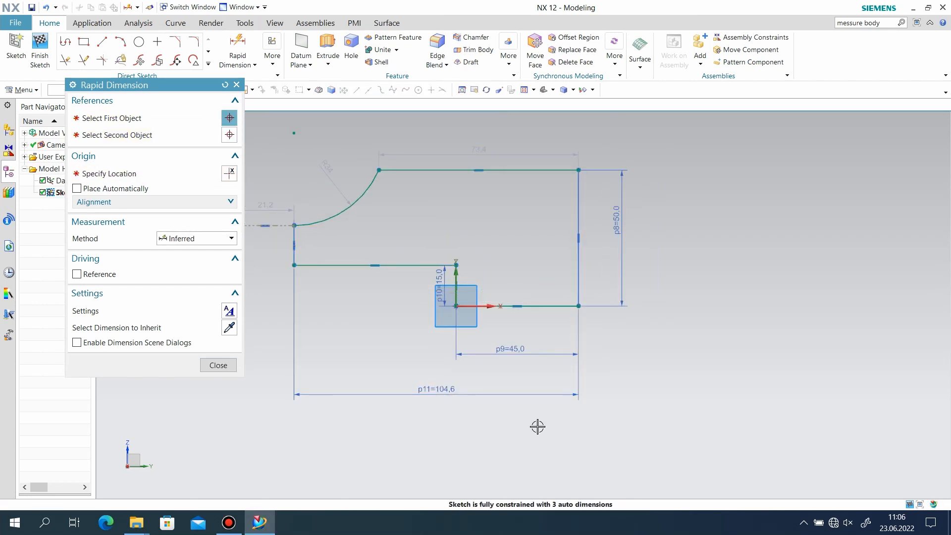
key("Return")
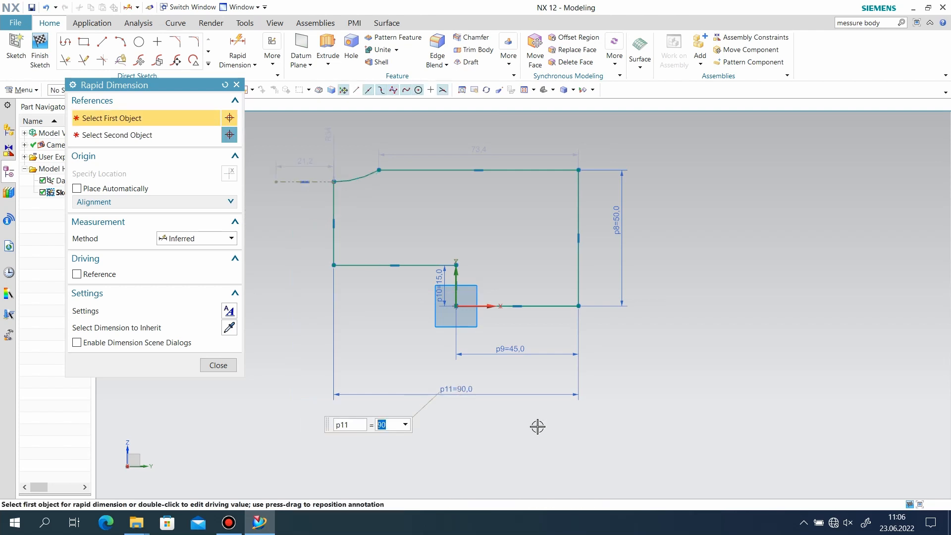
Dimension the short vertical edge below the arc and set its length to 15 mm.
scroll(783, 416, "down", 1)
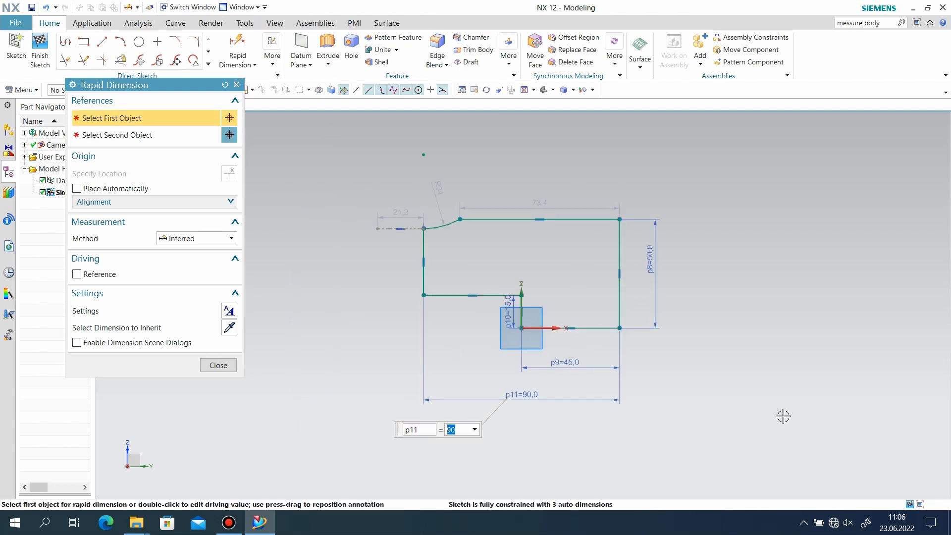
scroll(783, 416, "down", 1)
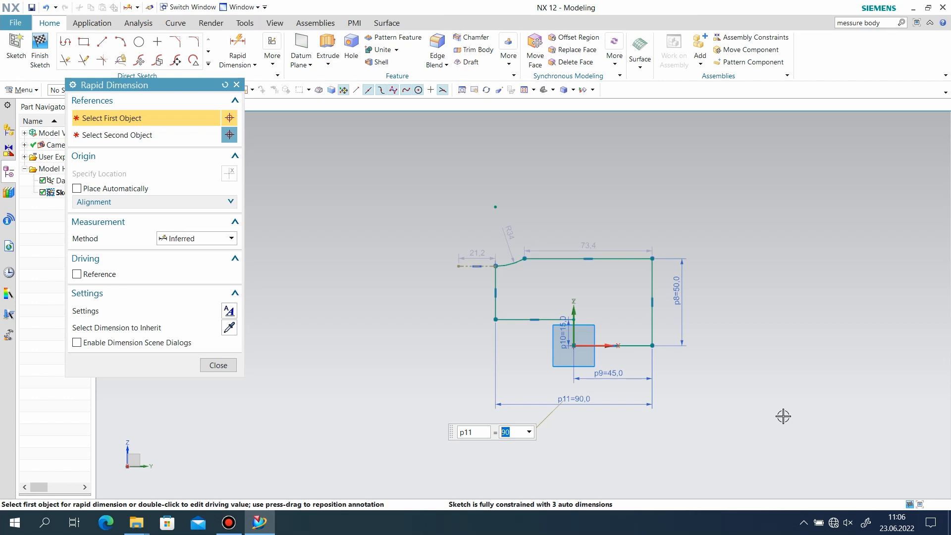
scroll(682, 261, "up", 2)
left_click(389, 290)
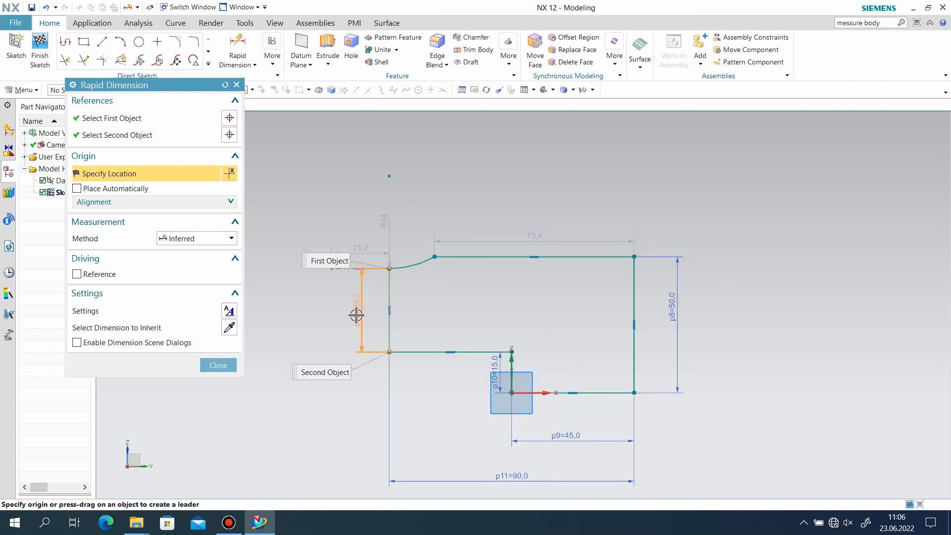
left_click(384, 327)
type("15")
key("Return")
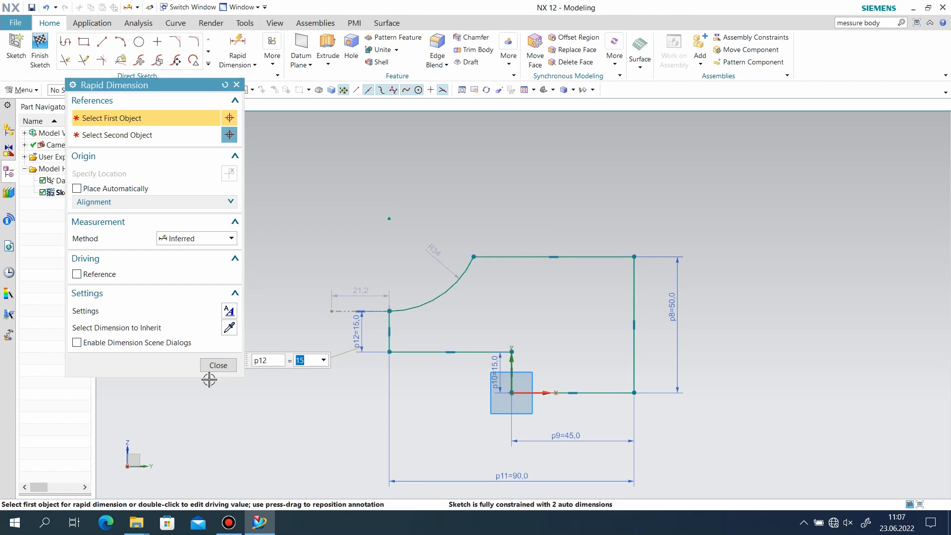
left_click(218, 365)
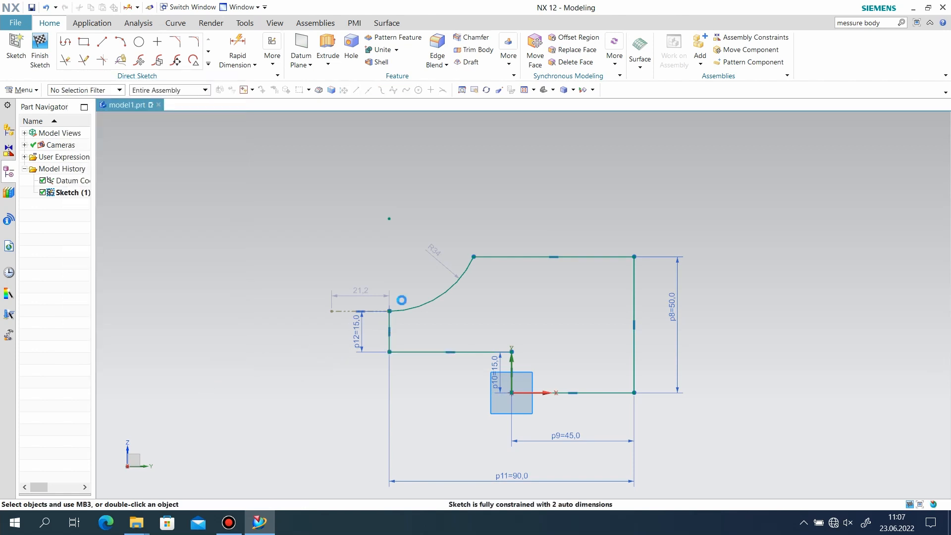
Set the radius of the concave corner arc to 20 mm.
double_click(430, 247)
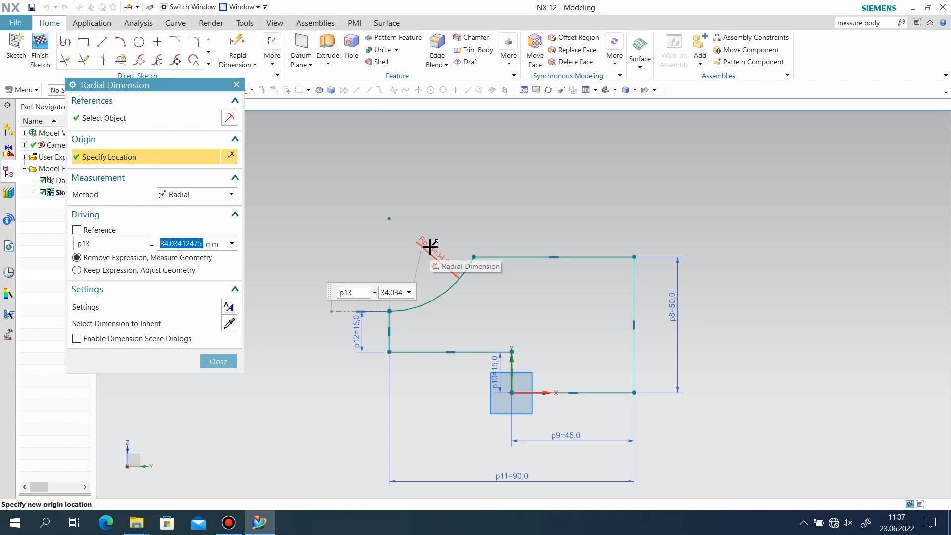
type("20")
key("Return")
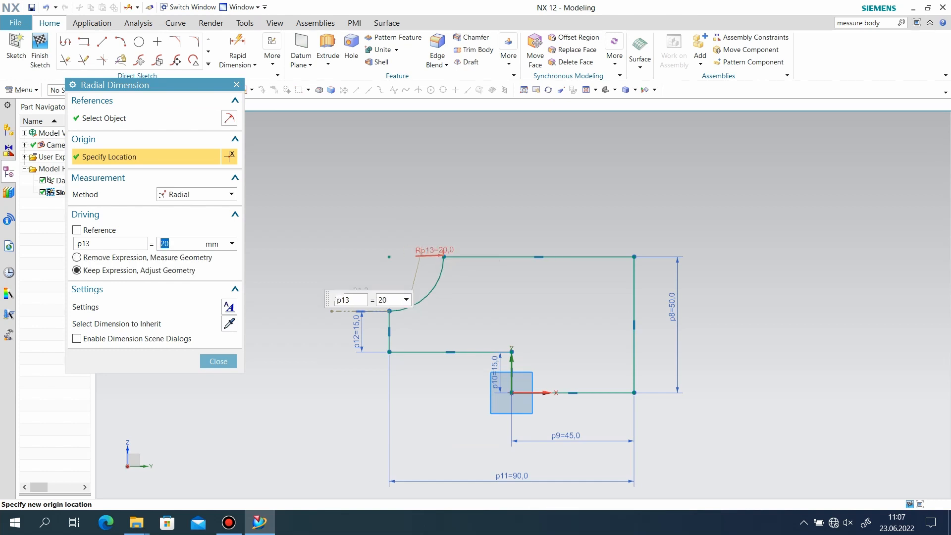
left_click(216, 360)
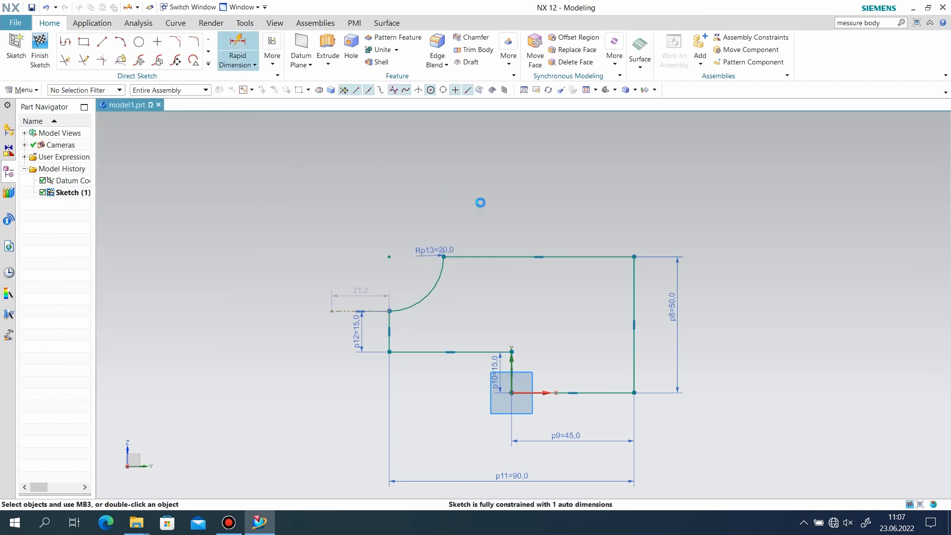
Try to dimension the length of the profile's top horizontal edge, and undo that dimension.
left_click(485, 256)
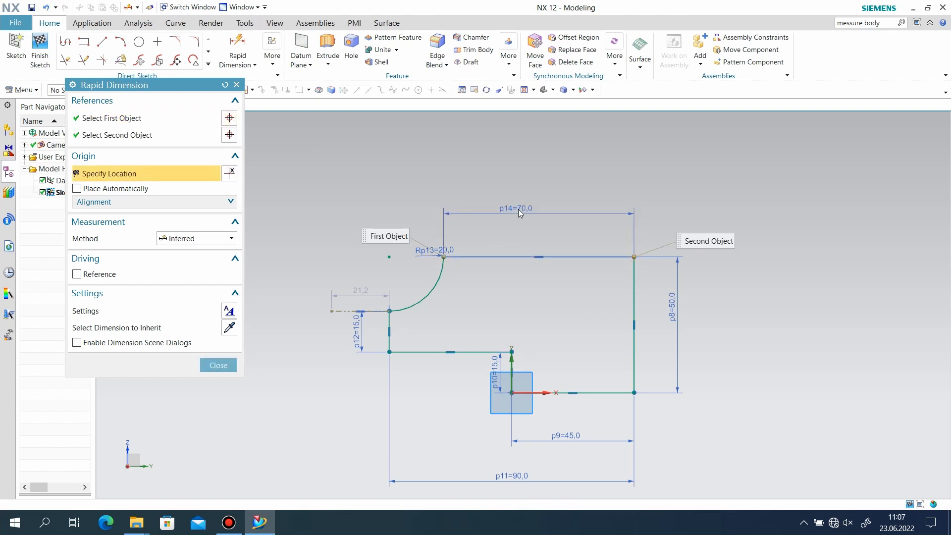
left_click(519, 213)
left_click(470, 291)
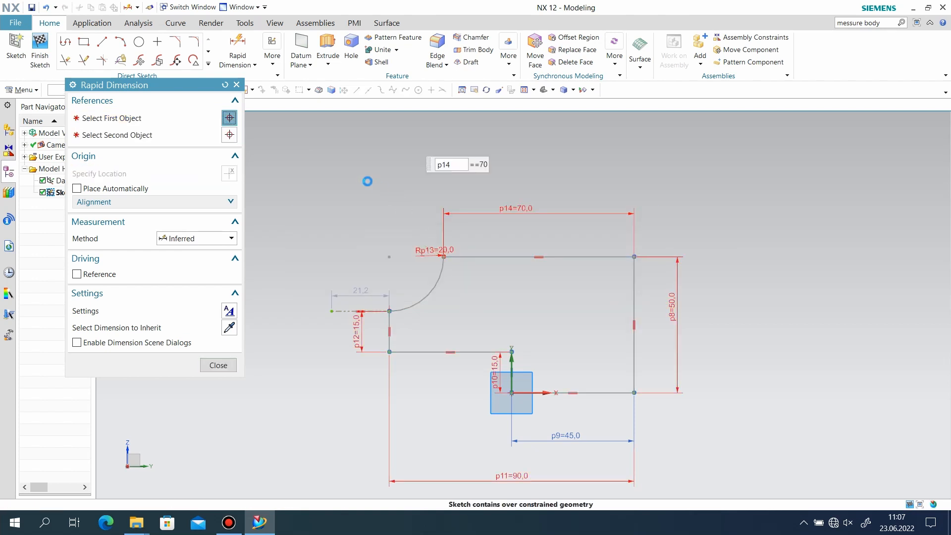
left_click(236, 85)
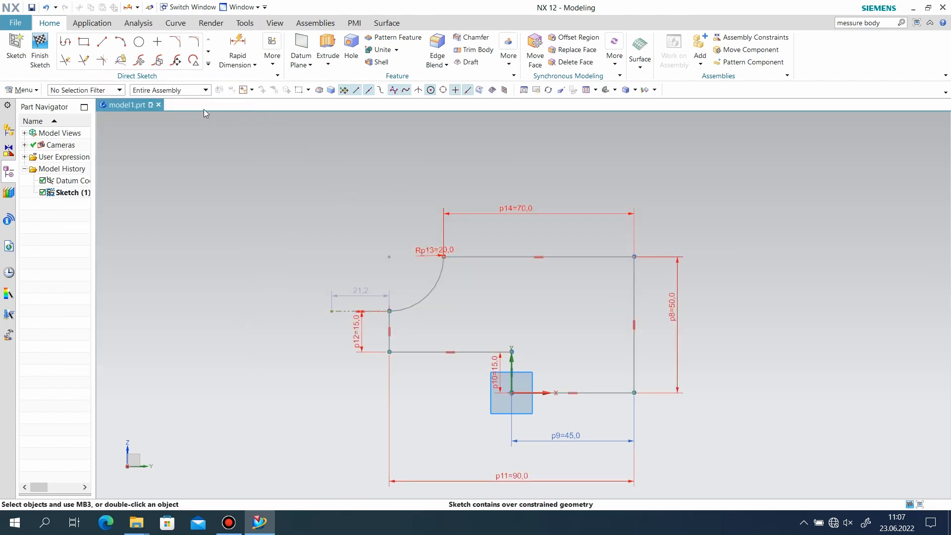
left_click(47, 7)
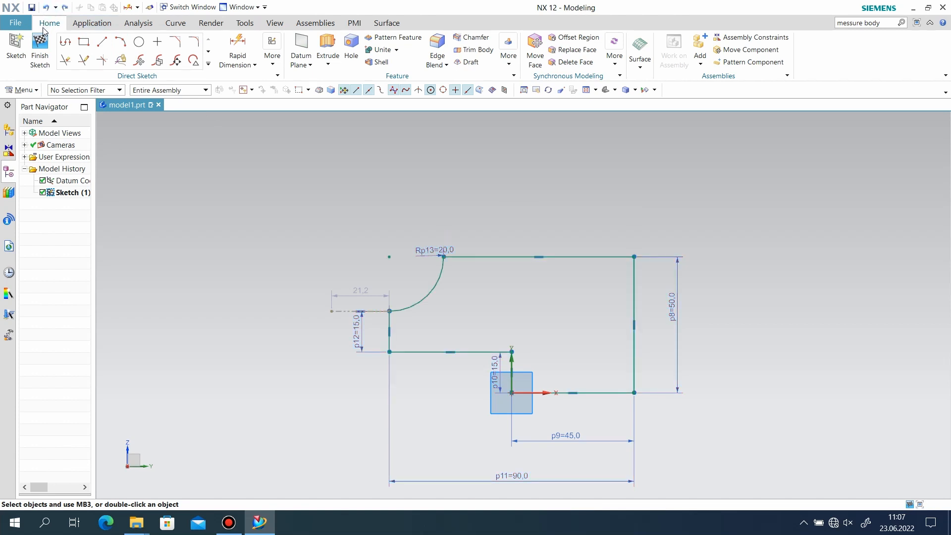
Delete the concave corner arc from the profile.
scroll(385, 320, "up", 5)
right_click(347, 271)
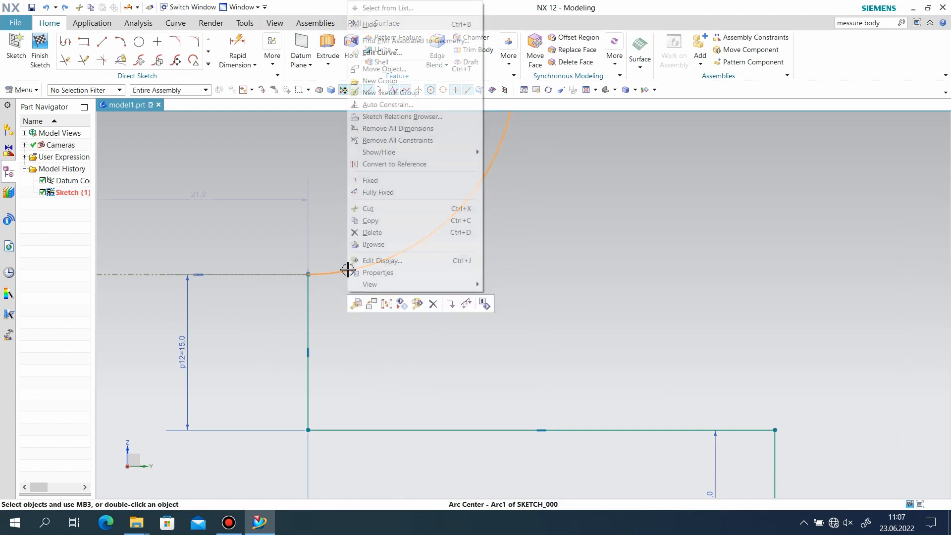
left_click(371, 232)
Draw a 14 mm horizontal line inward from the upper end of the short vertical edge and delete the dashed reference line.
key("l")
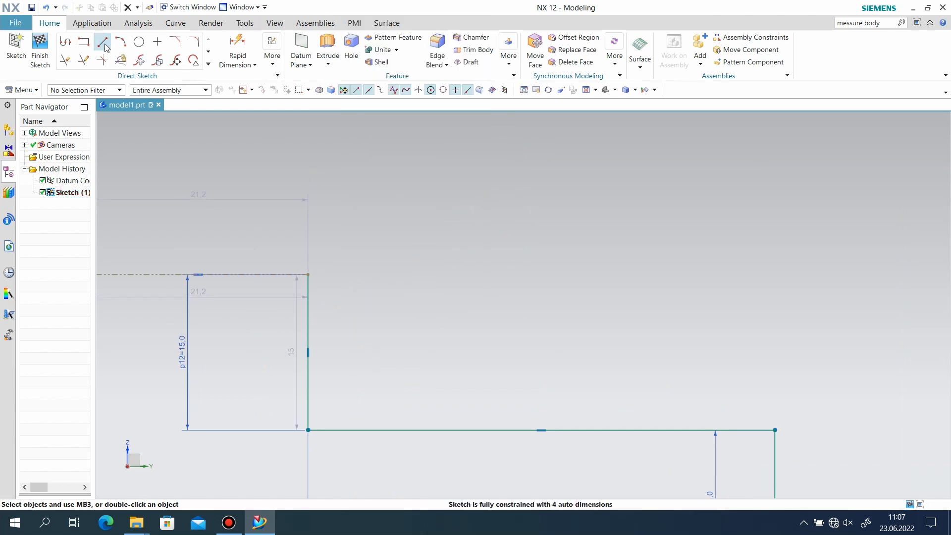
left_click(308, 274)
left_click(453, 274)
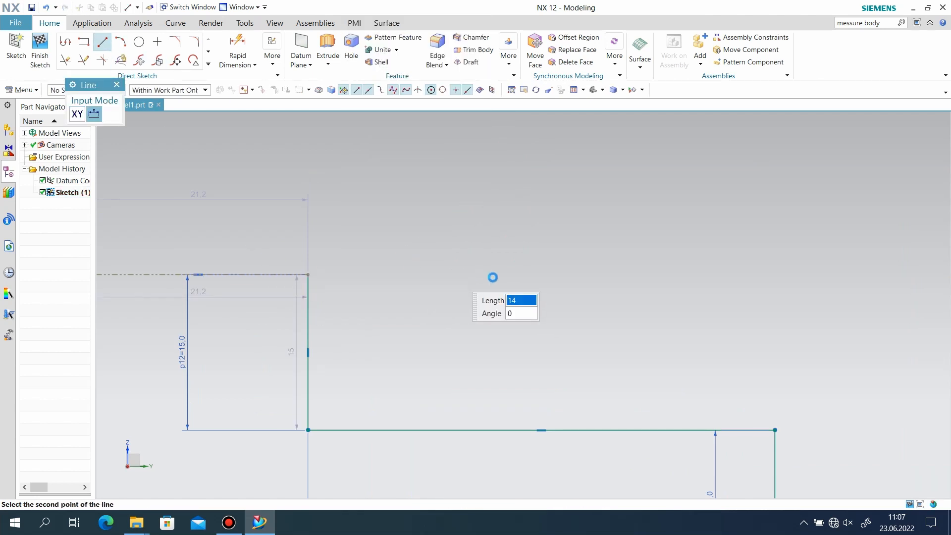
scroll(447, 228, "down", 2)
right_click(276, 218)
left_click(302, 240)
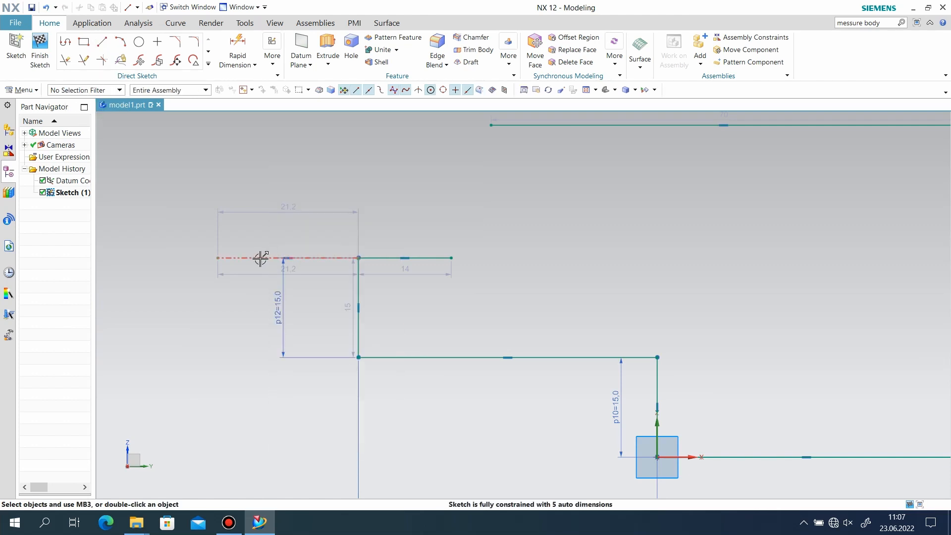
right_click(259, 257)
left_click(307, 303)
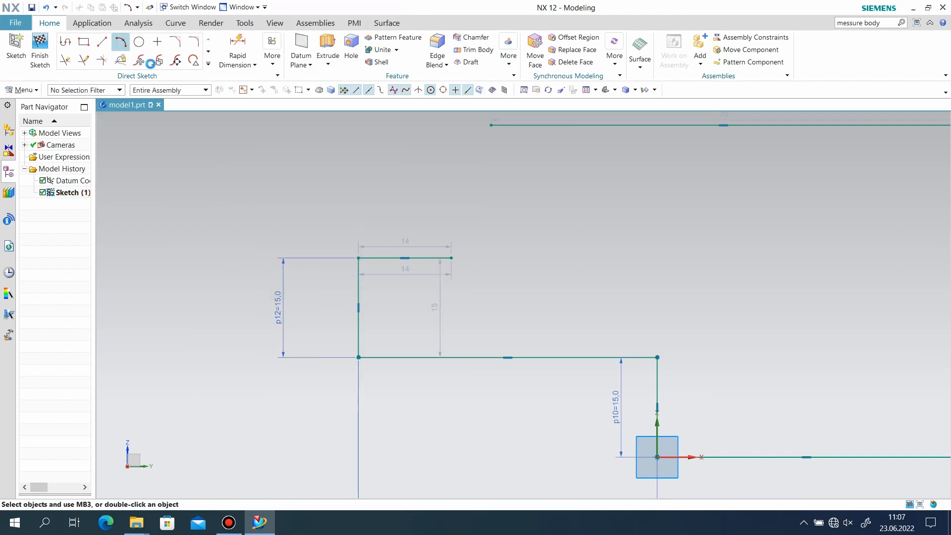
Draw an arc from the short horizontal line's free end to the near end of the top edge and set its radius to 20 mm.
left_click(121, 44)
left_click(451, 257)
left_click(486, 122)
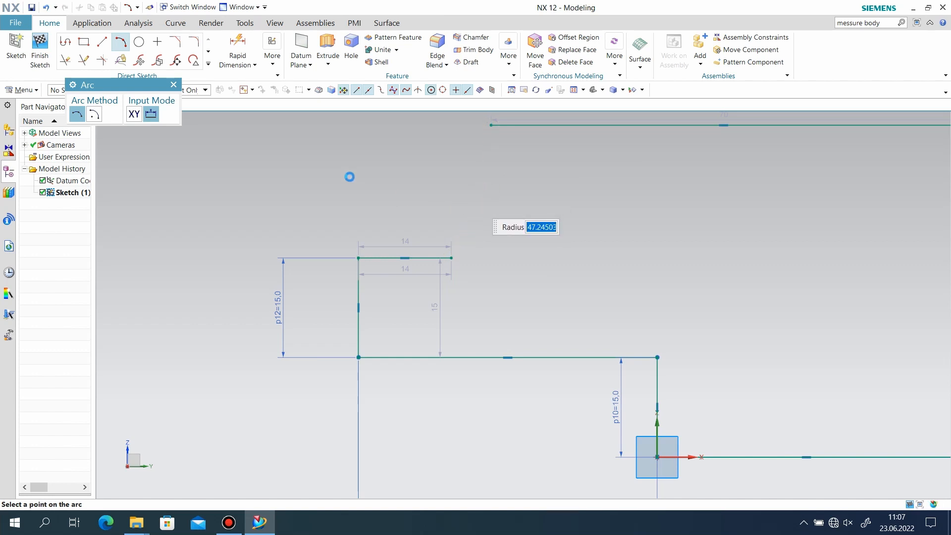
right_click(365, 187)
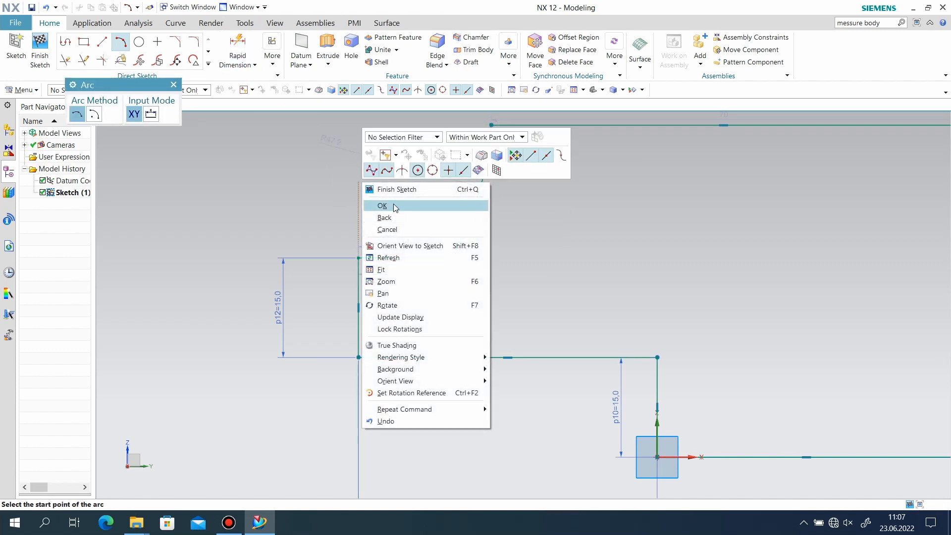
left_click(377, 204)
double_click(331, 144)
type("20")
key("Return")
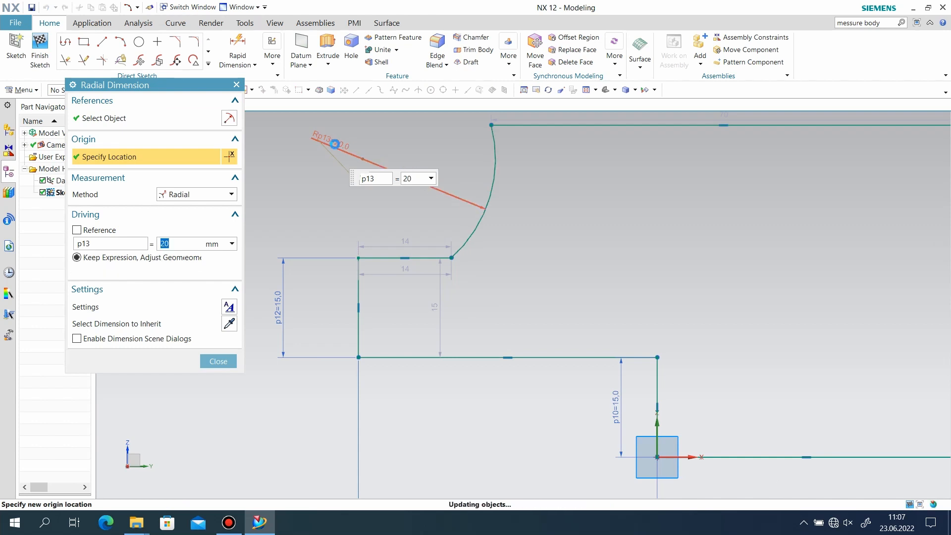
left_click(218, 361)
Make the arc tangent to the short horizontal line and move the line's free end onto the short vertical edge's upper end.
left_click(272, 52)
left_click(280, 91)
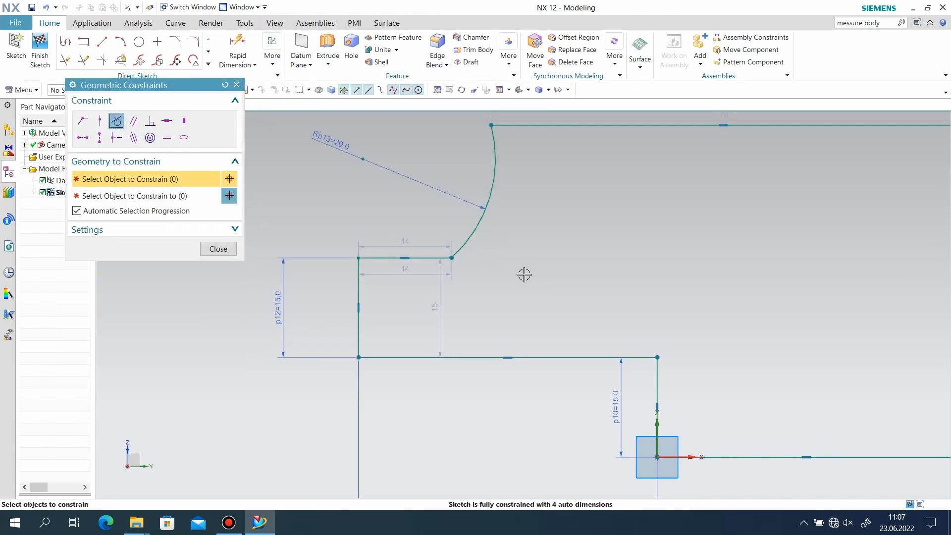
left_click(461, 241)
left_click(431, 257)
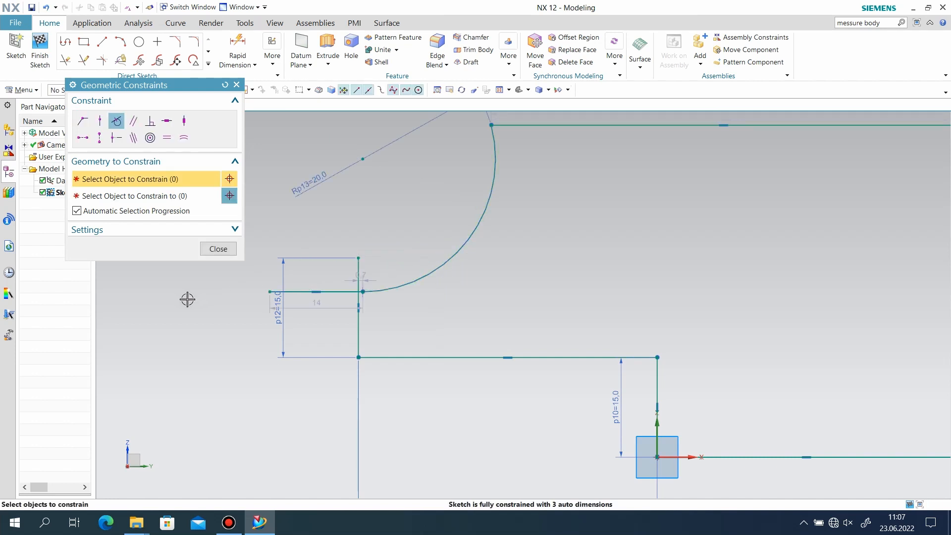
left_click(219, 250)
left_click_drag(269, 291, 359, 258)
scroll(638, 243, "down", 4)
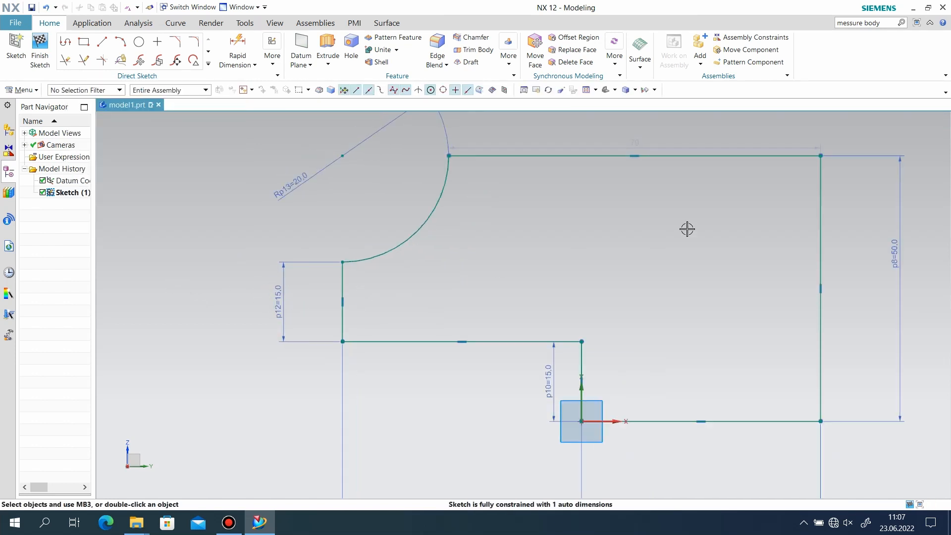
Set the length of the profile's top horizontal edge to 55 mm and finish the sketch.
left_click_drag(645, 164, 645, 162)
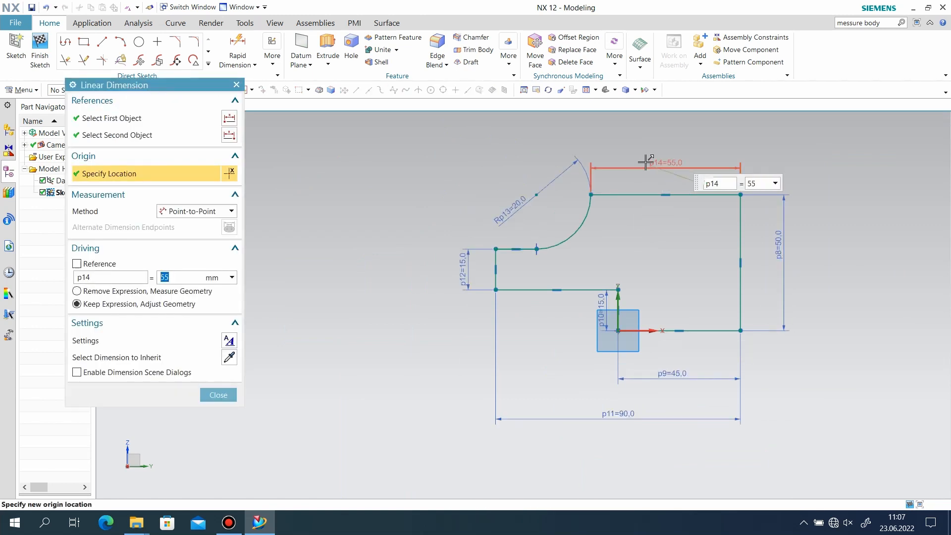
scroll(664, 287, "up", 2)
left_click(219, 395)
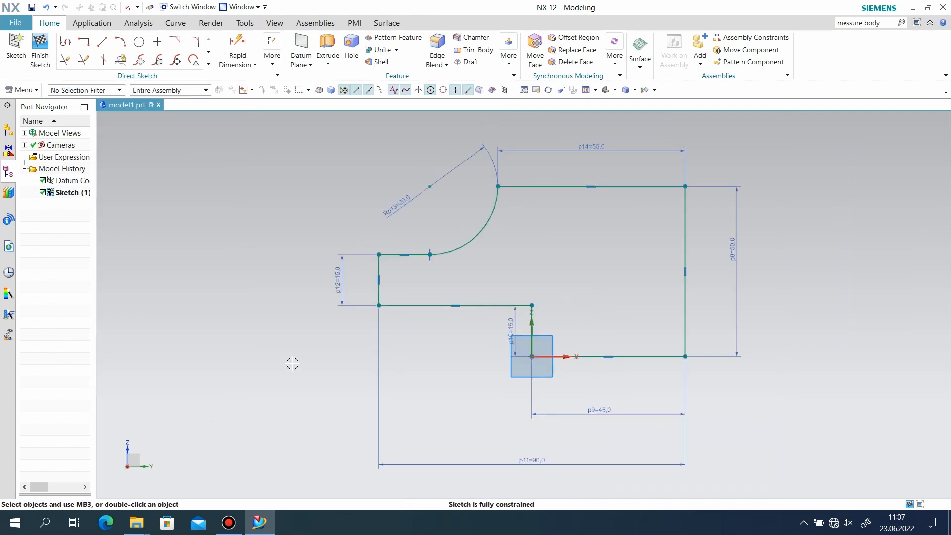
left_click(39, 56)
Extrude the profile from -25 mm to 25 mm with Boolean set to None, and hide the profile sketch.
mouse_move(436, 277)
middle_mouse_down()
mouse_move(512, 287)
mouse_move(585, 341)
middle_mouse_up()
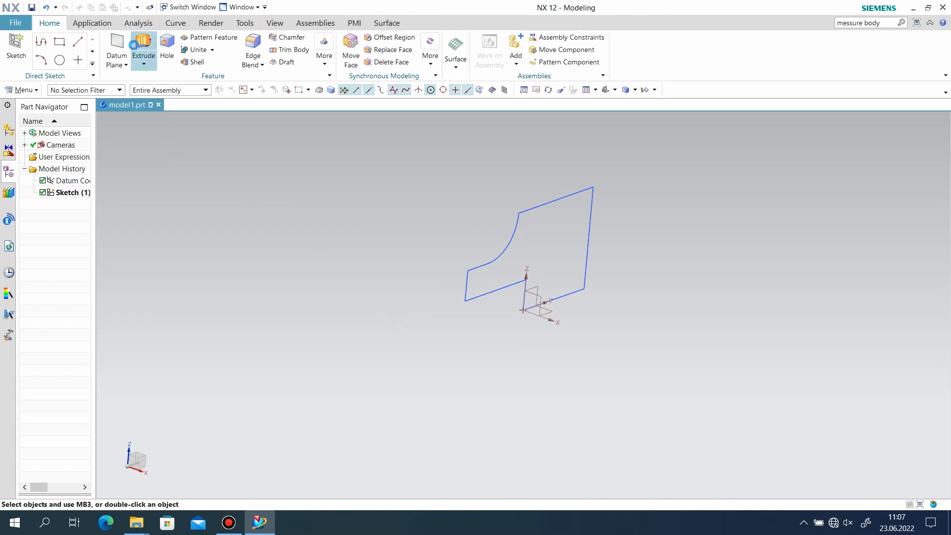
left_click(143, 49)
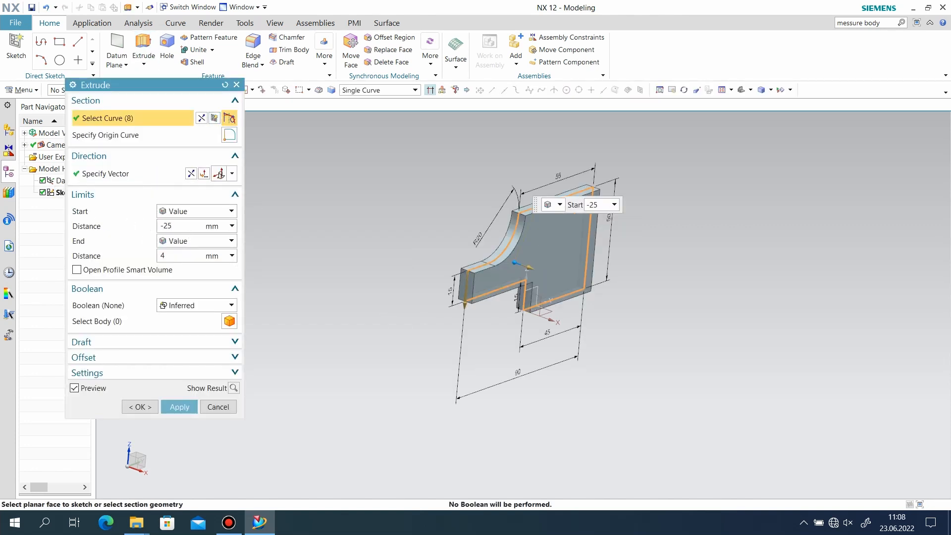
key("Return")
key("Tab")
type("25")
key("Return")
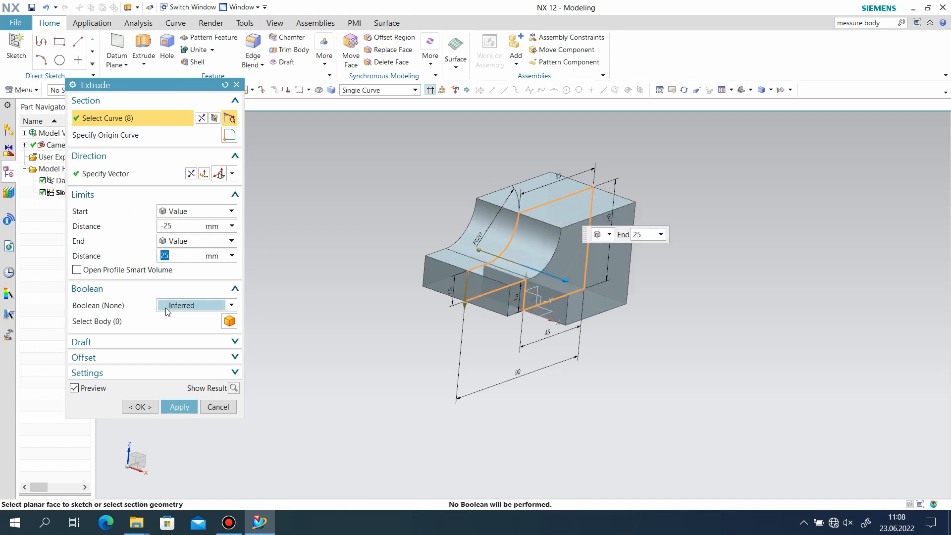
left_click(171, 307)
left_click(183, 321)
left_click(180, 389)
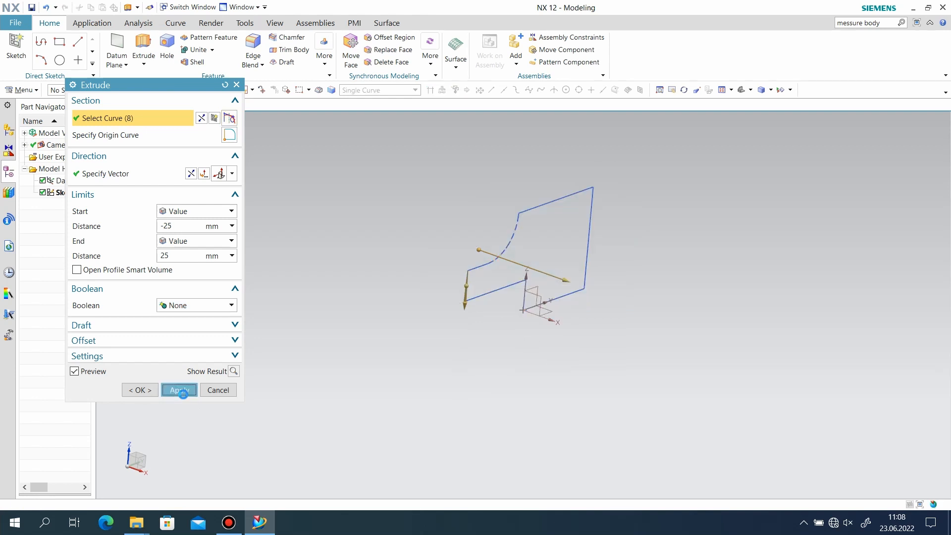
left_click(236, 85)
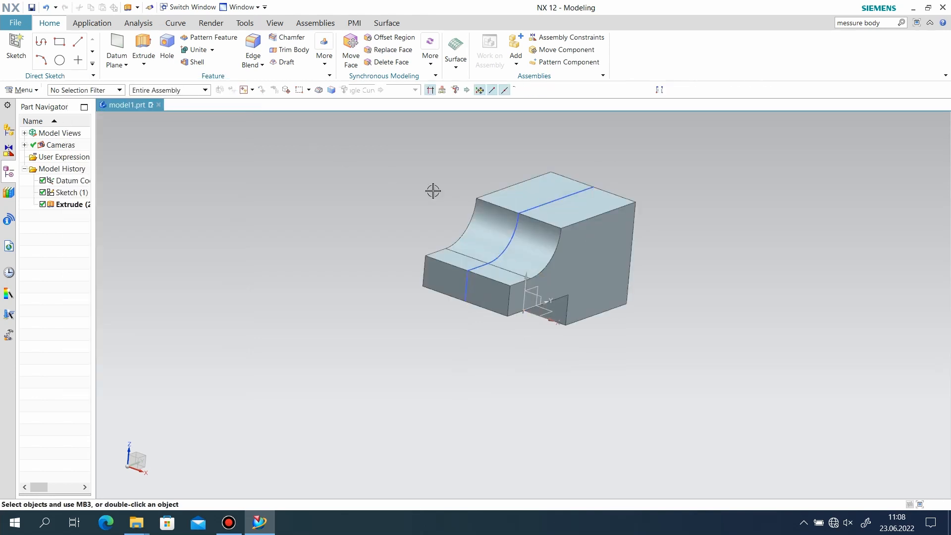
right_click(557, 200)
left_click(577, 225)
Create a new on-plane sketch on the block's upper flat face.
mouse_move(654, 349)
middle_mouse_down()
mouse_move(653, 322)
mouse_move(697, 342)
mouse_move(694, 367)
mouse_move(670, 377)
middle_mouse_up()
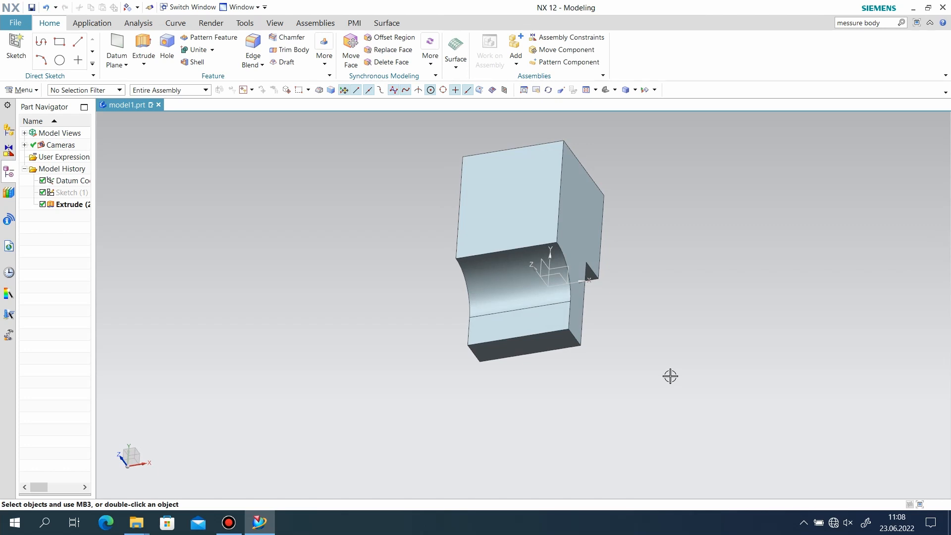
middle_click_drag(677, 411, 528, 343)
left_click(14, 56)
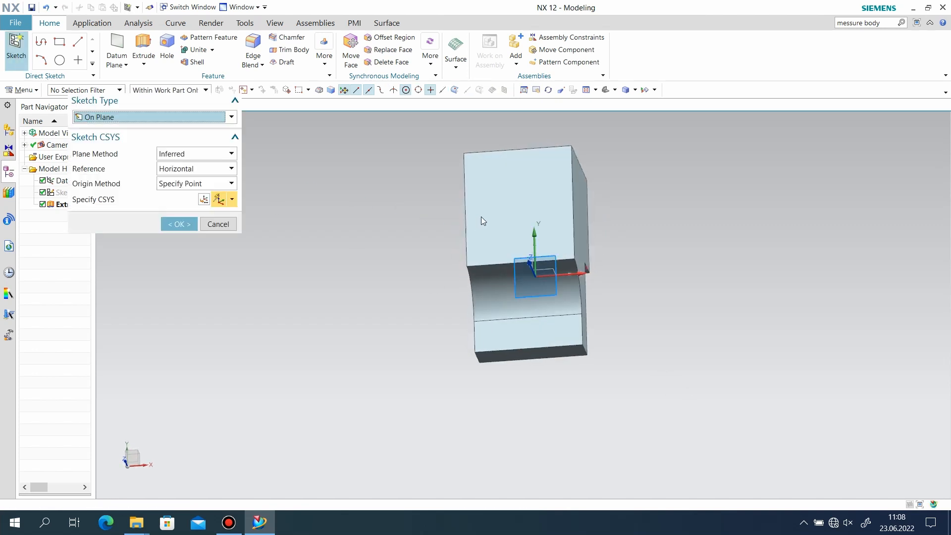
left_click(481, 217)
left_click(179, 224)
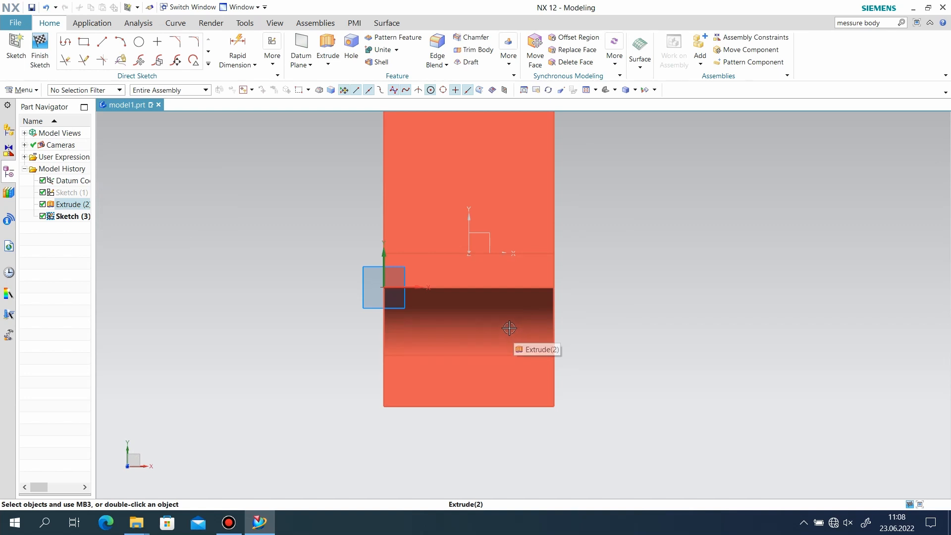
Draw a rectangle about 94 mm long that starts inside the upper face and extends past the block's low end.
left_click(82, 46)
left_click(475, 203)
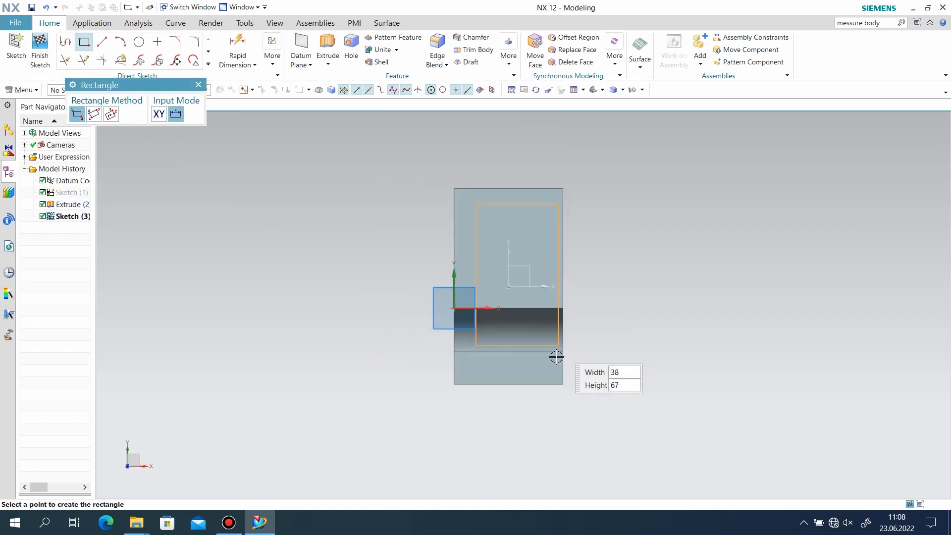
left_click(540, 408)
Vertically align the midpoint of the rectangle's upper short side with the midpoint of the block's end edge.
left_click(272, 55)
left_click(346, 91)
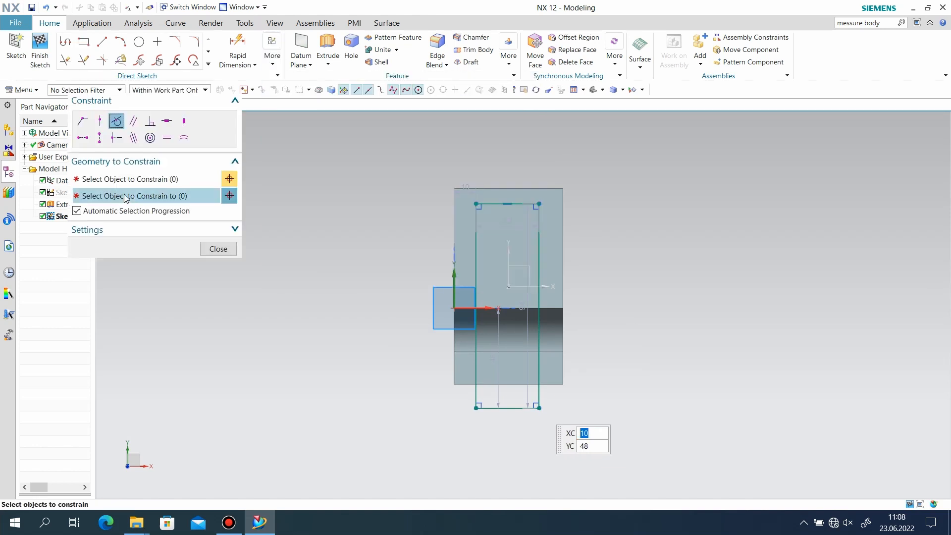
left_click(501, 204)
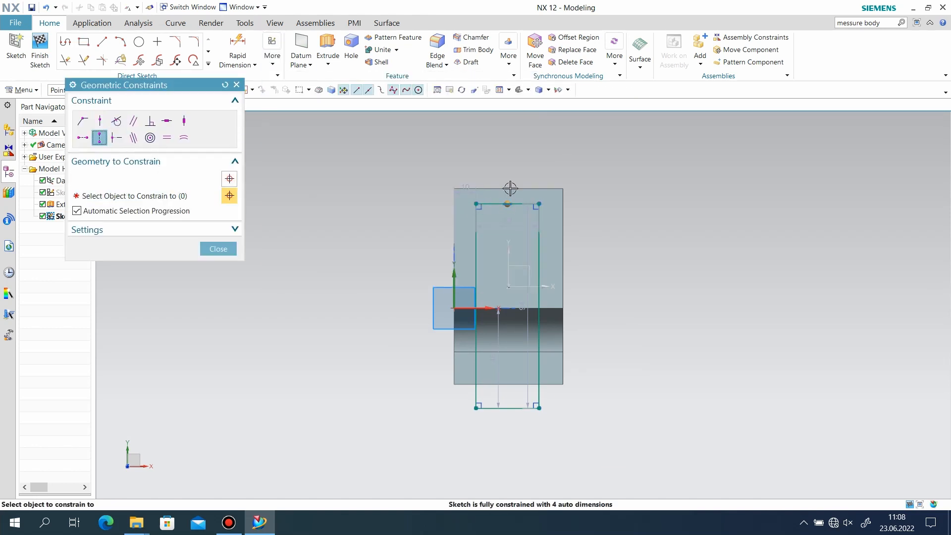
left_click(510, 189)
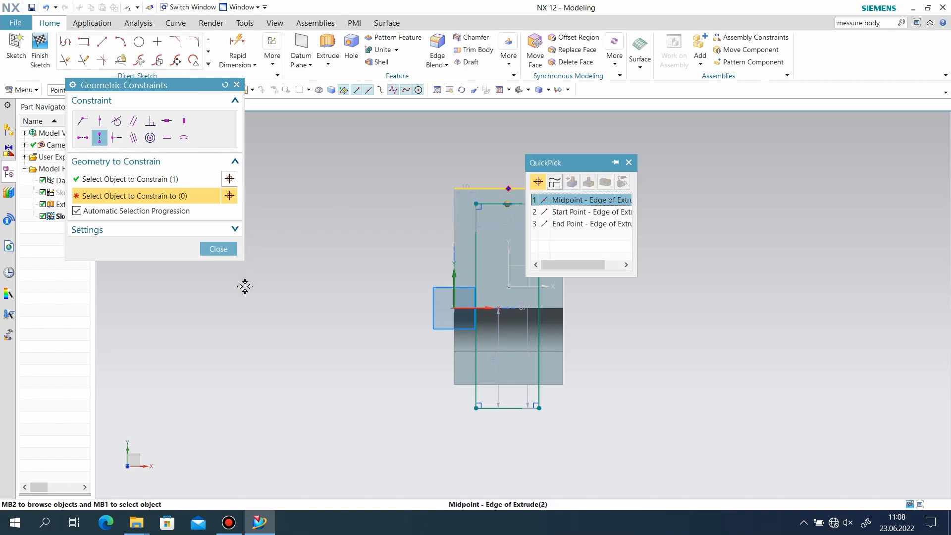
left_click(542, 199)
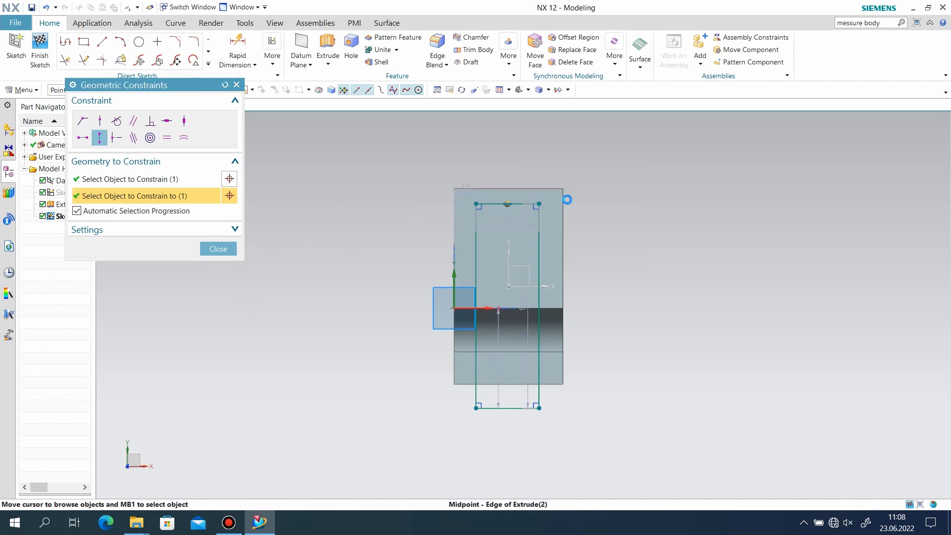
left_click(217, 248)
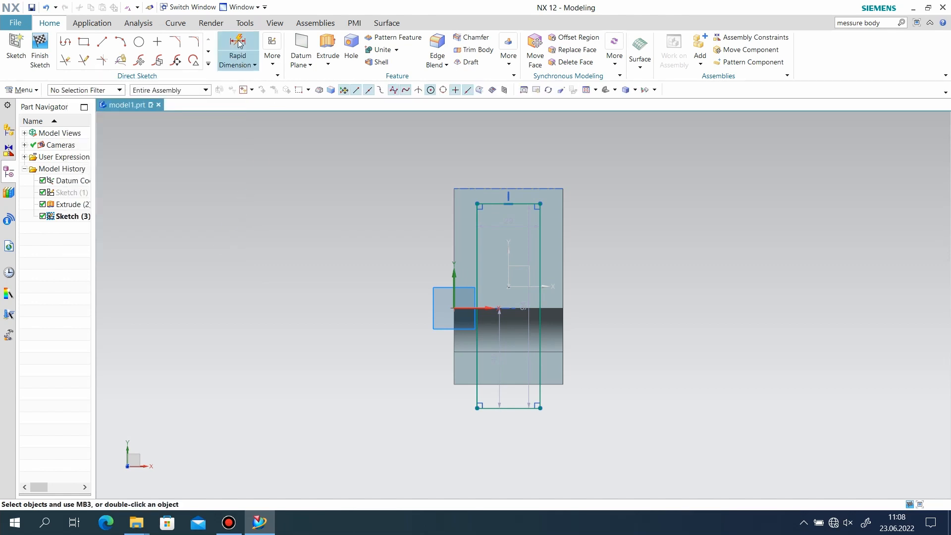
Dimension the distance from the block's end edge to the rectangle's upper short side and set it to 10 mm.
left_click(485, 189)
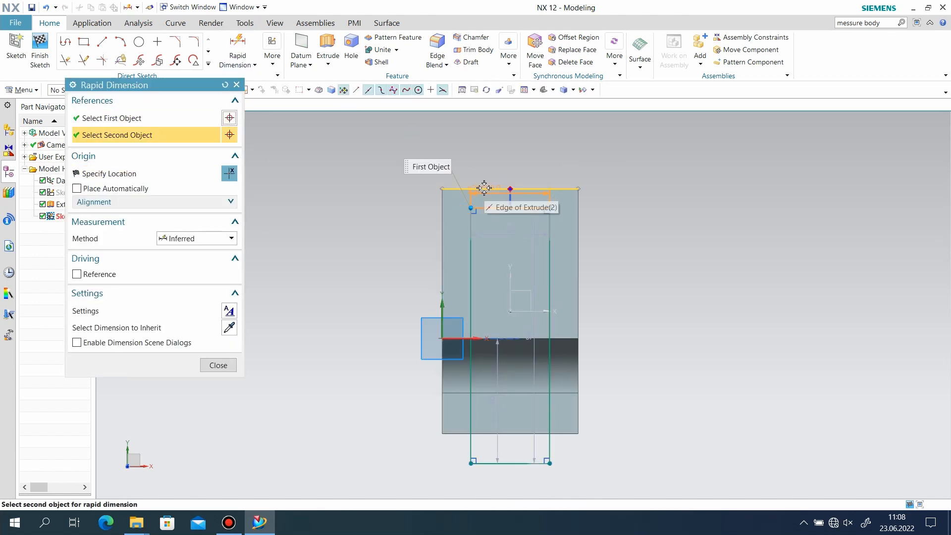
left_click(399, 224)
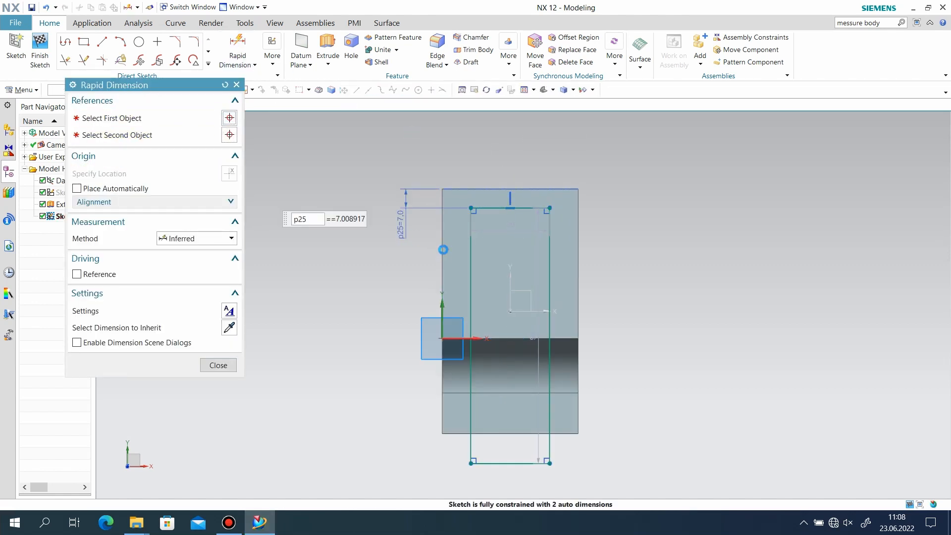
type("10")
key("Return")
Dimension the distance between the rectangle's long side and the block's adjacent side edge and set it to 10 mm.
left_click(549, 249)
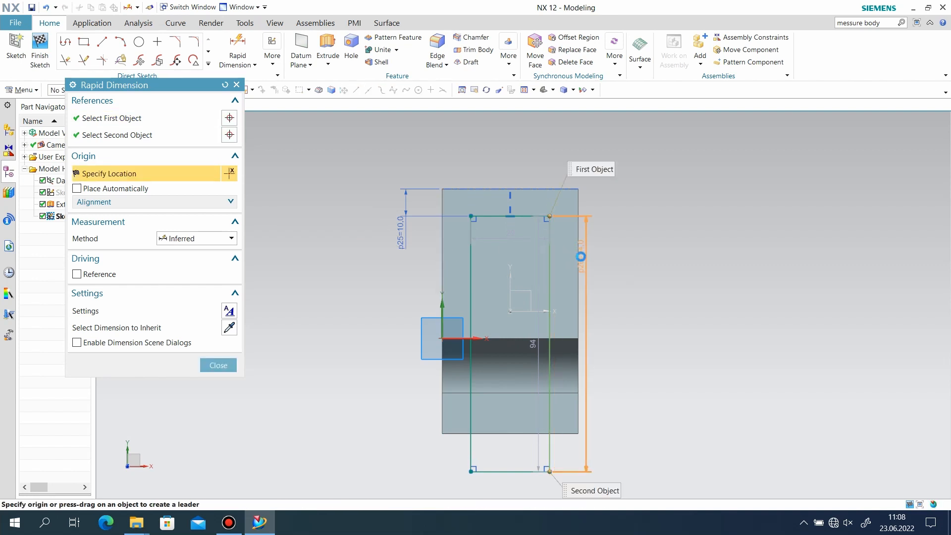
left_click(579, 253)
left_click(578, 169)
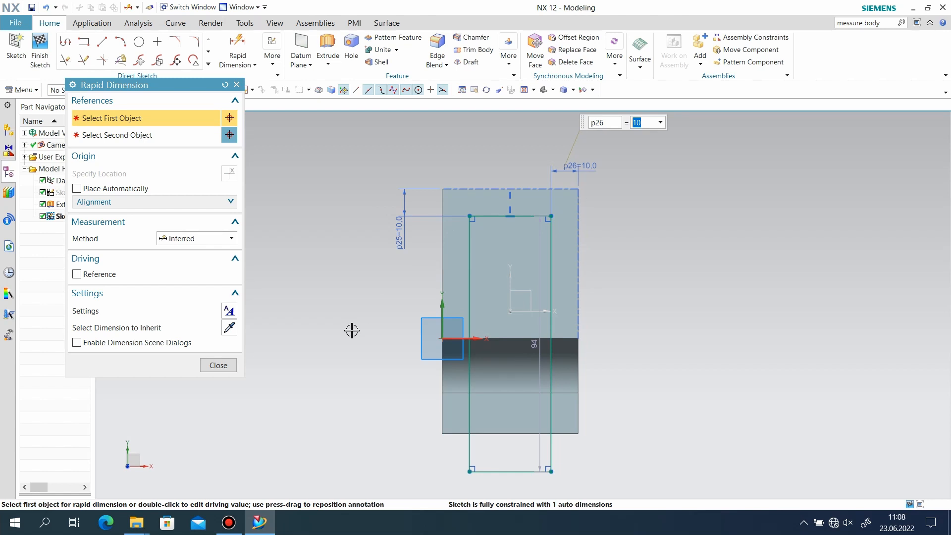
Finish the sketch and begin extruding the rectangle with an end distance of 15 mm.
left_click(220, 365)
left_click(40, 51)
mouse_move(604, 418)
middle_mouse_down()
mouse_move(588, 367)
mouse_move(426, 258)
middle_mouse_up()
left_click(135, 60)
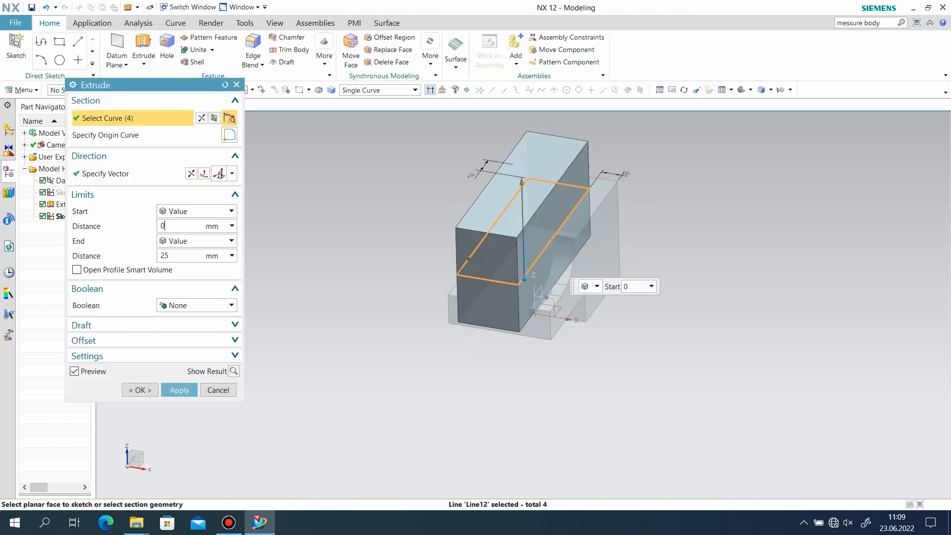
left_click(168, 256)
type("15")
key("Return")
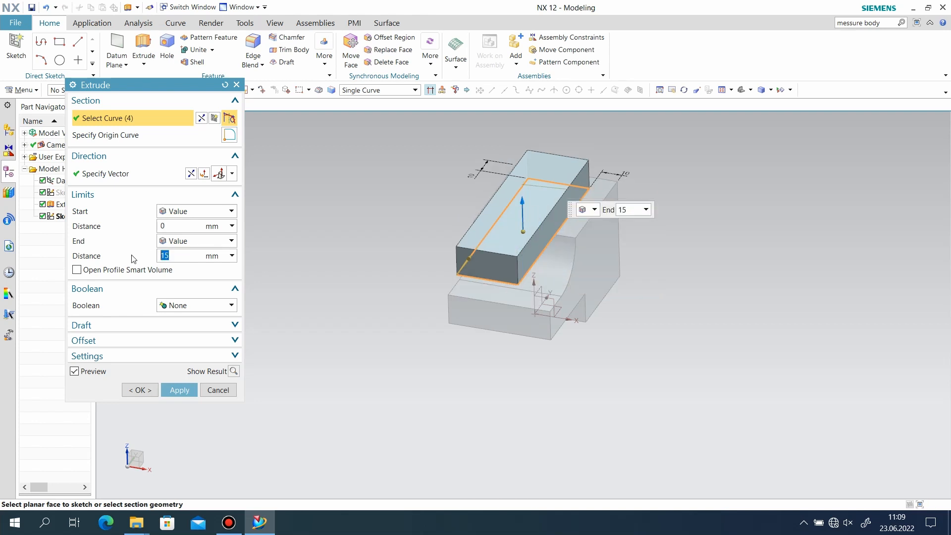
Reverse the extrusion direction into the block and apply it as a Subtract cut to form the pocket.
left_click(191, 174)
left_click(197, 305)
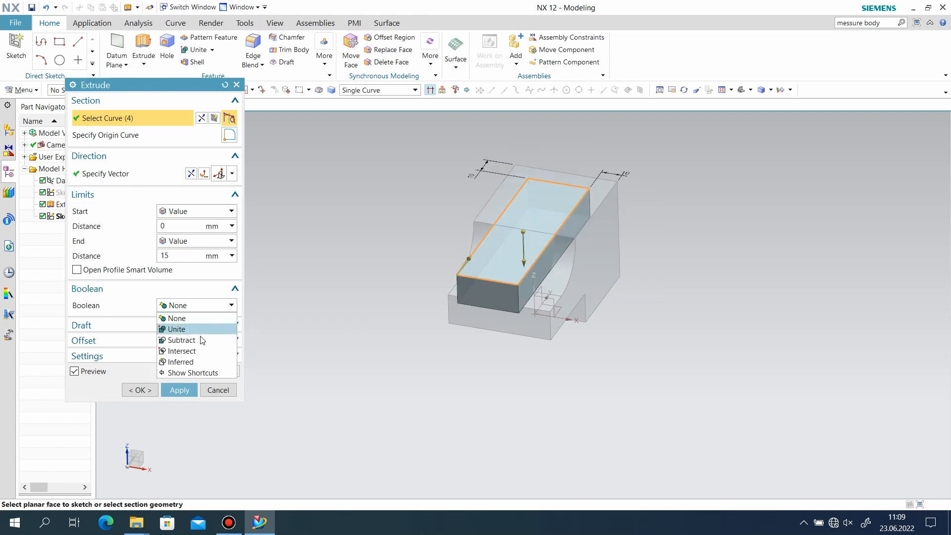
left_click(181, 342)
left_click(174, 406)
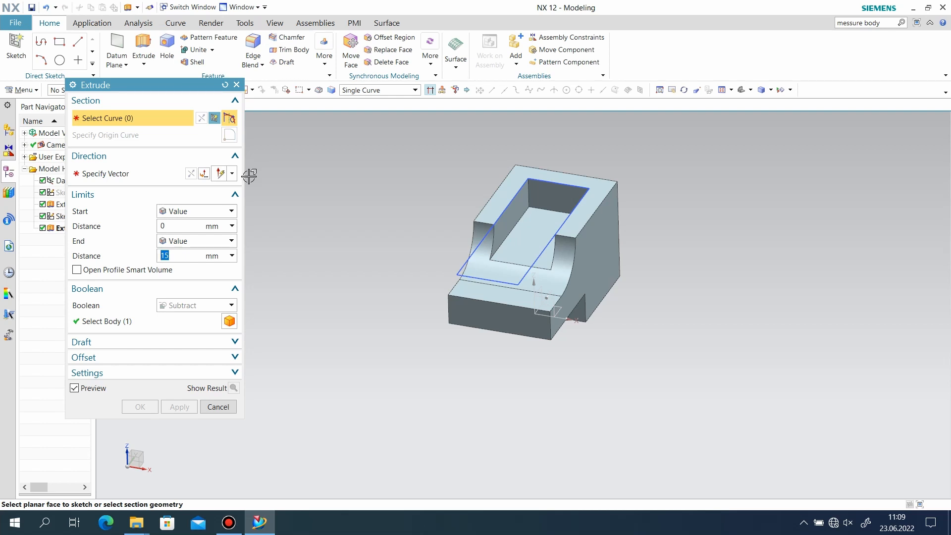
scroll(533, 331, "down", 2)
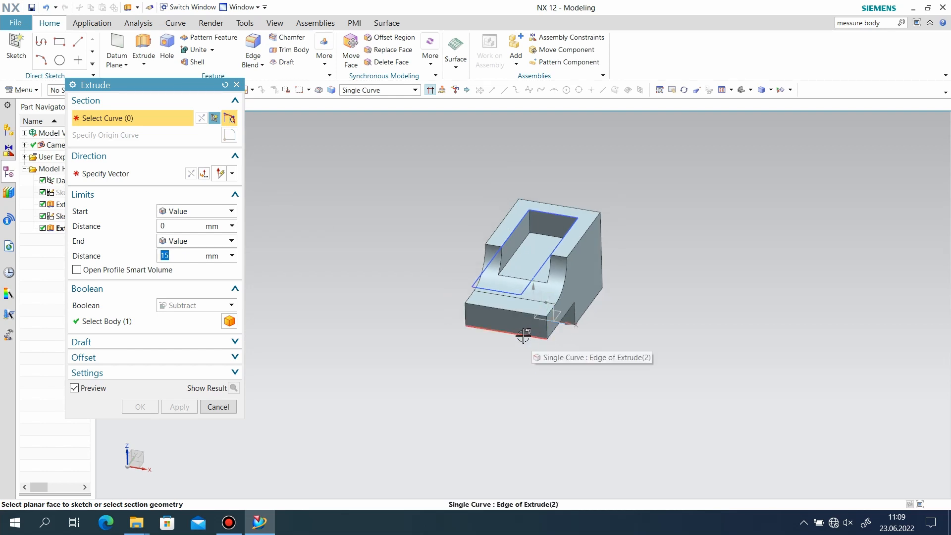
scroll(511, 334, "down", 1)
scroll(544, 339, "up", 1)
middle_click_drag(564, 377, 546, 356)
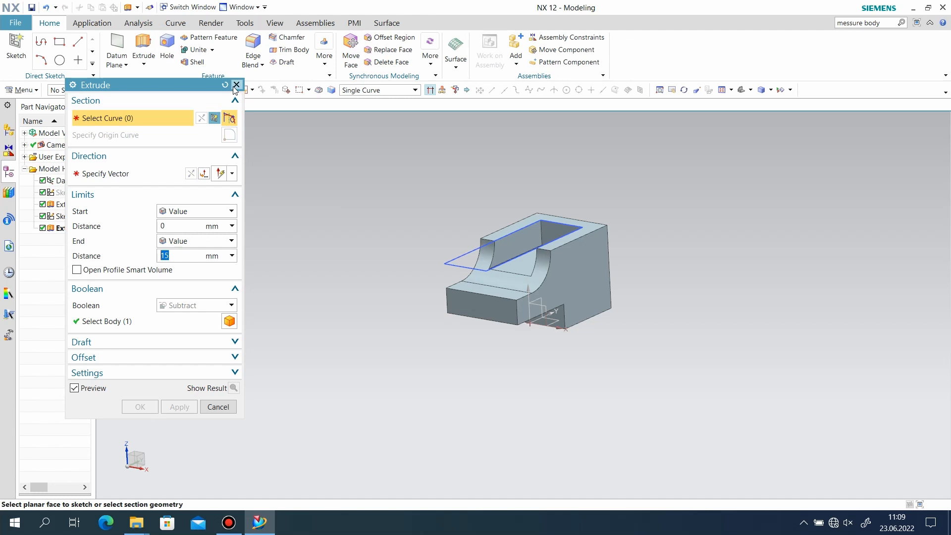
left_click(237, 84)
Open the block's side profile sketch to review its height and step dimensions, and exit it.
scroll(364, 265, "up", 2)
middle_click_drag(606, 315, 569, 297)
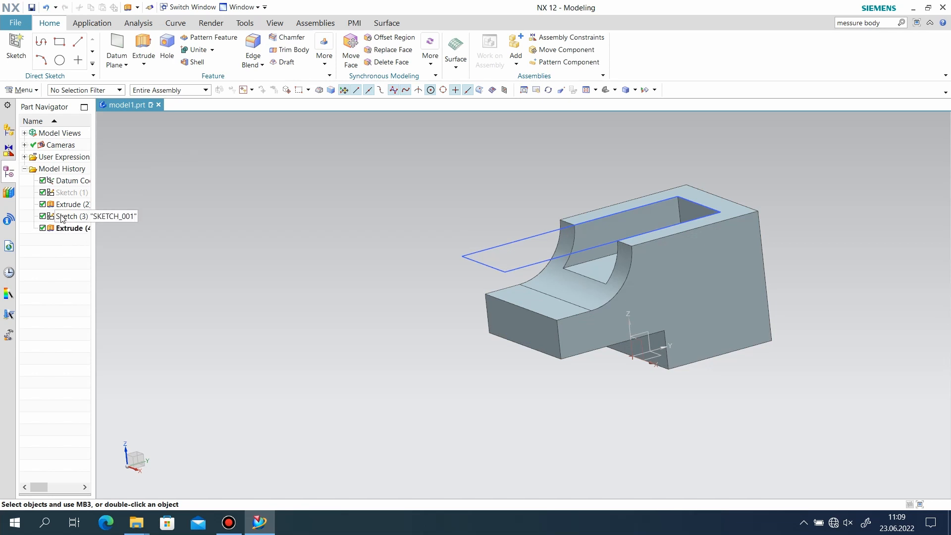
double_click(65, 193)
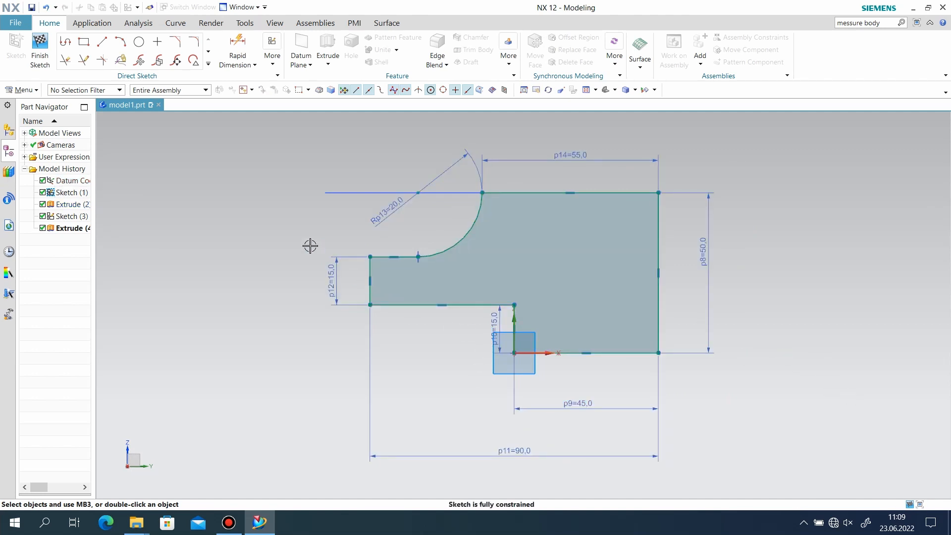
left_click(40, 49)
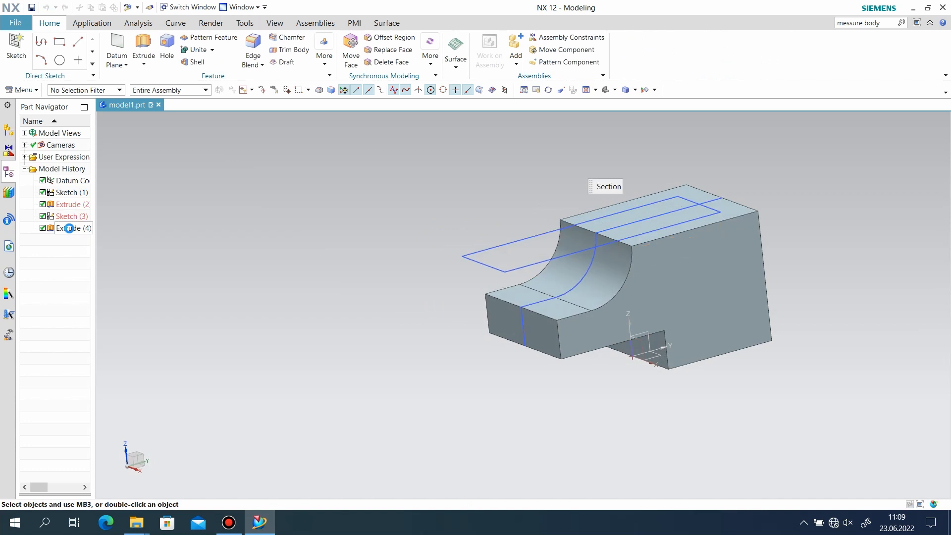
Set the pocket cut's end distance to 20 mm.
double_click(69, 228)
key("Return")
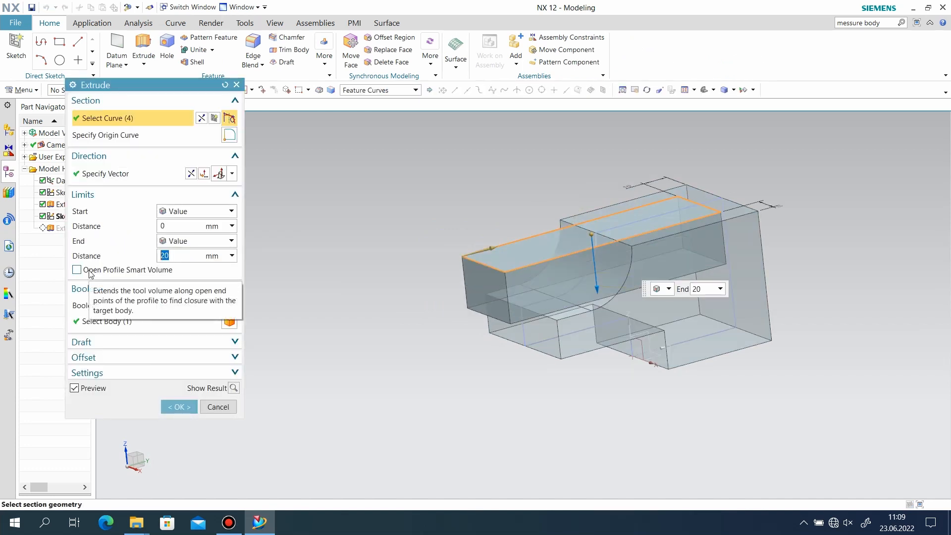
left_click(178, 407)
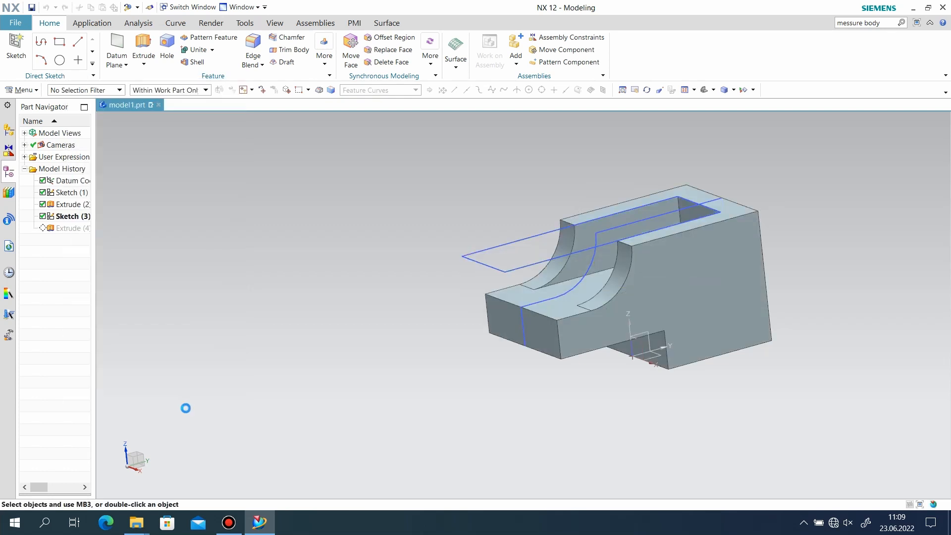
Hide the pocket's rectangle sketch and the block's side profile sketch.
middle_click_drag(511, 274, 589, 355)
scroll(534, 264, "up", 2)
right_click(496, 241)
left_click(519, 255)
right_click(561, 275)
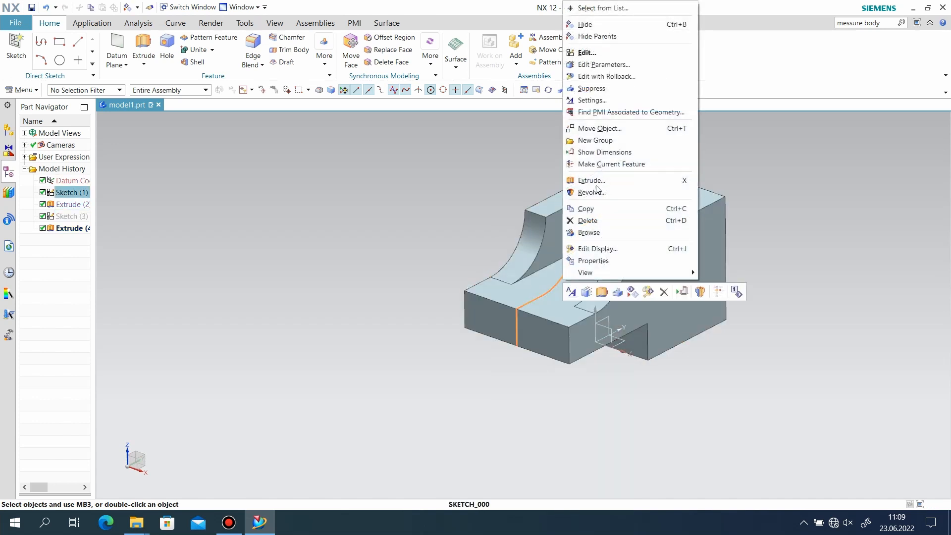
left_click(585, 24)
Round the two vertical corner edges at the block's low end with a 10 mm Edge Blend.
middle_click_drag(582, 245, 606, 240)
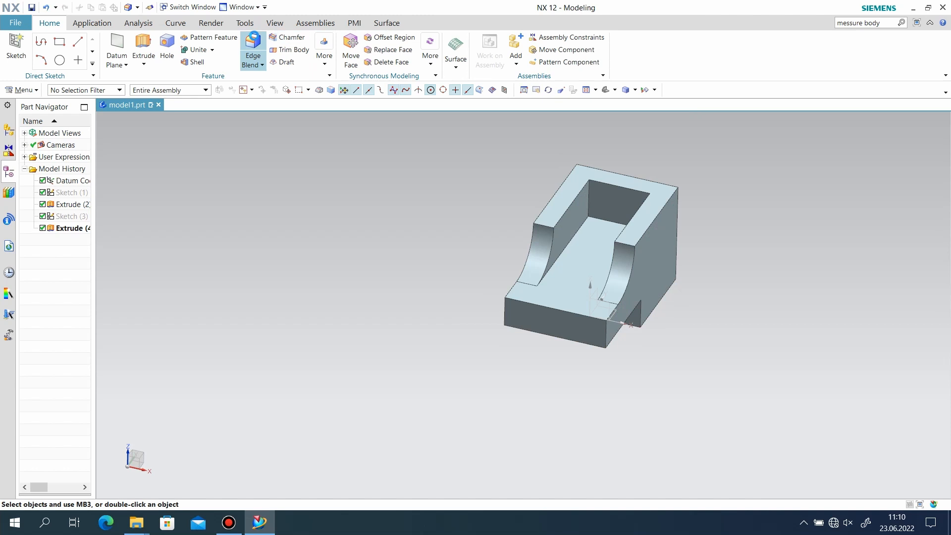
left_click(253, 42)
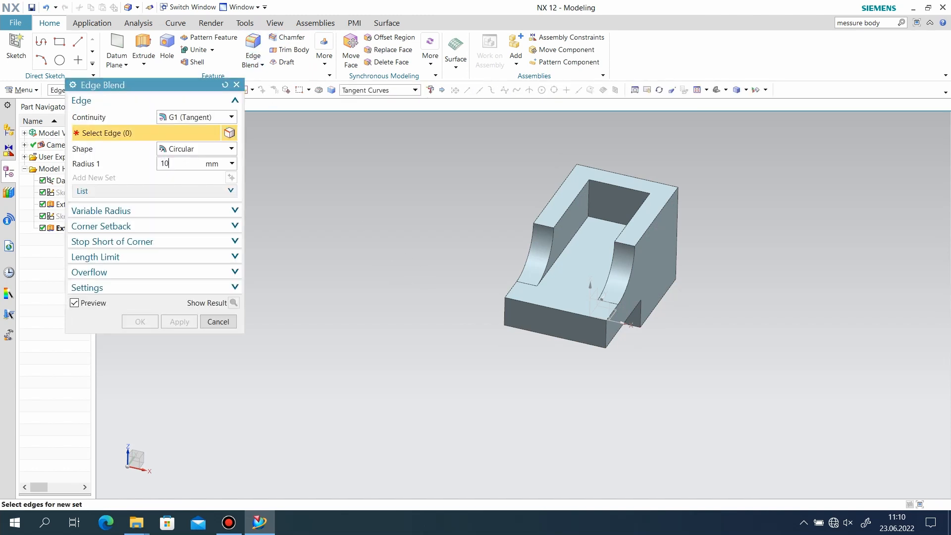
scroll(620, 357, "up", 2)
left_click(603, 326)
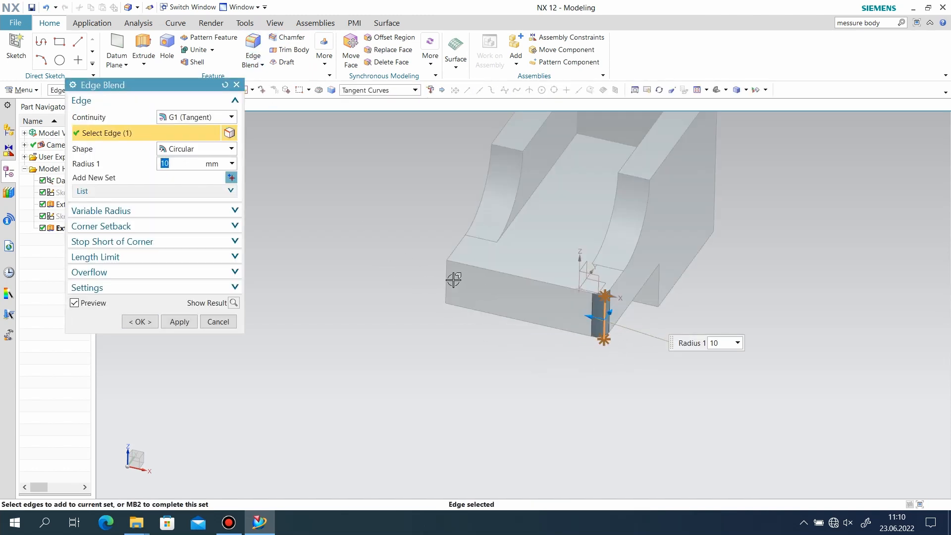
left_click(446, 281)
left_click(148, 320)
Start a sketch on the low end's upper face and draw a circle about 10.5 mm in diameter between the side walls.
middle_click_drag(415, 248, 375, 238)
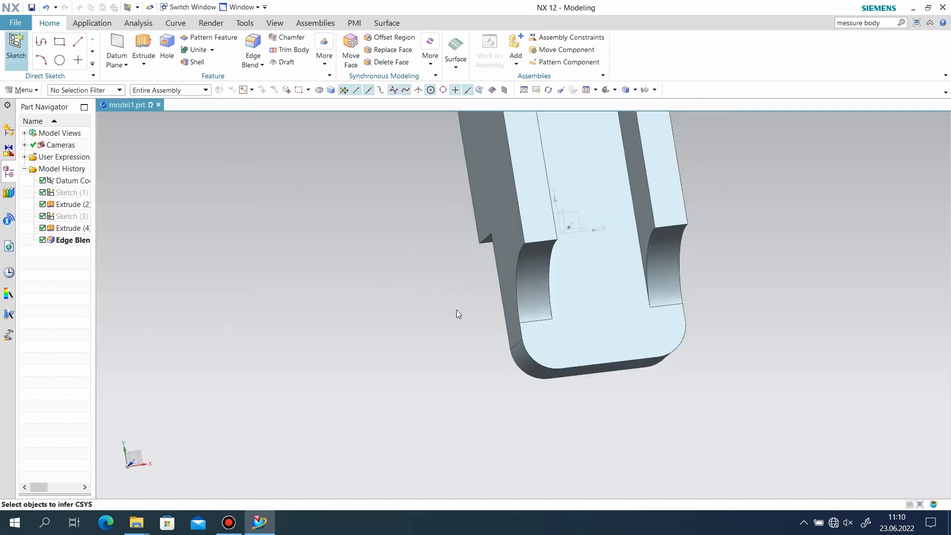
left_click(609, 338)
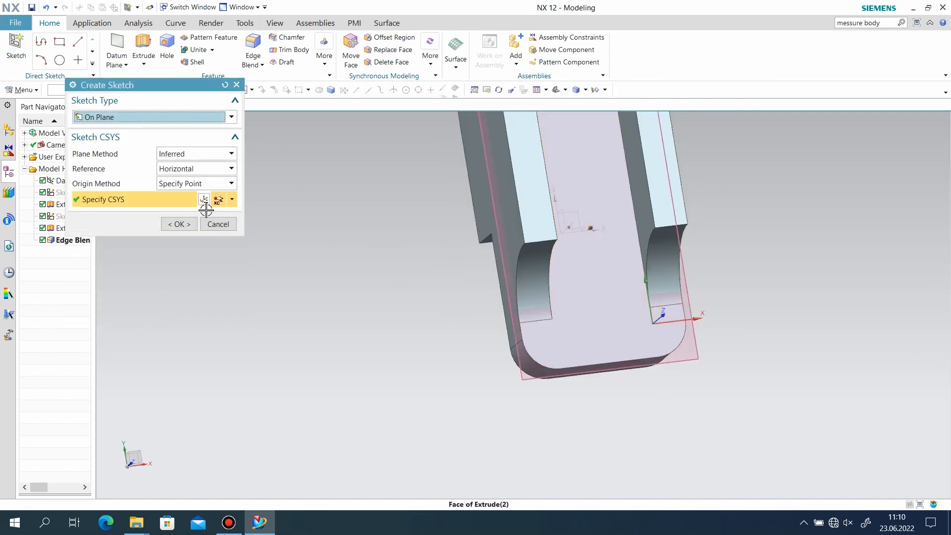
left_click(179, 224)
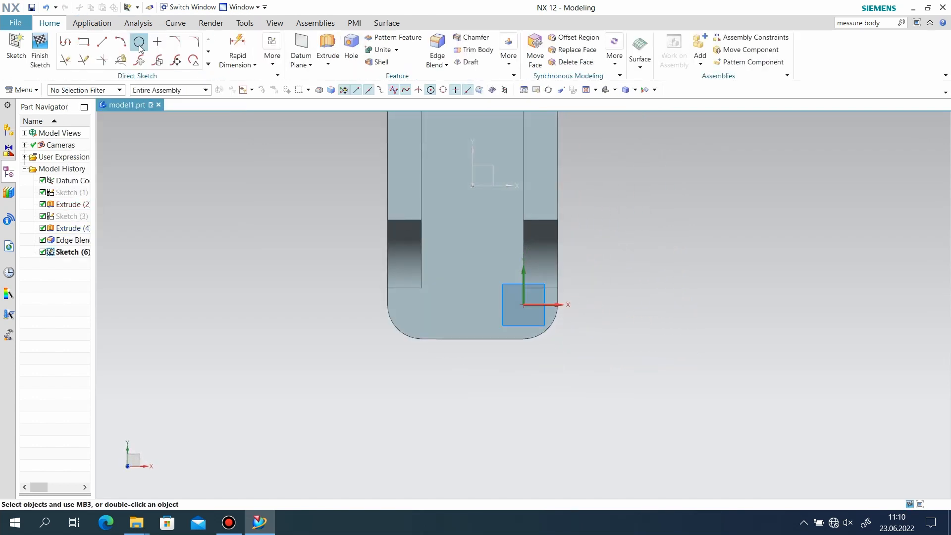
left_click(139, 43)
scroll(541, 320, "up", 2)
left_click(426, 233)
left_click(438, 207)
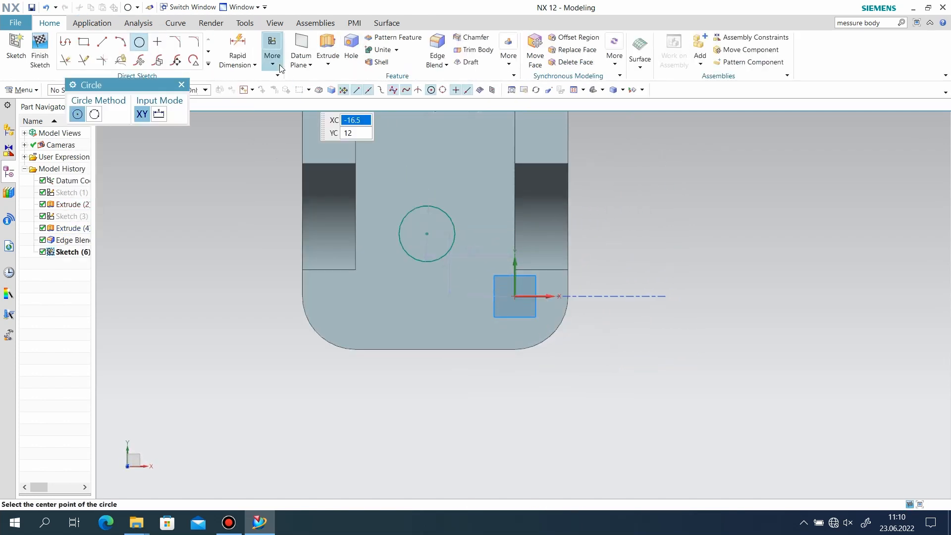
Vertically align the circle's centre with the midpoint of the low end's straight outer edge.
left_click(272, 64)
left_click(318, 114)
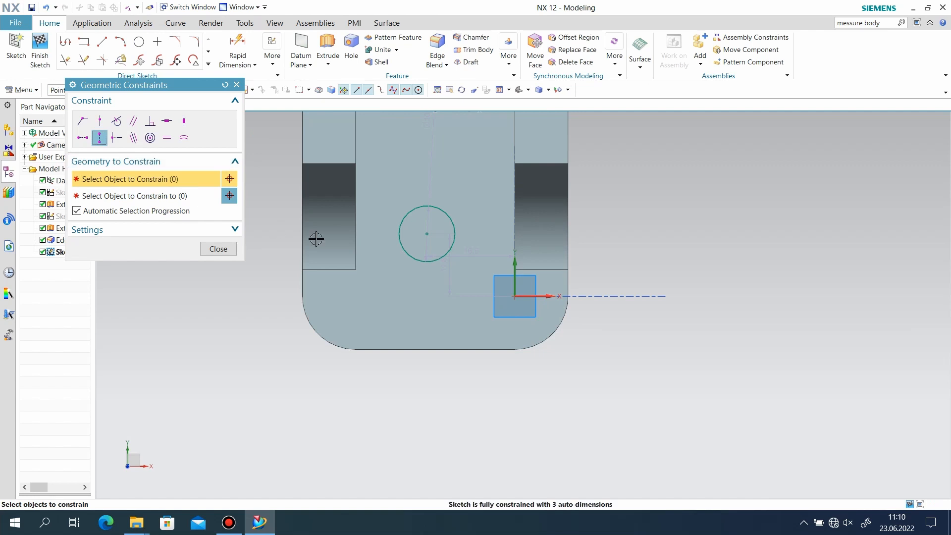
left_click(426, 232)
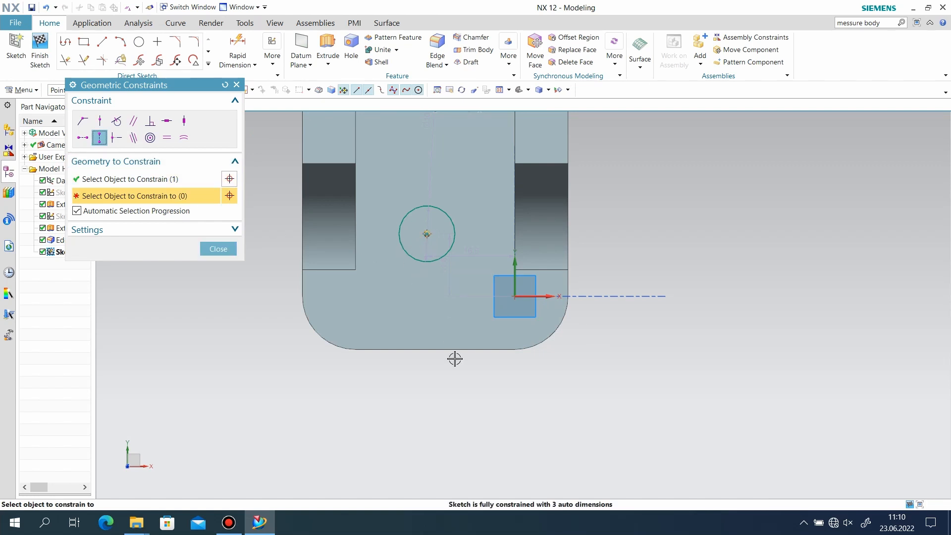
left_click(430, 350)
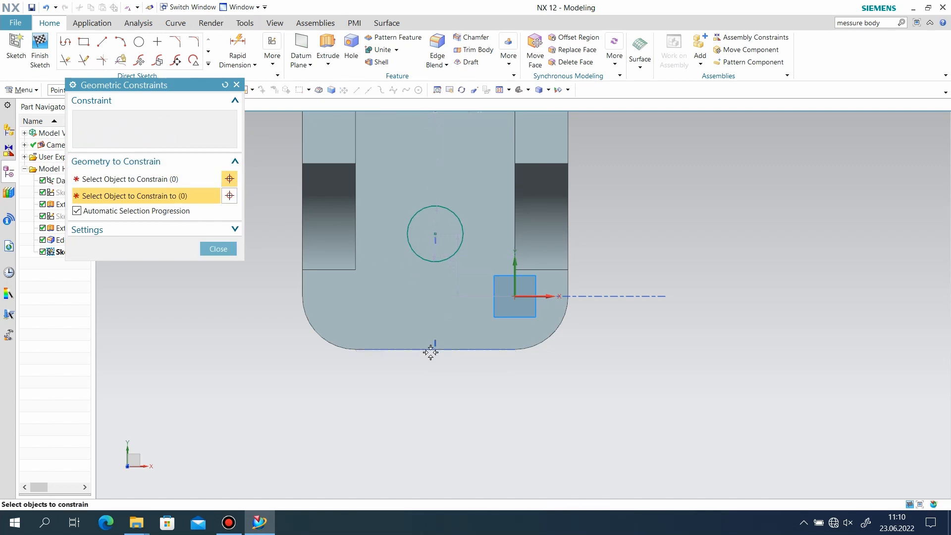
left_click(218, 248)
Dimension the circle's diameter and set it to 18 mm.
left_click(238, 46)
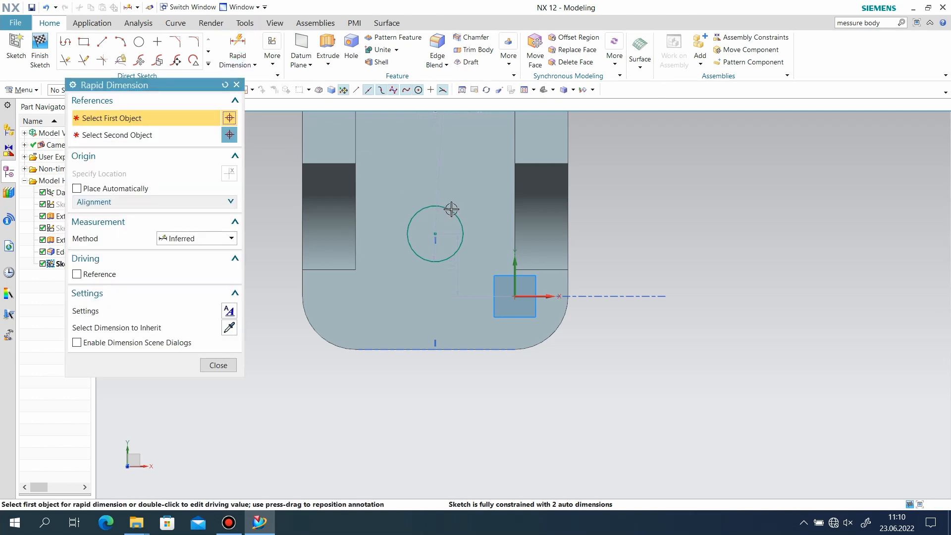
left_click(454, 209)
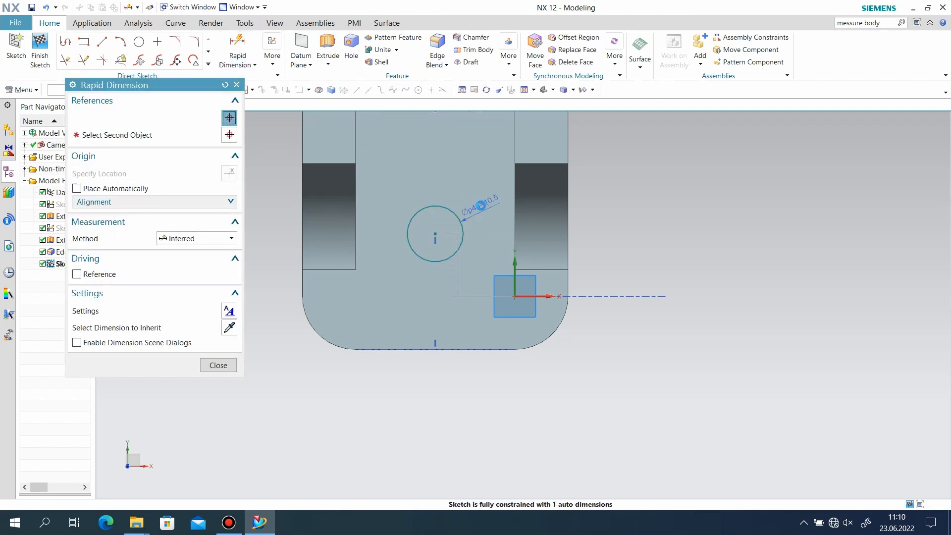
left_click(481, 205)
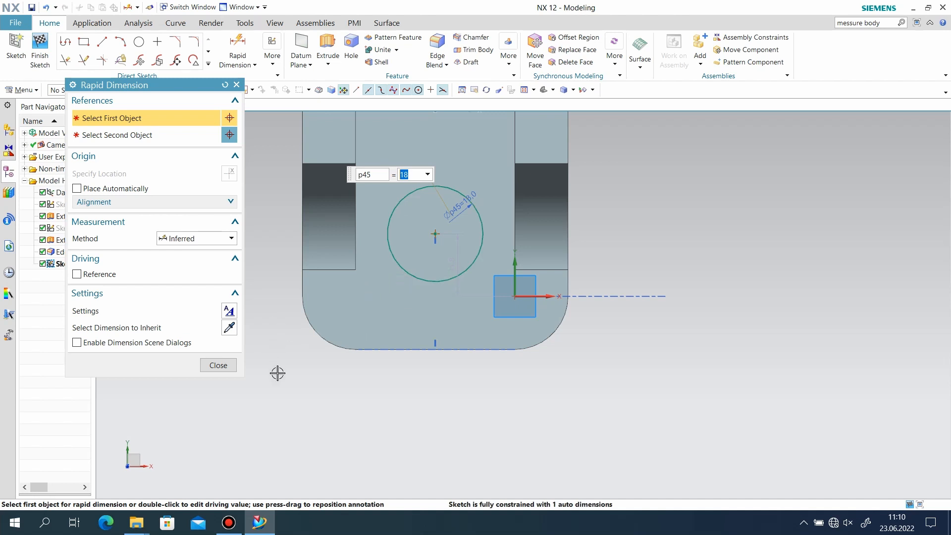
left_click(233, 366)
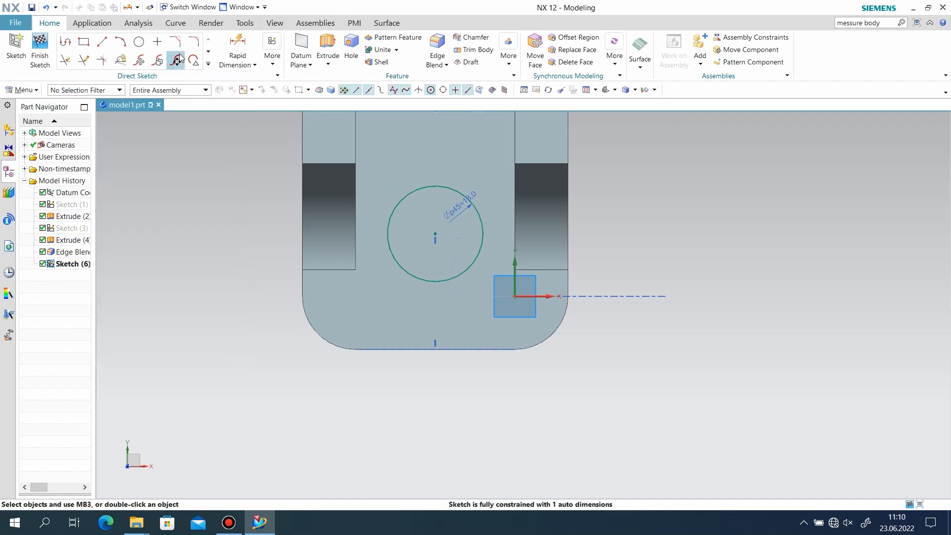
Horizontally align the circle's centre with the end point of the side wall's concave arc.
left_click(273, 52)
left_click(297, 91)
left_click(82, 137)
left_click(434, 234)
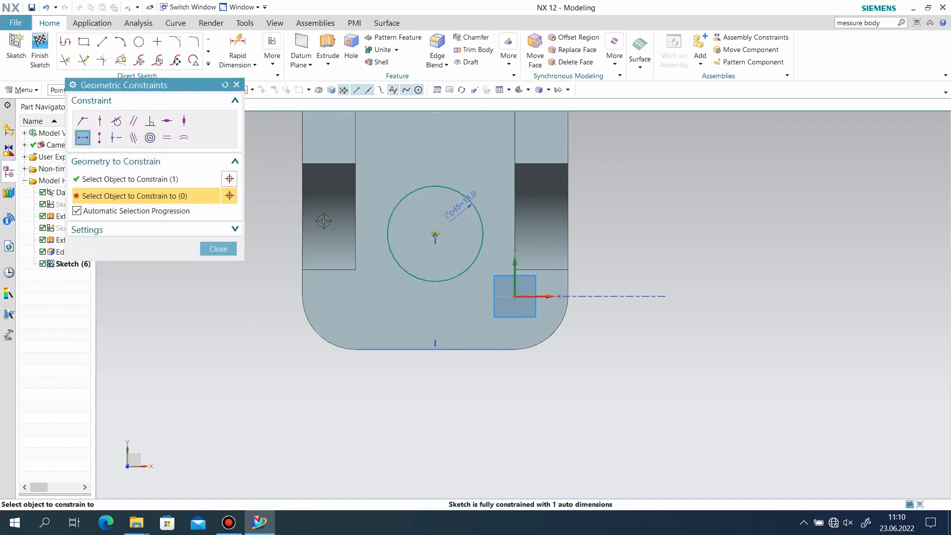
middle_click_drag(388, 316, 361, 411)
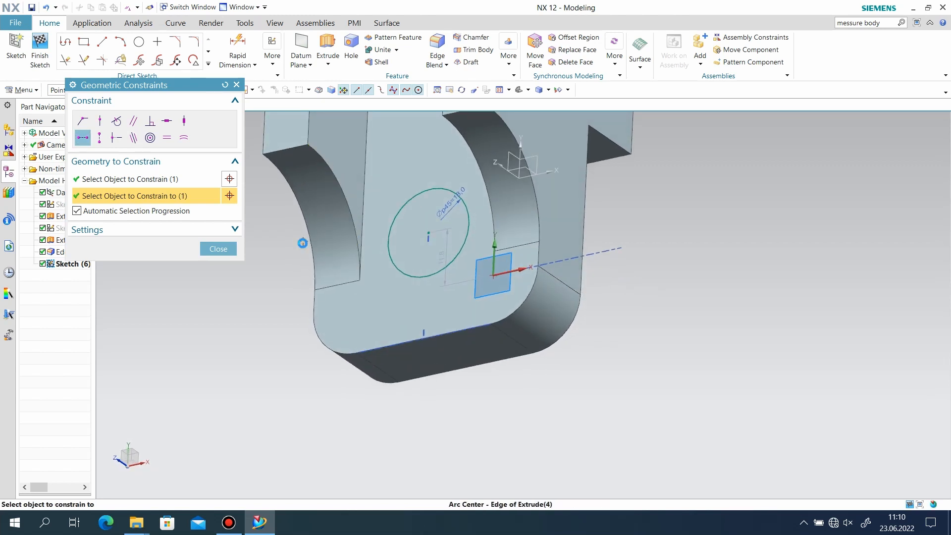
left_click(218, 249)
Draw three connected lines from one side of the circle past the low end, about 21 mm across, and back to the circle's other side.
middle_click_drag(482, 295, 251, 144)
left_click(102, 42)
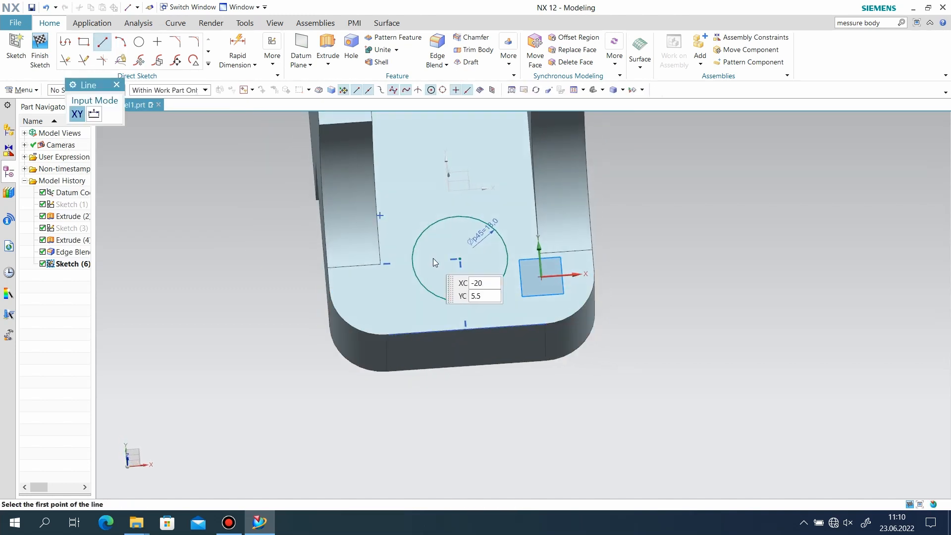
left_click(409, 257)
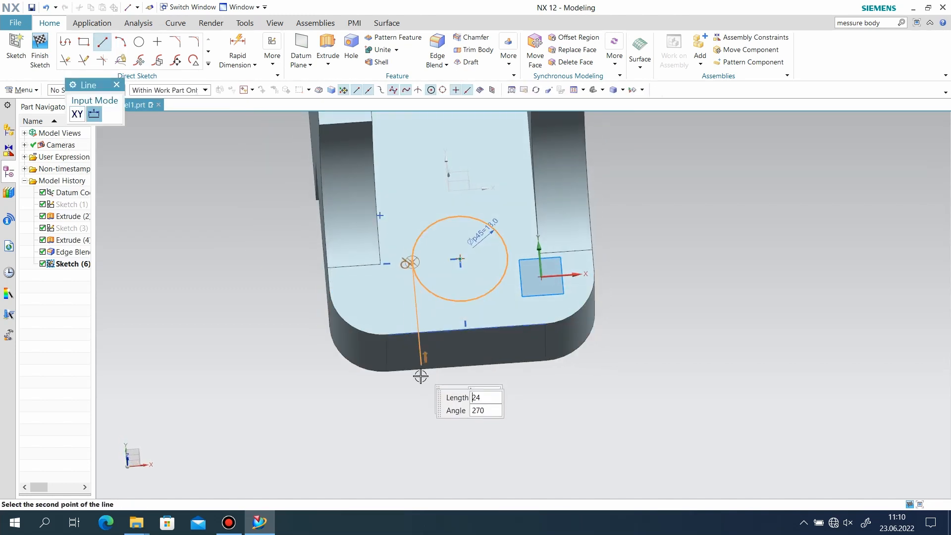
left_click(433, 409)
left_click(422, 405)
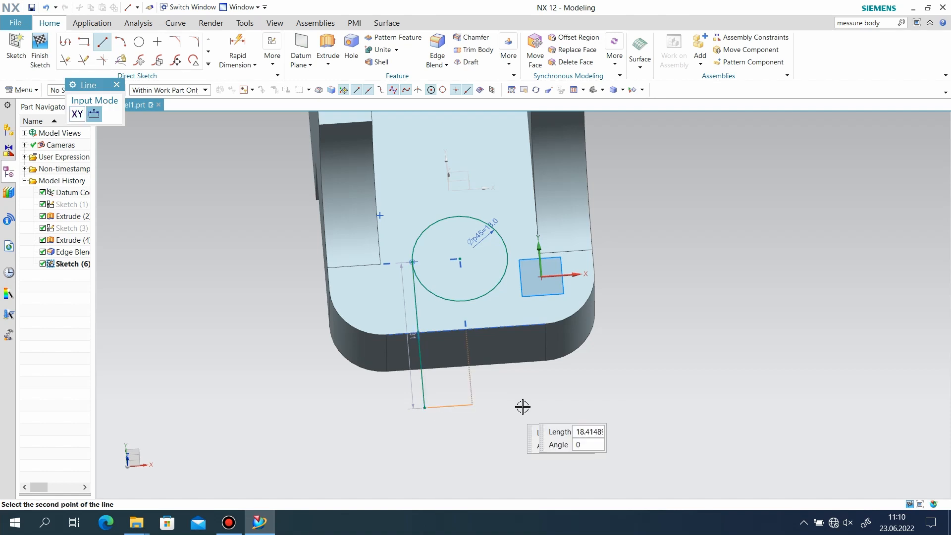
left_click(508, 253)
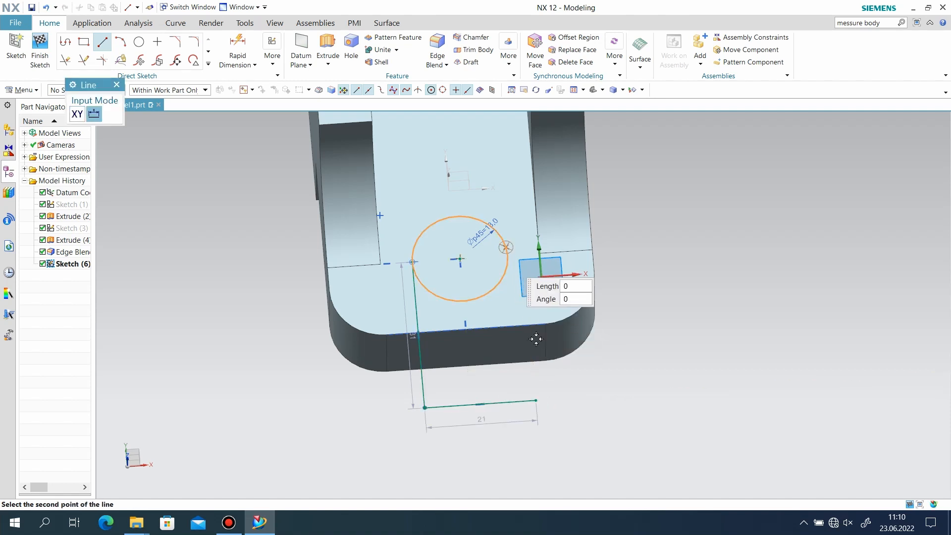
right_click(668, 299)
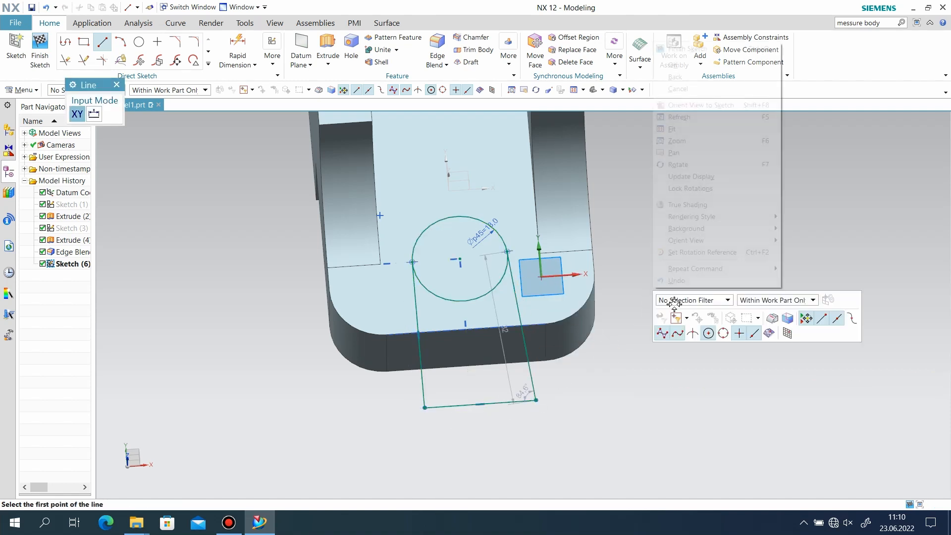
left_click(677, 65)
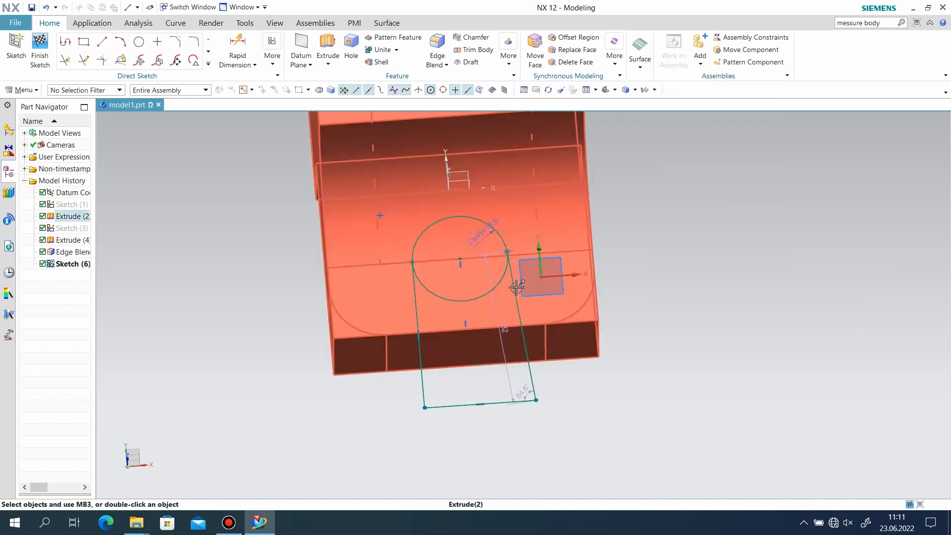
Constrain the slanted side line to vertical and trim away the circle's lower arc between the two side lines.
right_click(514, 287)
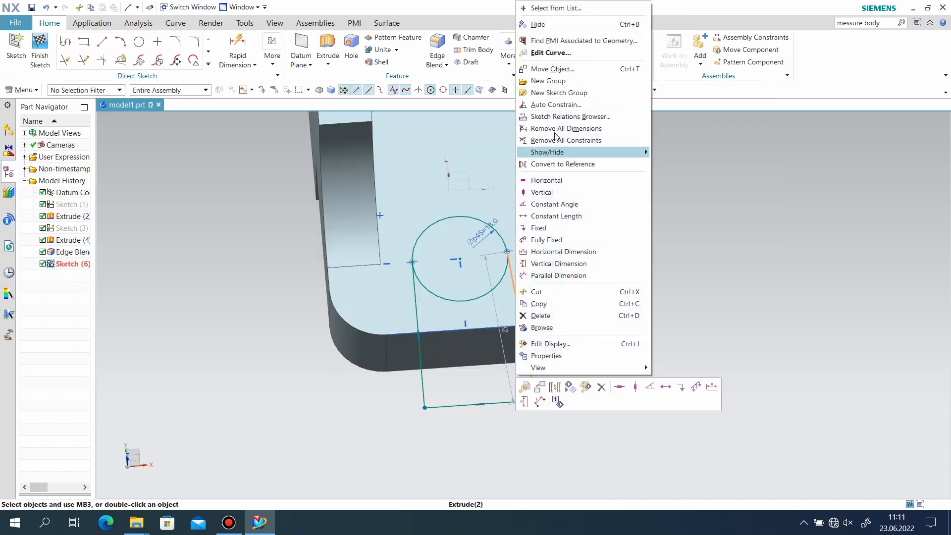
left_click(542, 193)
left_click(66, 61)
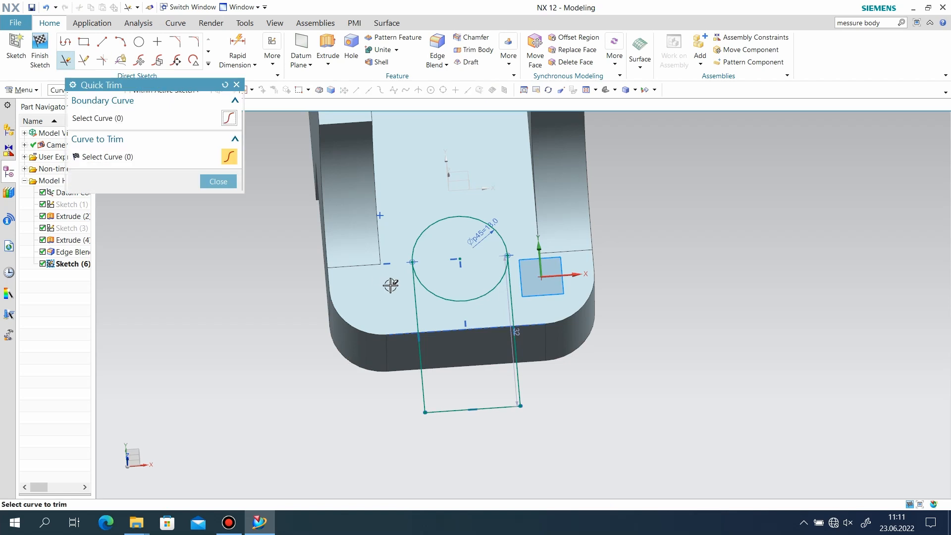
left_click_drag(460, 288, 458, 283)
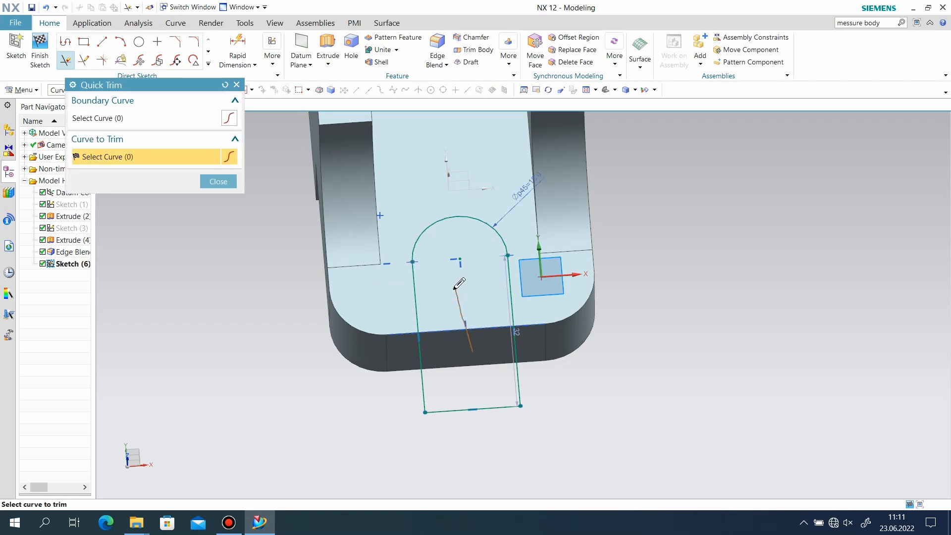
left_click(218, 182)
Finish the sketch, and undo the trim and the three slot lines back to the dimensioned circle.
left_click(43, 60)
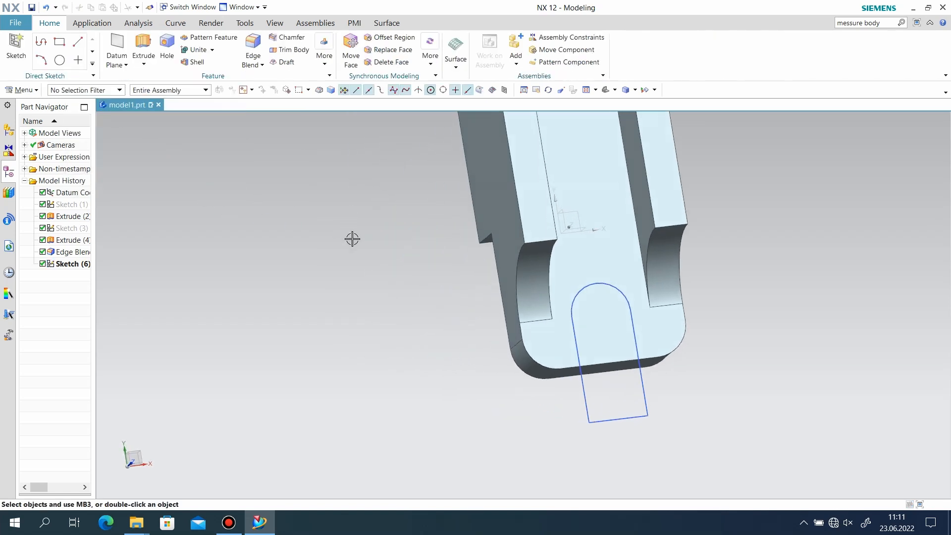
scroll(719, 397, "down", 1)
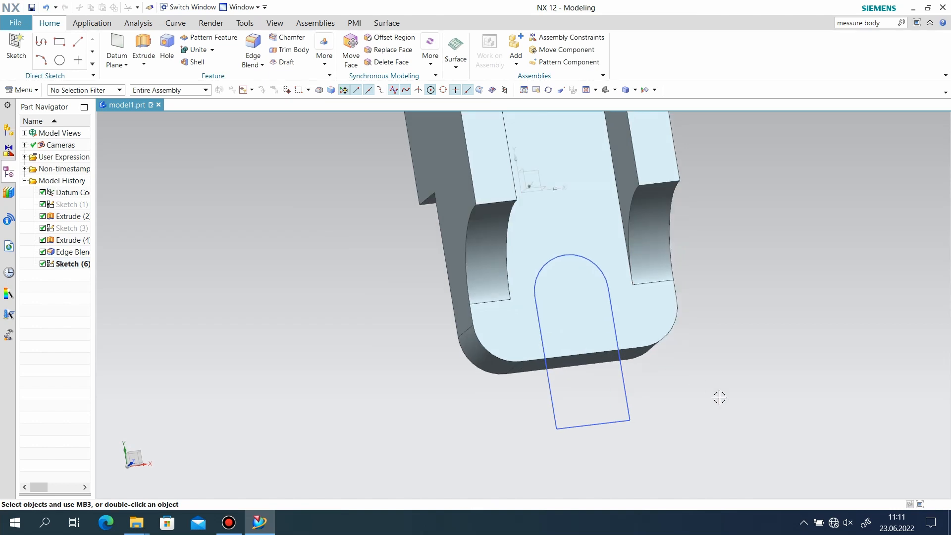
left_click(45, 7)
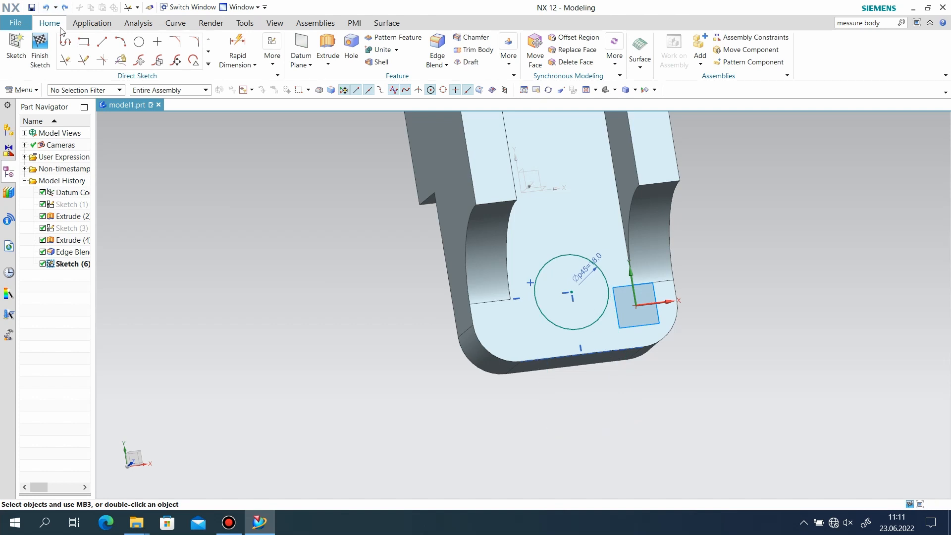
left_click(102, 42)
scroll(716, 379, "down", 3)
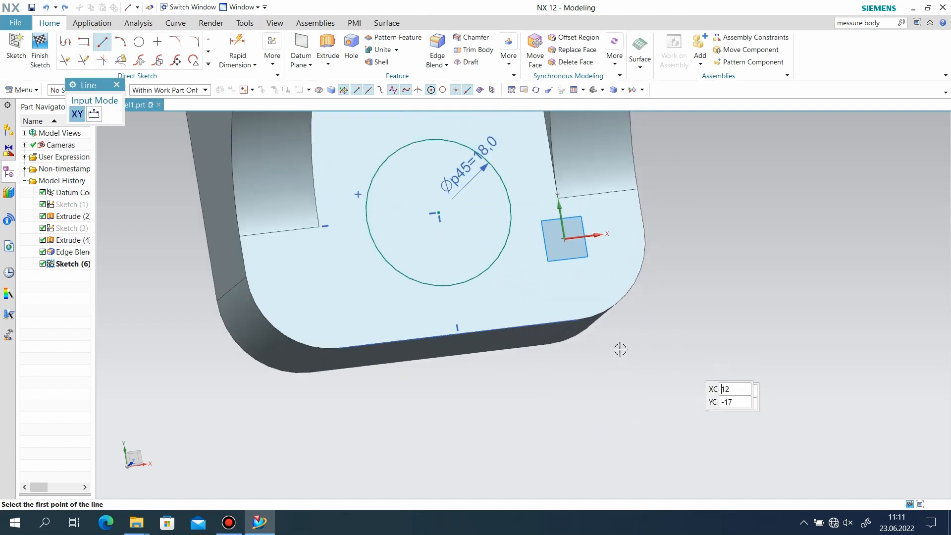
left_click(397, 271)
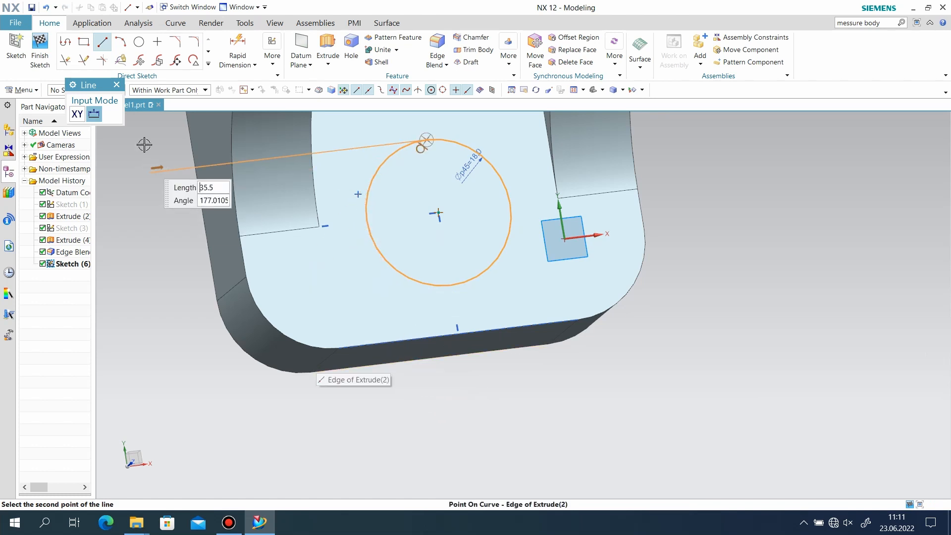
left_click(116, 85)
Draw two parallel lines, about 20.5 mm and 22 mm long, from inside the circle past the block's low end.
left_click(103, 42)
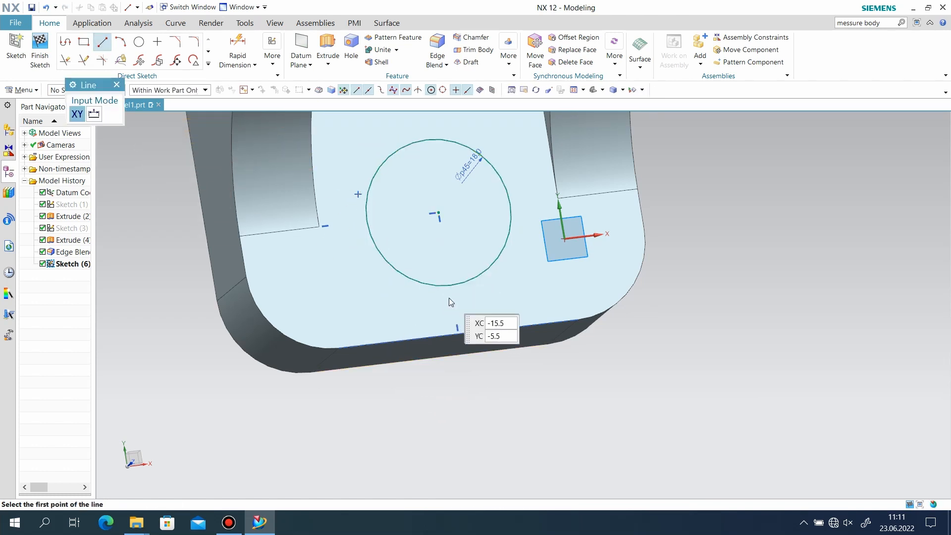
left_click(400, 235)
key("Return")
left_click(481, 224)
type("22")
key("Return")
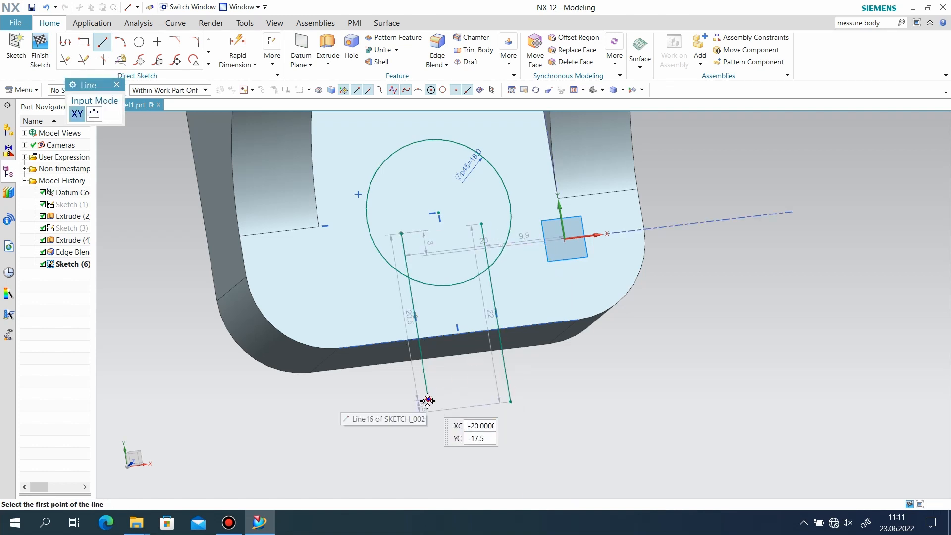
Join the outer ends of the two parallel lines with a line and constrain it to horizontal.
left_click(428, 398)
left_click(512, 398)
right_click(346, 384)
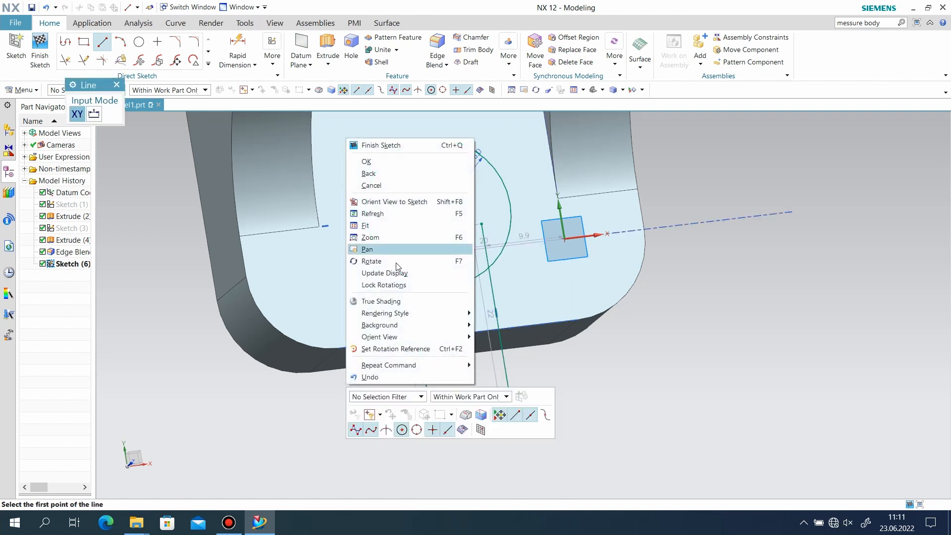
left_click(382, 165)
right_click(448, 400)
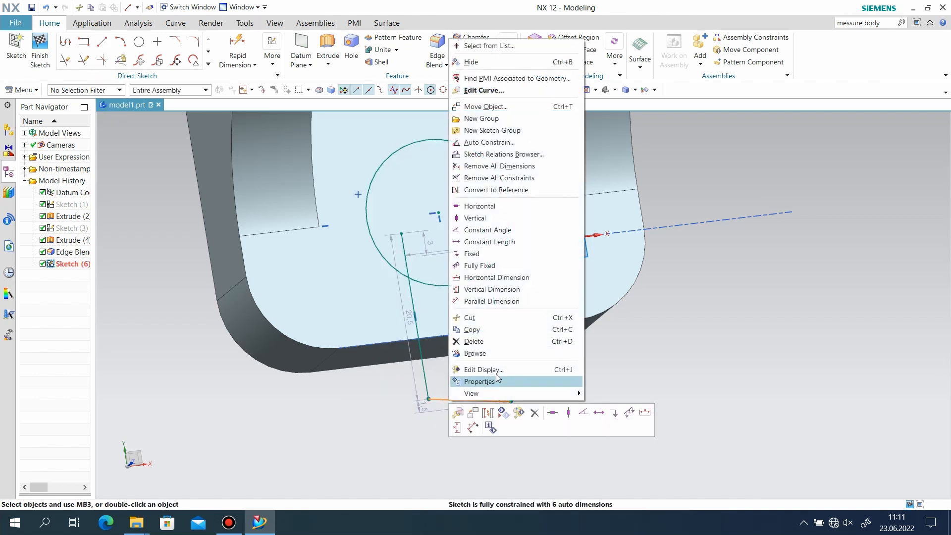
left_click(482, 206)
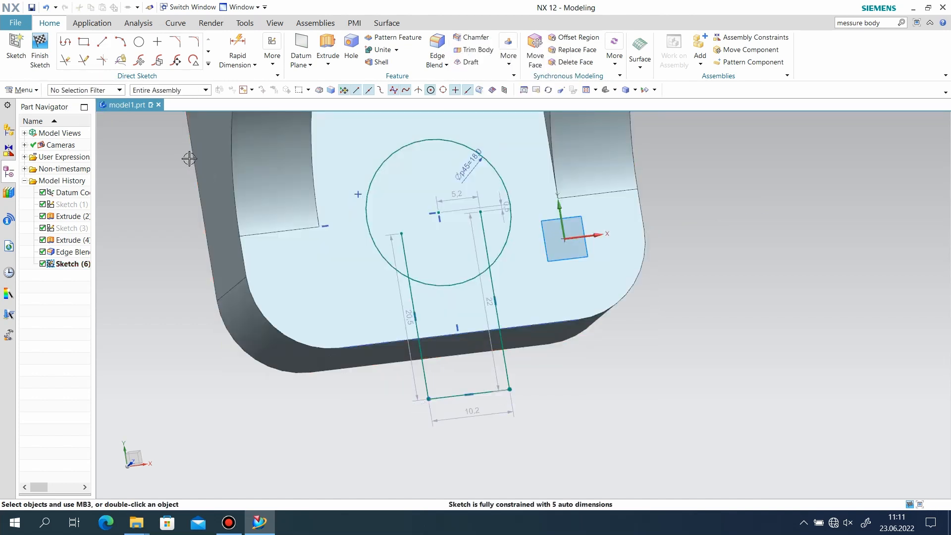
Dimension each side line's distance from the circle's centre and set both to 6 mm.
left_click(406, 262)
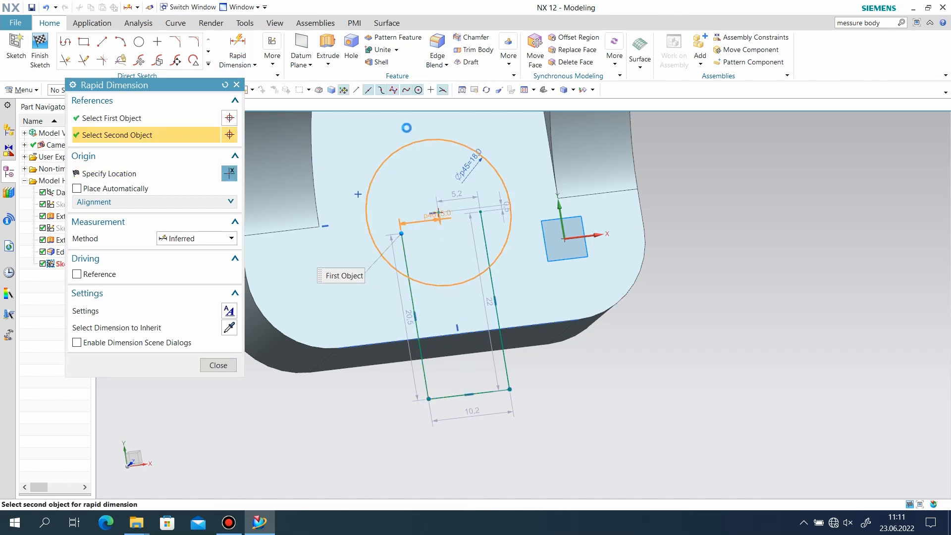
left_click(436, 213)
left_click(418, 134)
type("6")
key("Return")
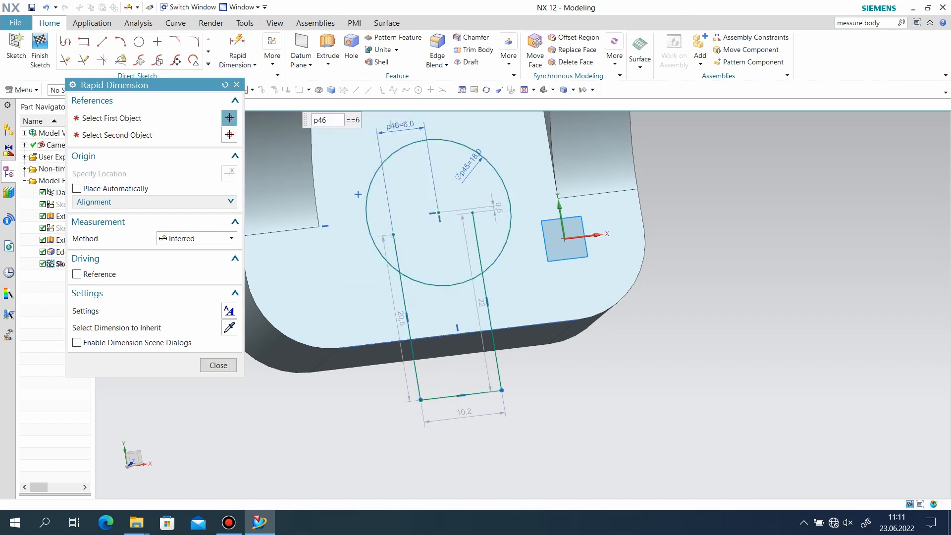
left_click(474, 227)
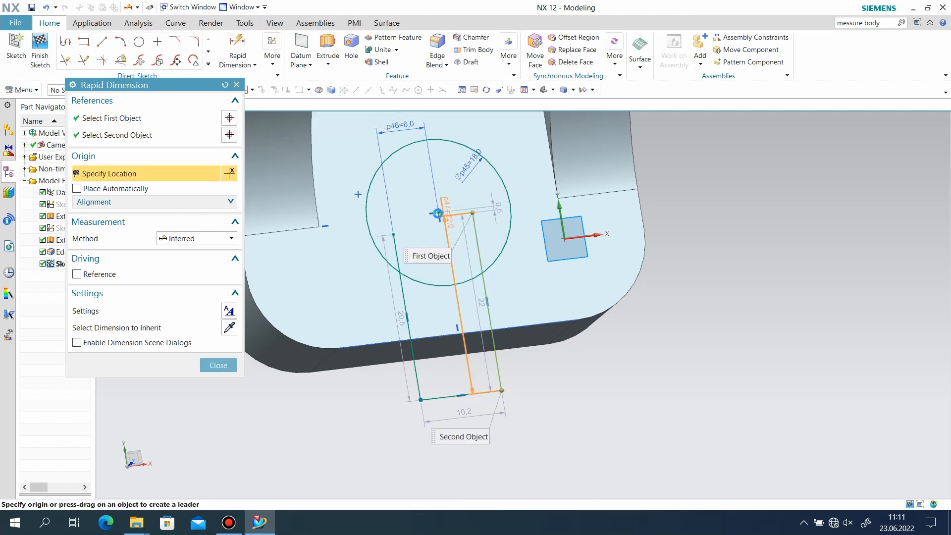
left_click(439, 213)
left_click(449, 126)
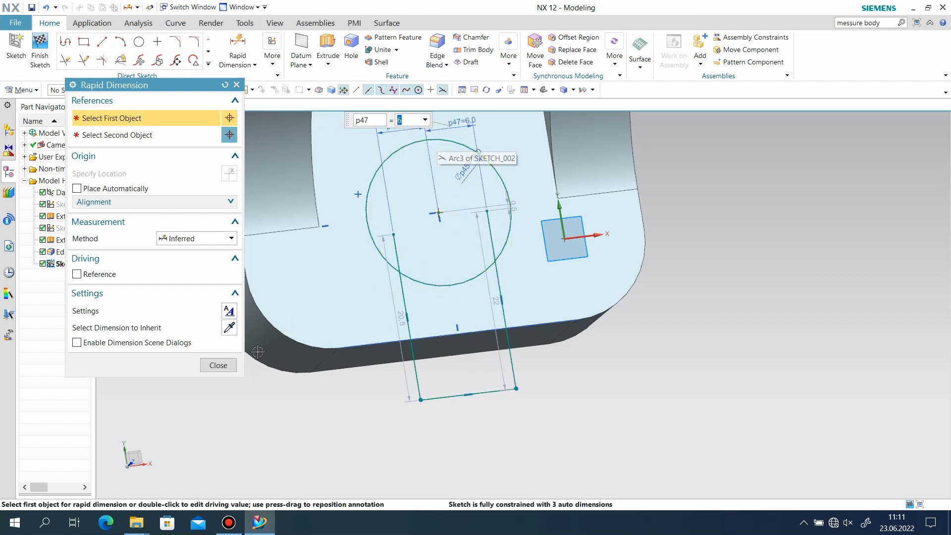
left_click(218, 365)
Trim the side lines inside the circle and the arc between them into a keyhole profile, and finish the sketch.
key("t")
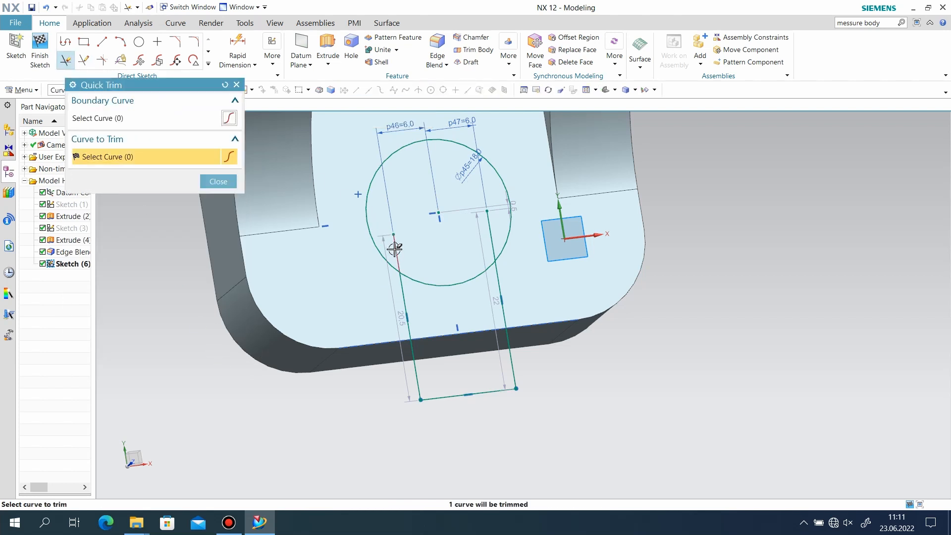
mouse_move(391, 245)
left_mouse_down()
mouse_move(449, 297)
mouse_move(488, 234)
left_mouse_up()
left_click(218, 182)
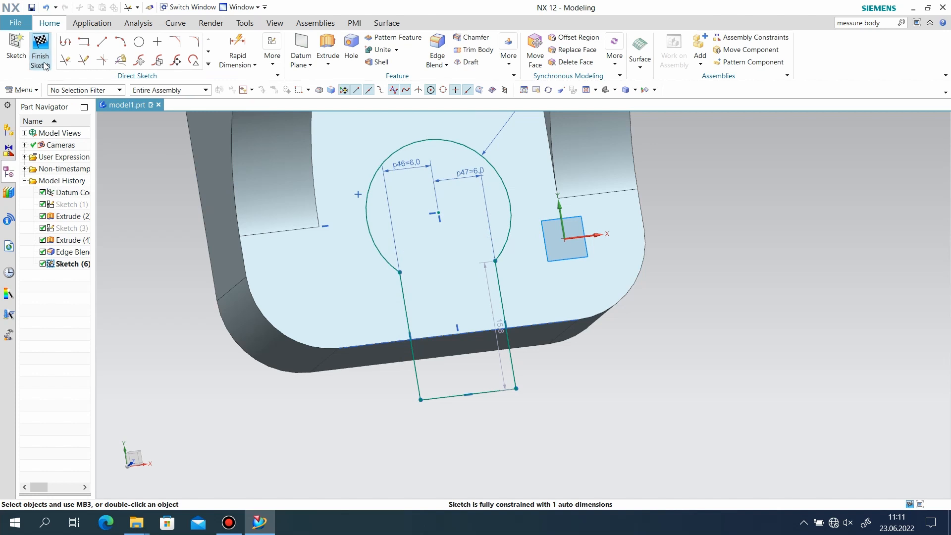
left_click(43, 61)
Extrude the keyhole profile 15 mm into the block with Subtract, and hide its sketch.
scroll(771, 343, "up", 1)
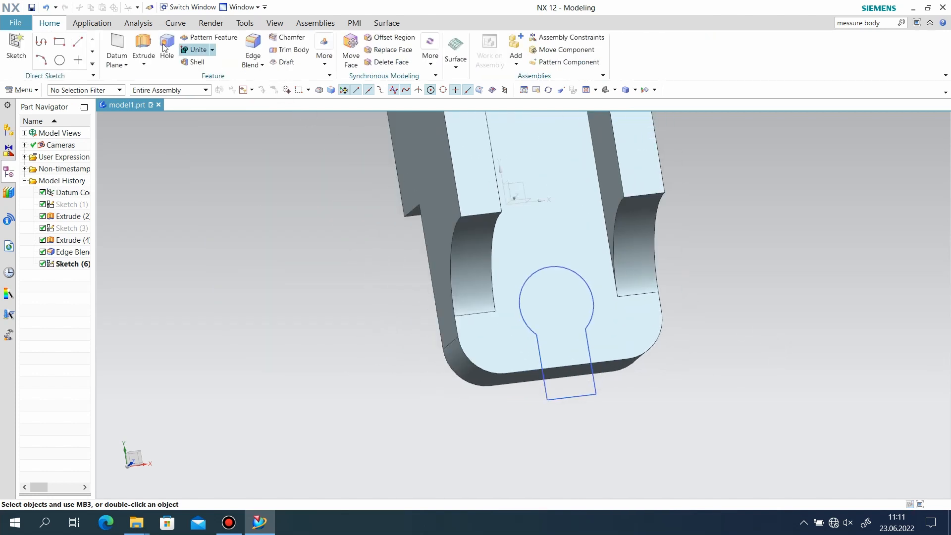
left_click(138, 35)
left_click(179, 321)
middle_click_drag(750, 301, 679, 262)
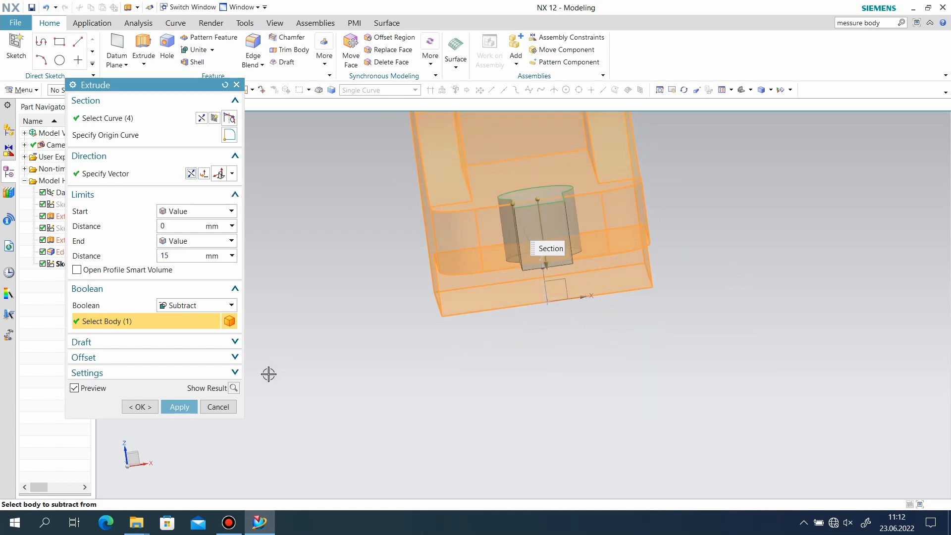
left_click(180, 407)
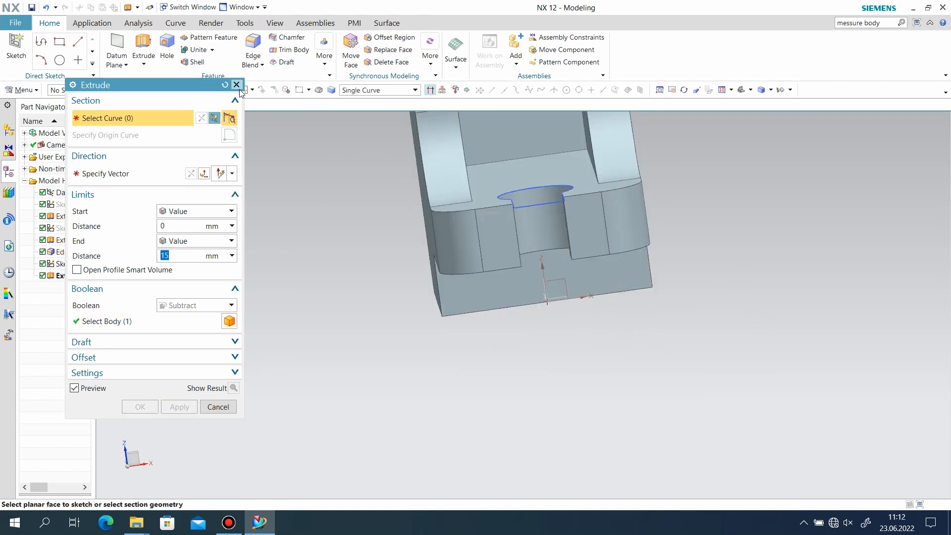
left_click(237, 86)
right_click(524, 210)
left_click(555, 236)
Start a new sketch on the floor face of the pocket.
middle_click_drag(556, 236, 644, 336)
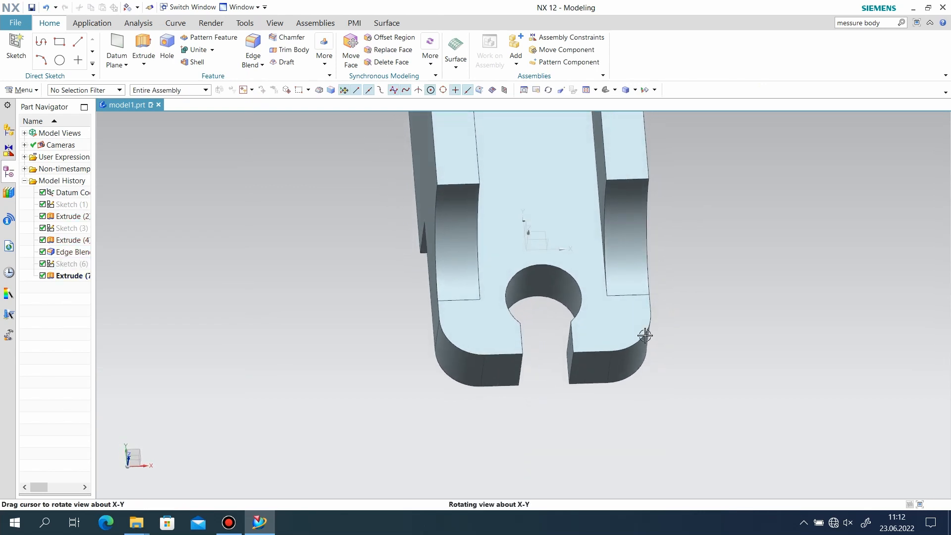
scroll(622, 326, "down", 3)
scroll(647, 276, "up", 4)
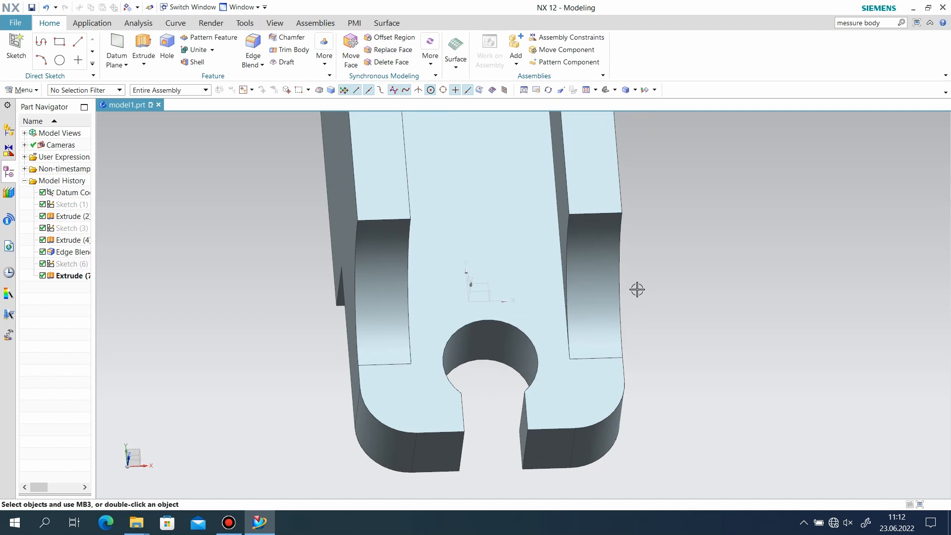
scroll(639, 365, "down", 3)
middle_click_drag(691, 350, 656, 343)
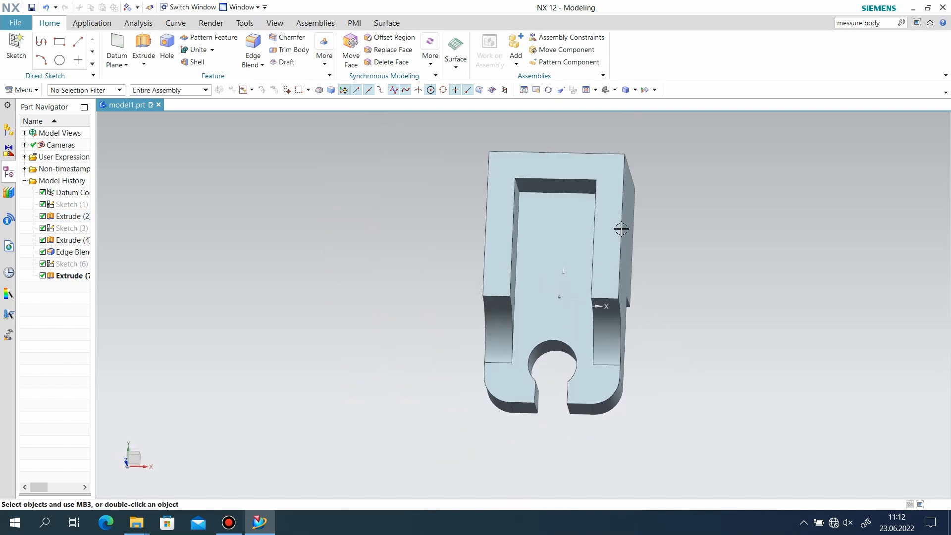
scroll(621, 229, "up", 2)
left_click(16, 54)
left_click(523, 246)
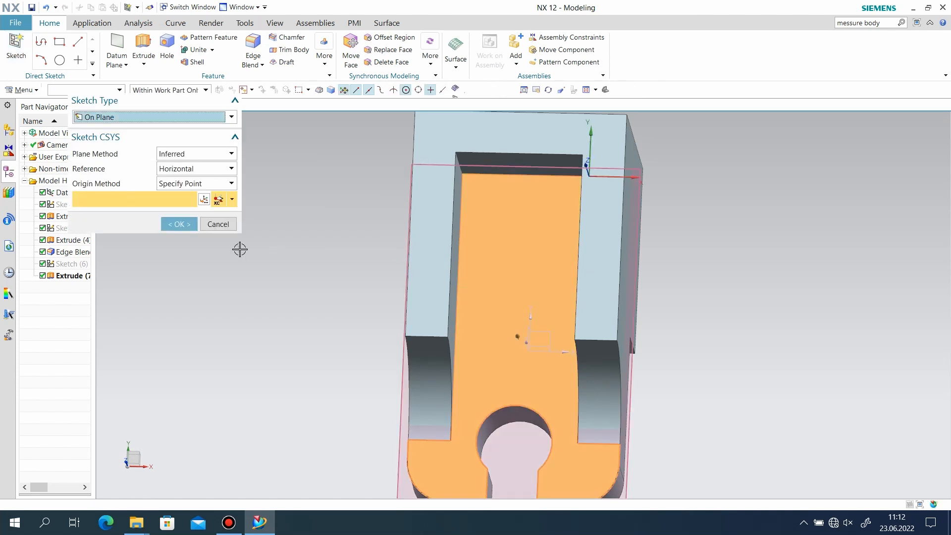
left_click(178, 224)
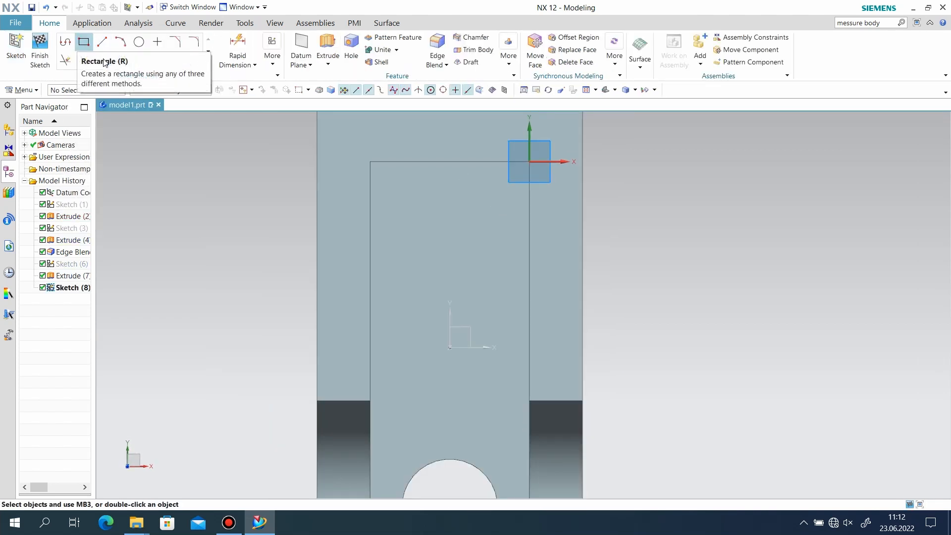
Draw a rectangle about 30 by 19 mm from the pocket's closed-end corner to the opposite side wall.
left_click(82, 44)
left_click(369, 161)
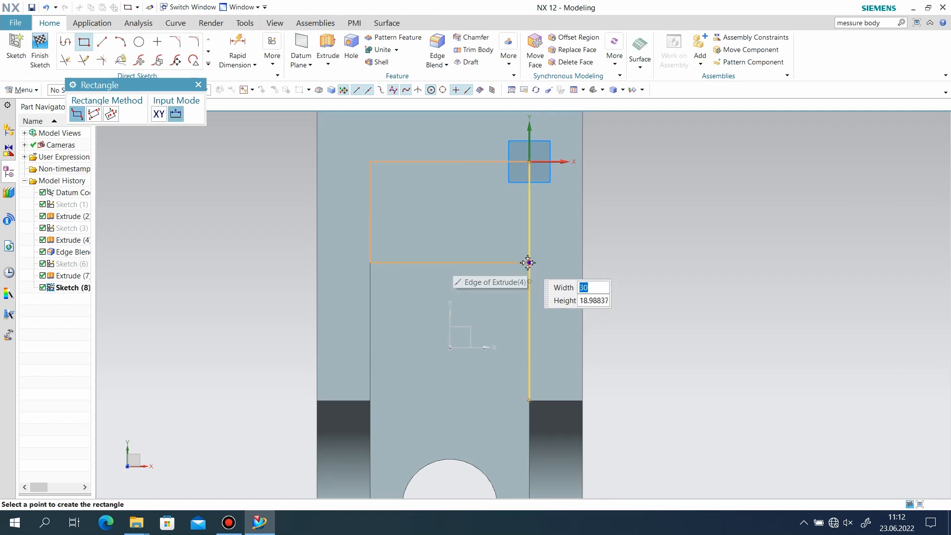
left_click(528, 262)
Dimension the rectangle's side along the pocket wall, set it to 25 mm, and finish the sketch.
left_click(244, 39)
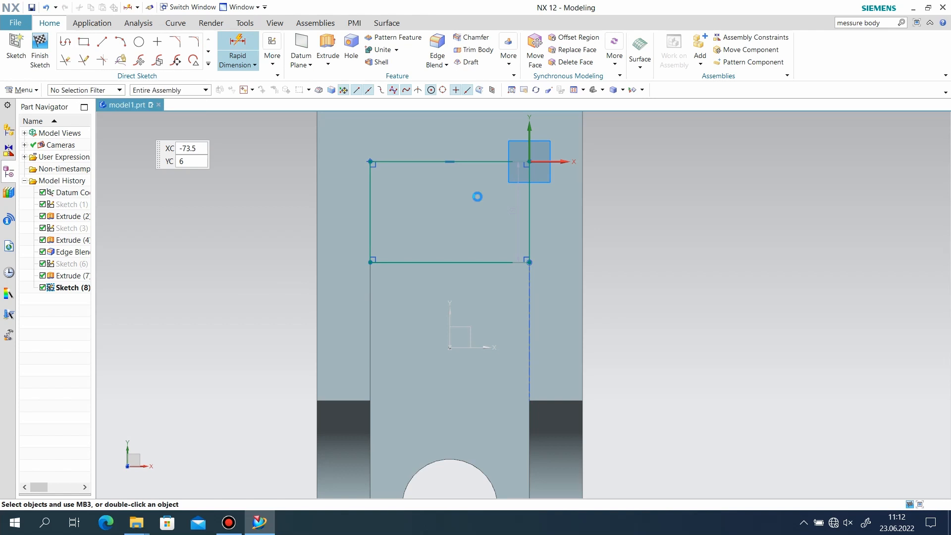
left_click(530, 198)
left_click(556, 207)
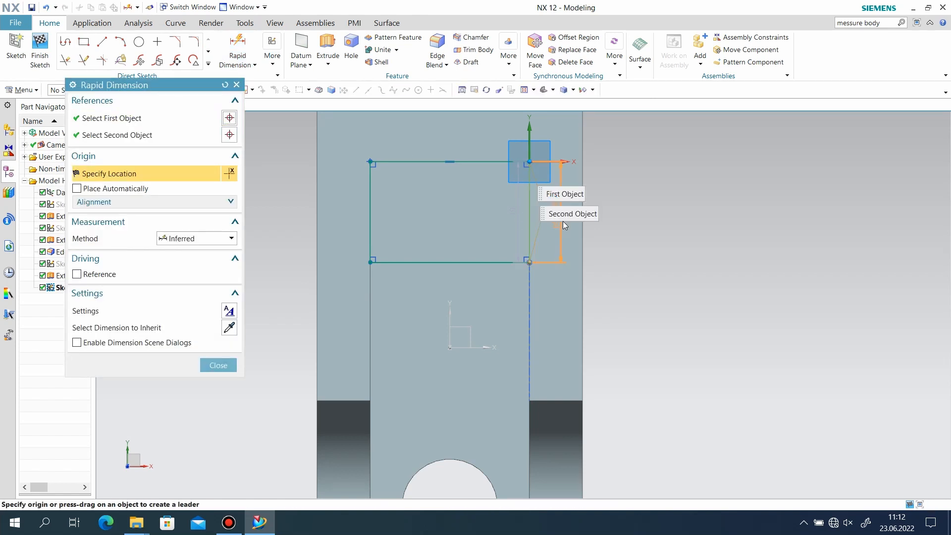
left_click(627, 201)
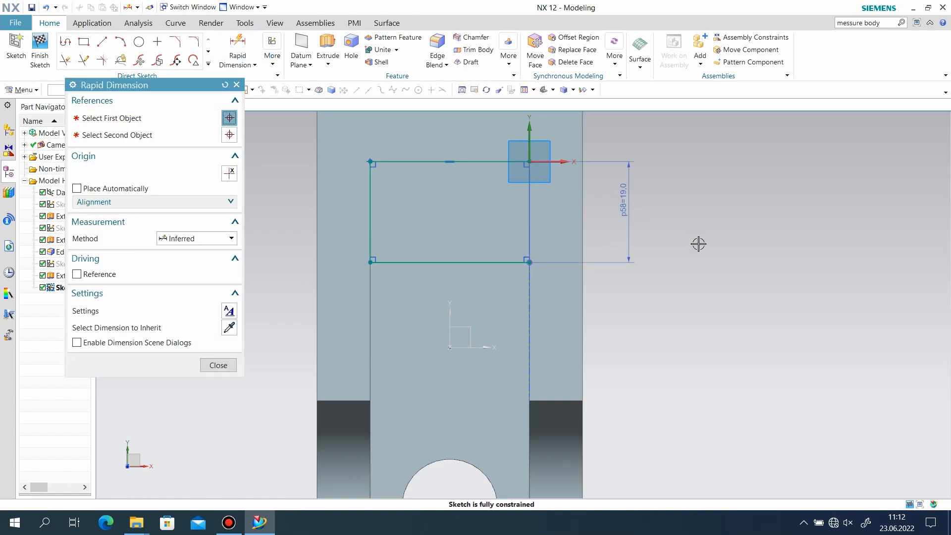
type("25")
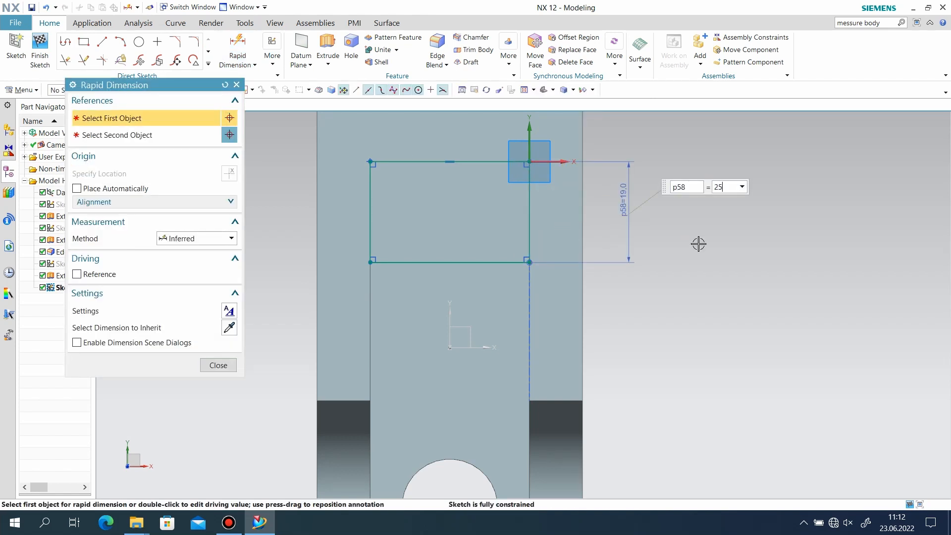
key("Return")
left_click(223, 365)
left_click(40, 55)
Extrude the rectangle on the pocket floor 5 mm upward with Unite, and hide its sketch.
mouse_move(544, 329)
middle_mouse_down()
mouse_move(593, 312)
mouse_move(574, 297)
middle_mouse_up()
left_click(140, 45)
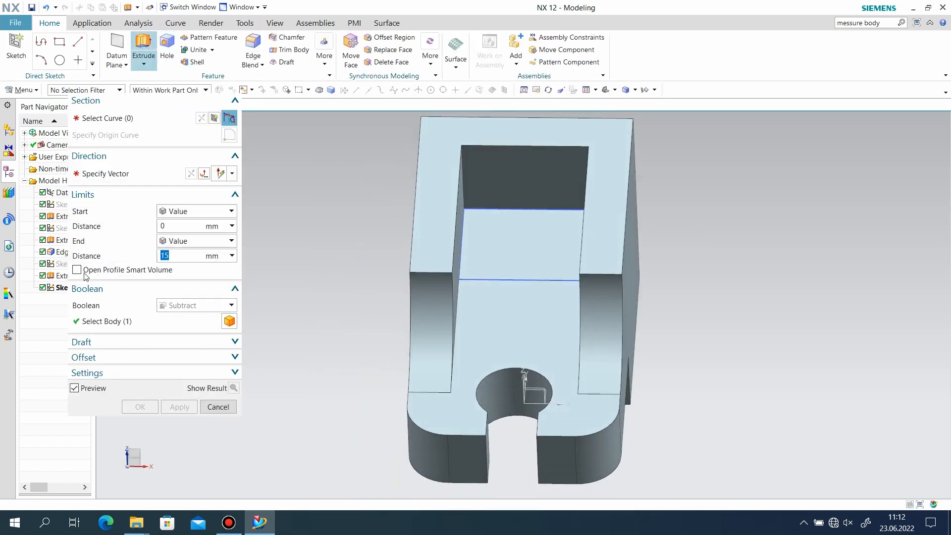
left_click(174, 255)
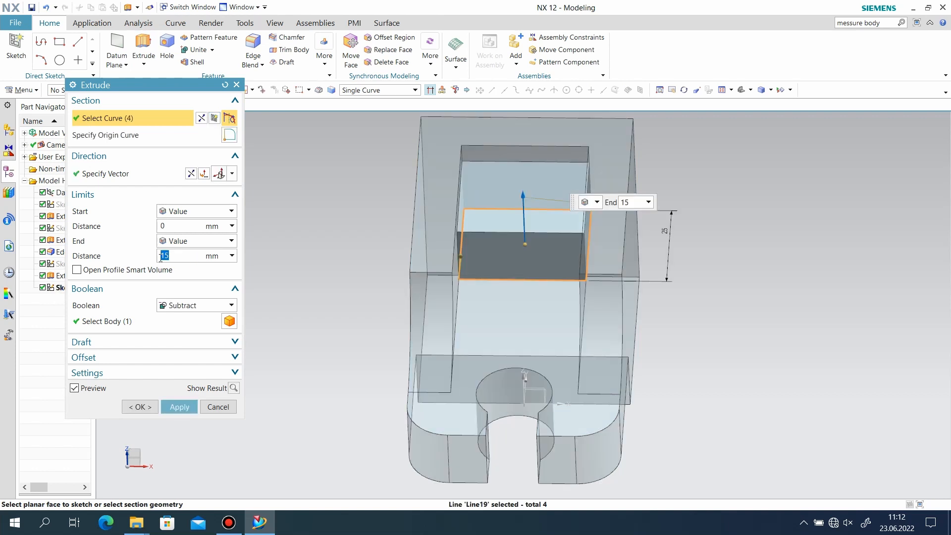
left_click(200, 306)
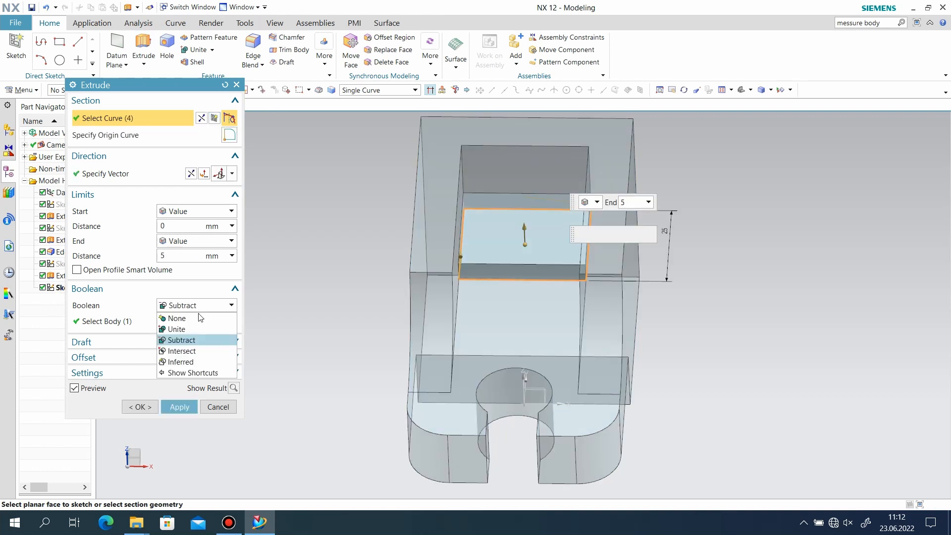
left_click(192, 327)
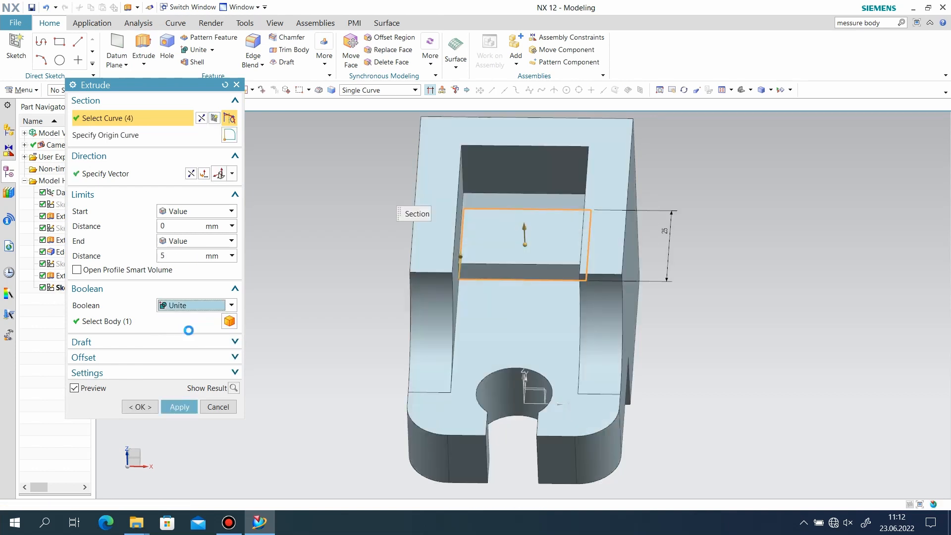
left_click(188, 412)
left_click(218, 407)
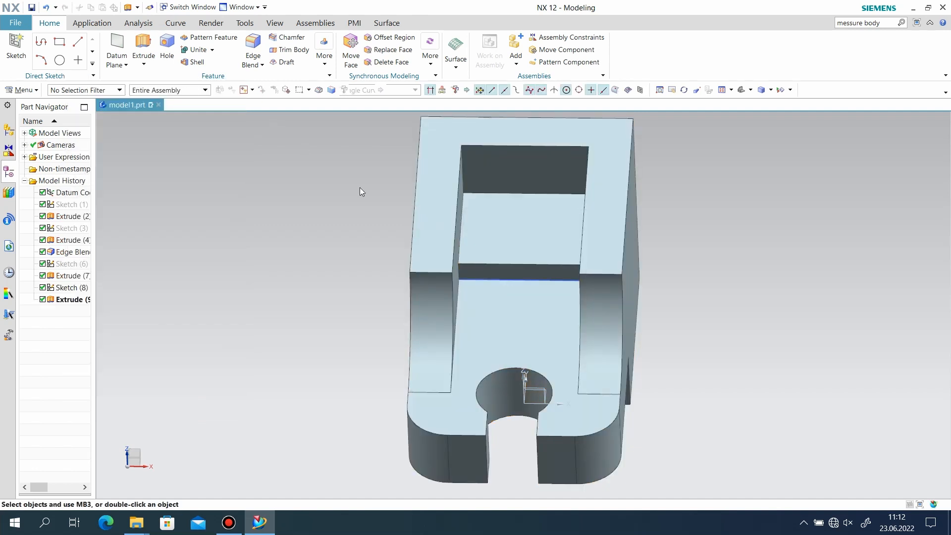
right_click(484, 278)
left_click(514, 23)
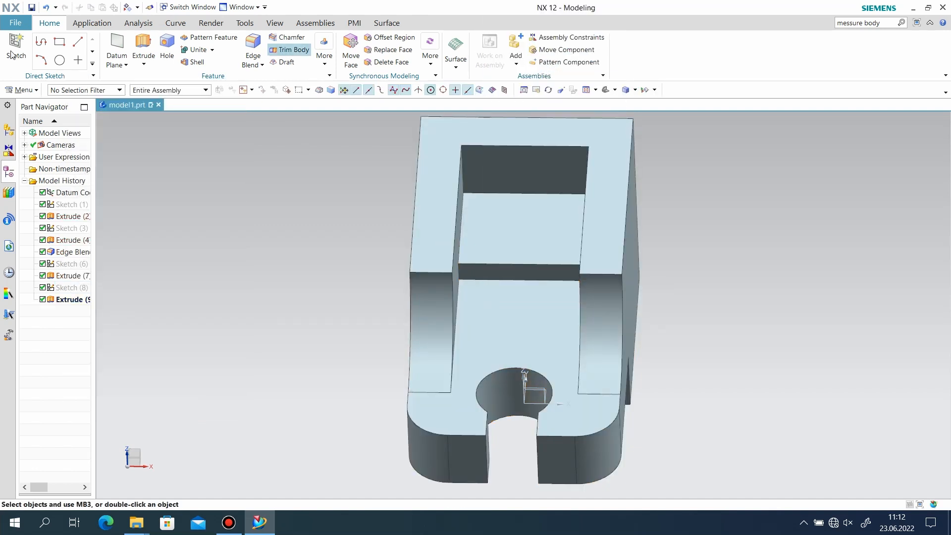
Start a sketch on the top face of the raised pad and draw a circle about 8.9 mm in diameter near its middle.
left_click(473, 257)
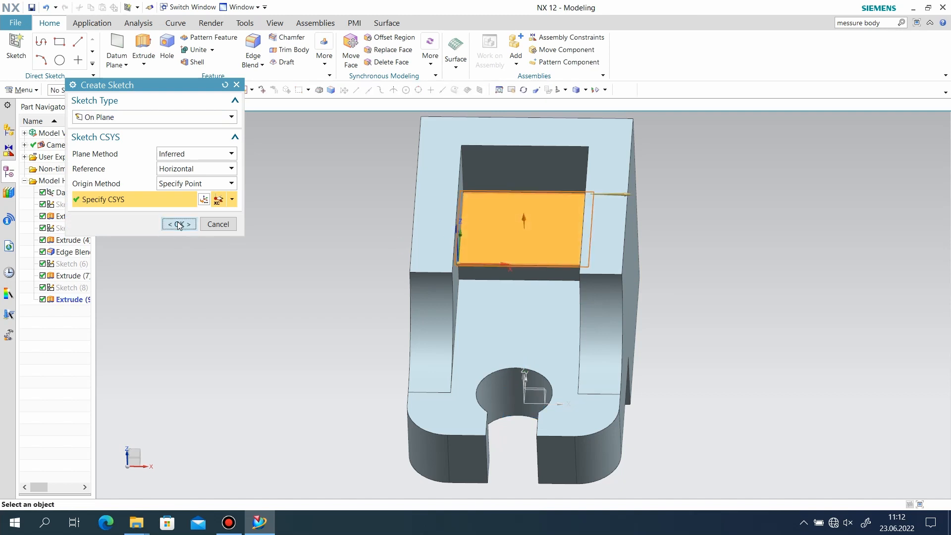
left_click(178, 223)
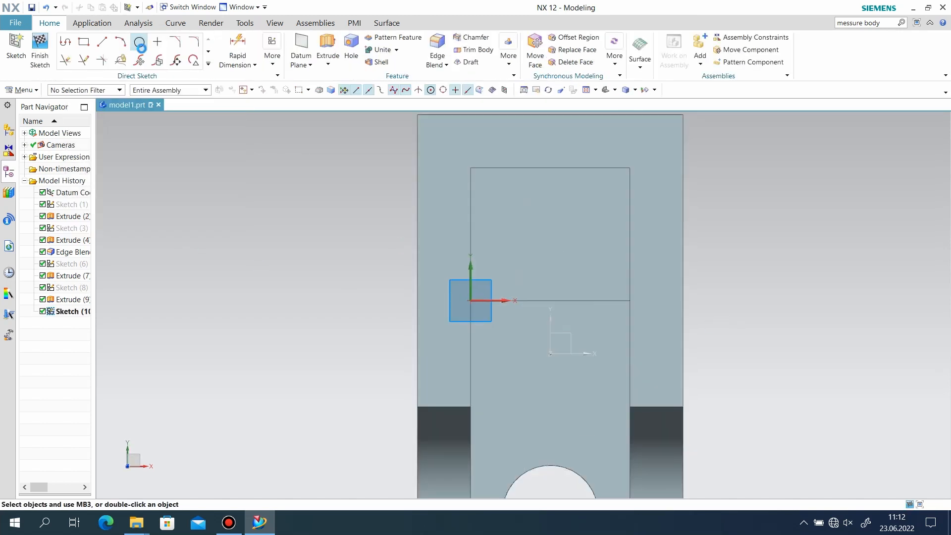
left_click(140, 42)
left_click(552, 231)
left_click(562, 211)
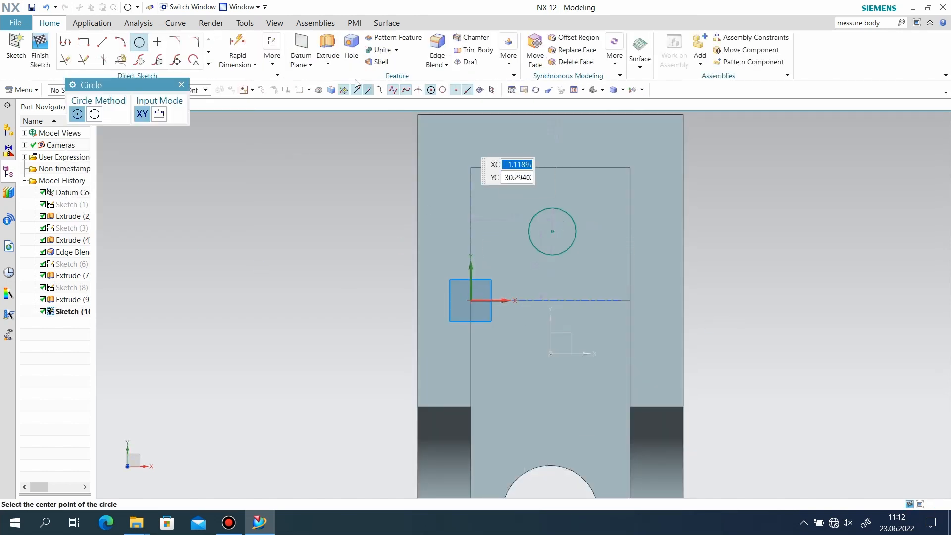
Constrain the circle's centre vertically to the midpoint of the pad's back edge and horizontally to the midpoint of its side edge.
left_click(271, 52)
left_click(309, 89)
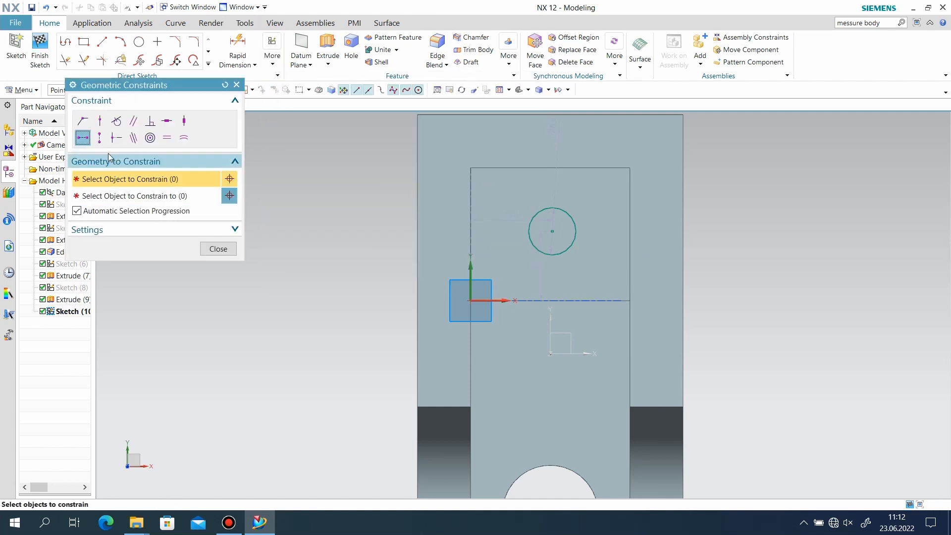
left_click(99, 137)
middle_click_drag(676, 301, 670, 272)
left_click(553, 161)
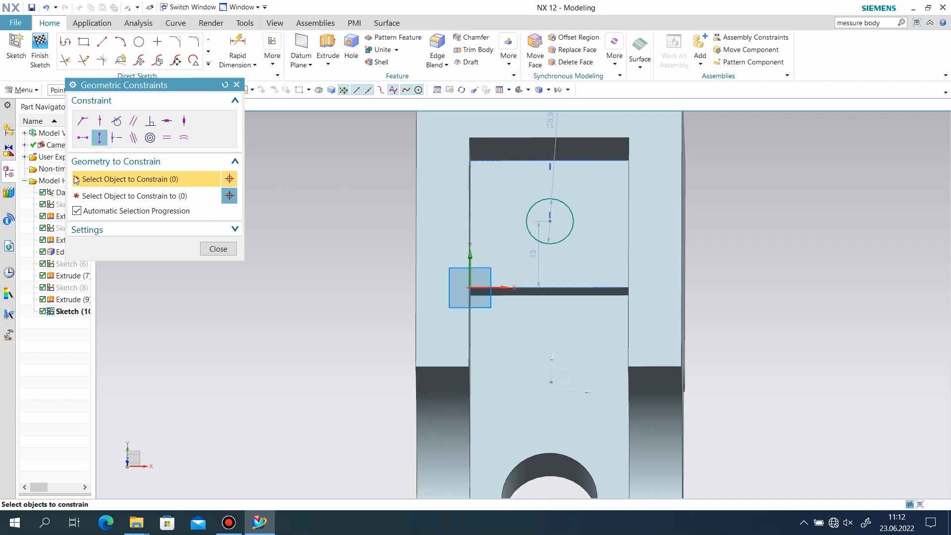
left_click(549, 218)
middle_click_drag(549, 218, 480, 233)
left_click(471, 223)
middle_click_drag(639, 307, 664, 320)
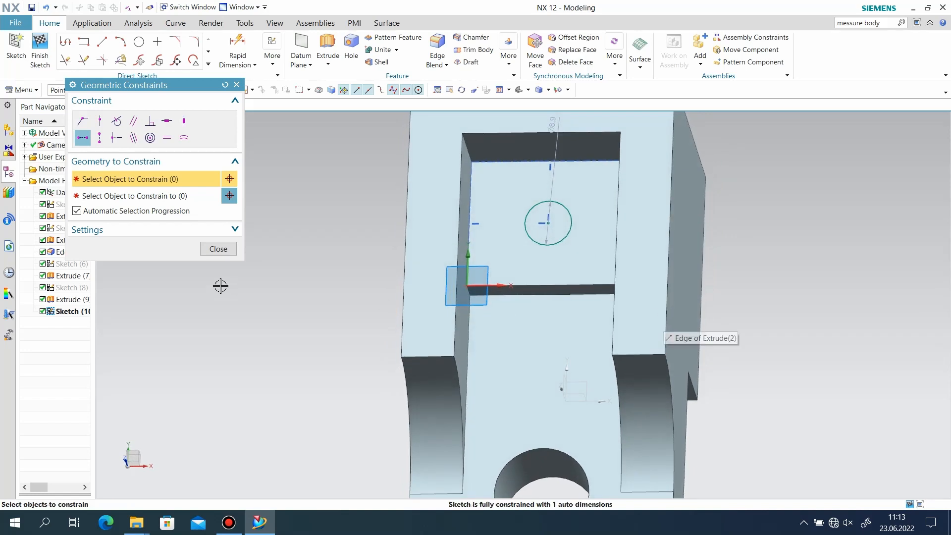
left_click(218, 249)
Dimension the circle's diameter, set it to 24 mm, and finish the sketch.
left_click(237, 48)
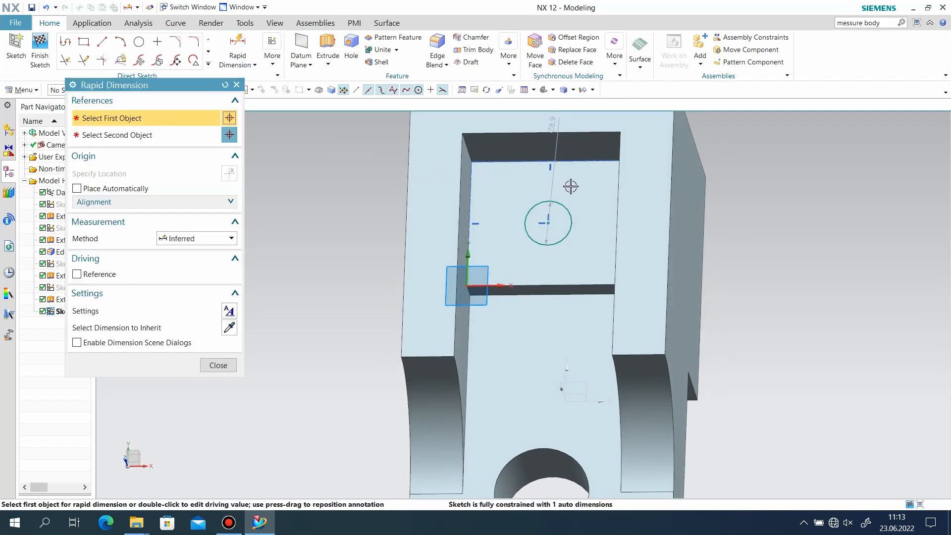
left_click(571, 208)
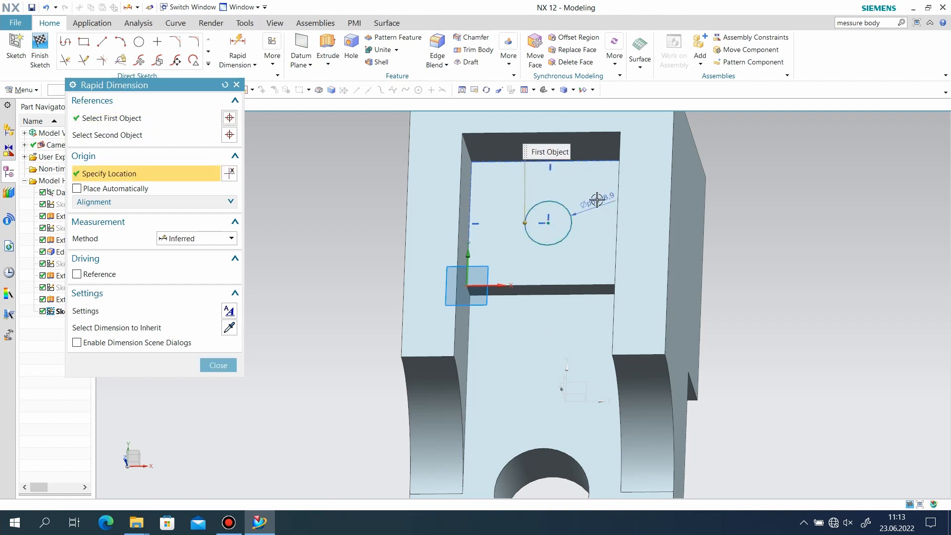
left_click(596, 199)
type("24")
key("Return")
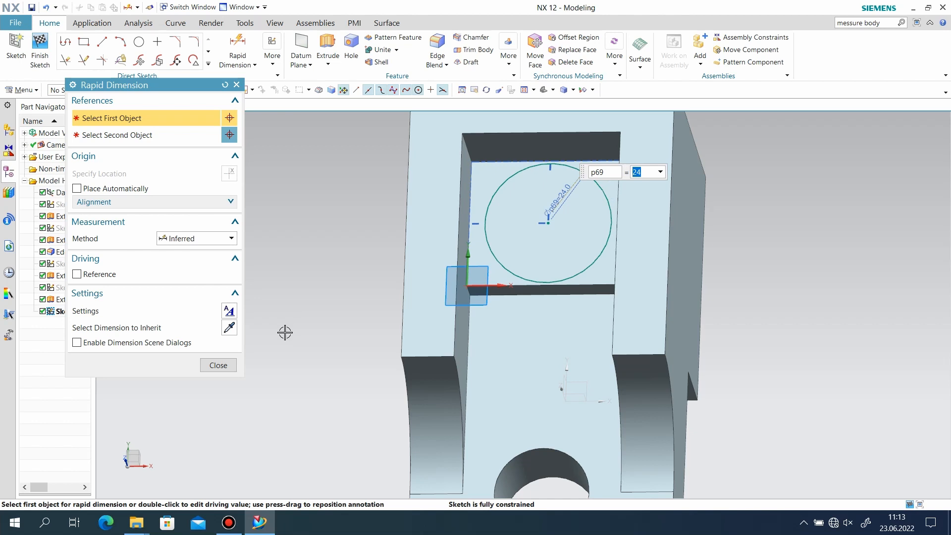
left_click(218, 365)
left_click(40, 49)
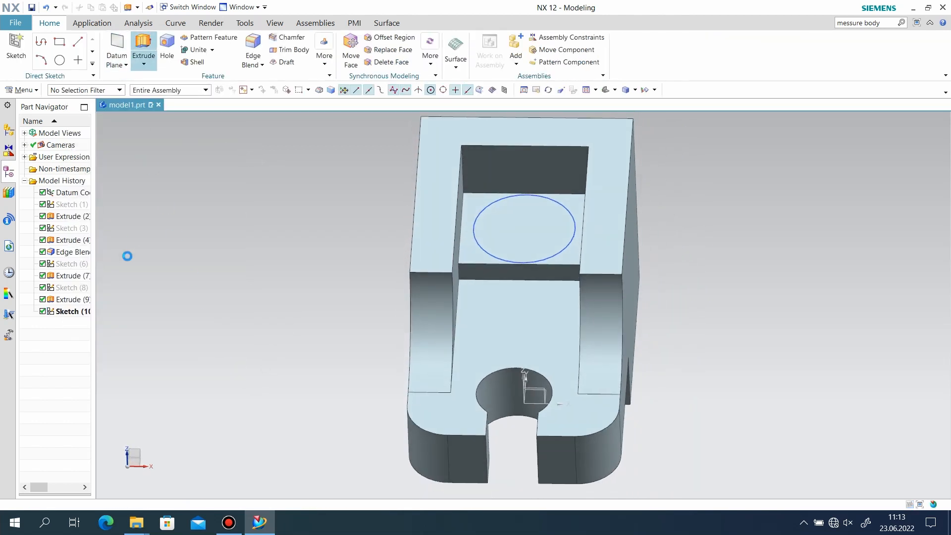
Extrude the circle 41 mm down through the block with Subtract, and hide its sketch.
left_click(56, 312)
left_click(196, 305)
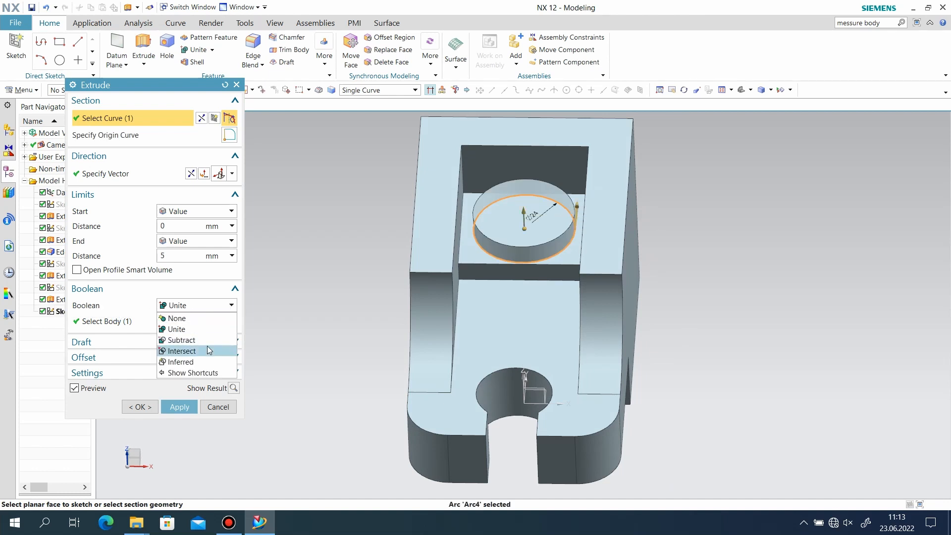
left_click(193, 340)
mouse_move(345, 328)
middle_mouse_down()
mouse_move(318, 307)
mouse_move(342, 317)
middle_mouse_up()
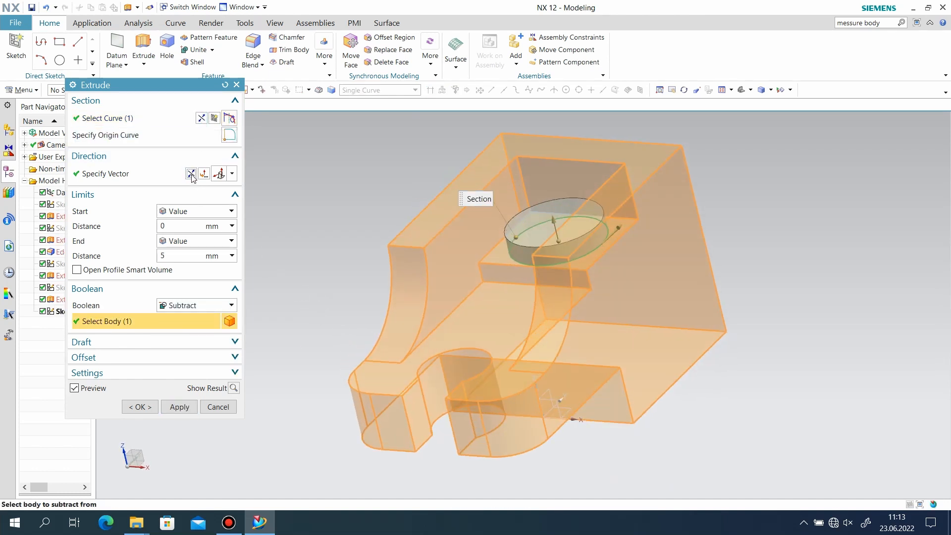
middle_click_drag(649, 307, 634, 288)
left_click_drag(578, 280, 660, 441)
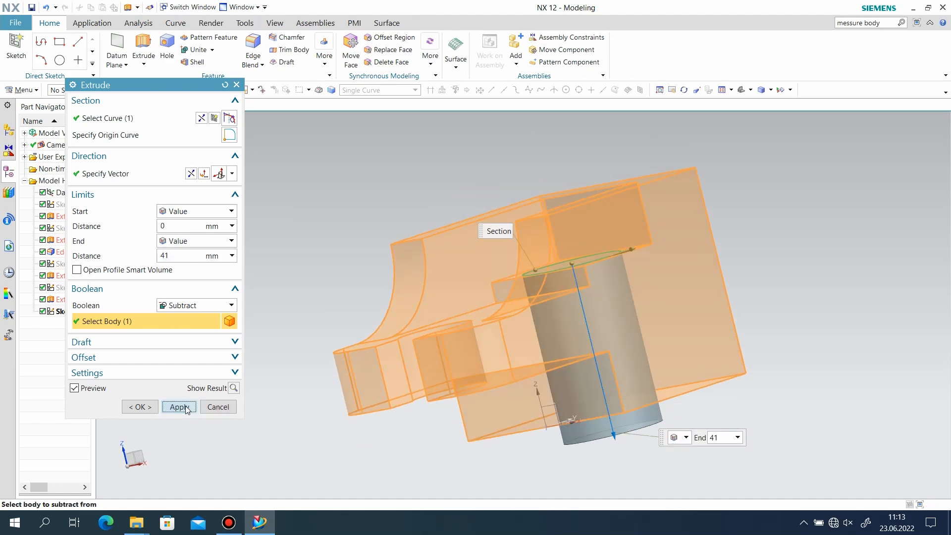
left_click(179, 407)
middle_click_drag(446, 361, 478, 295)
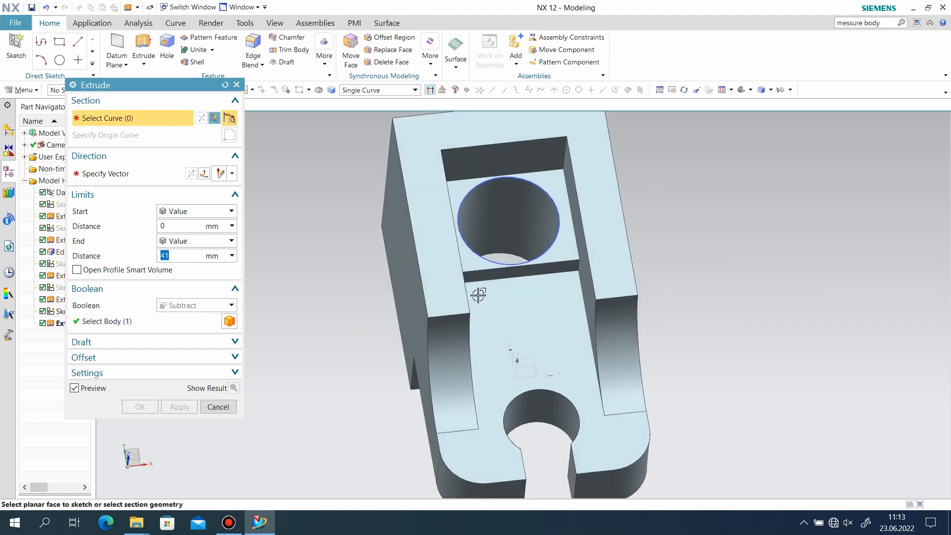
left_click(236, 84)
right_click(544, 194)
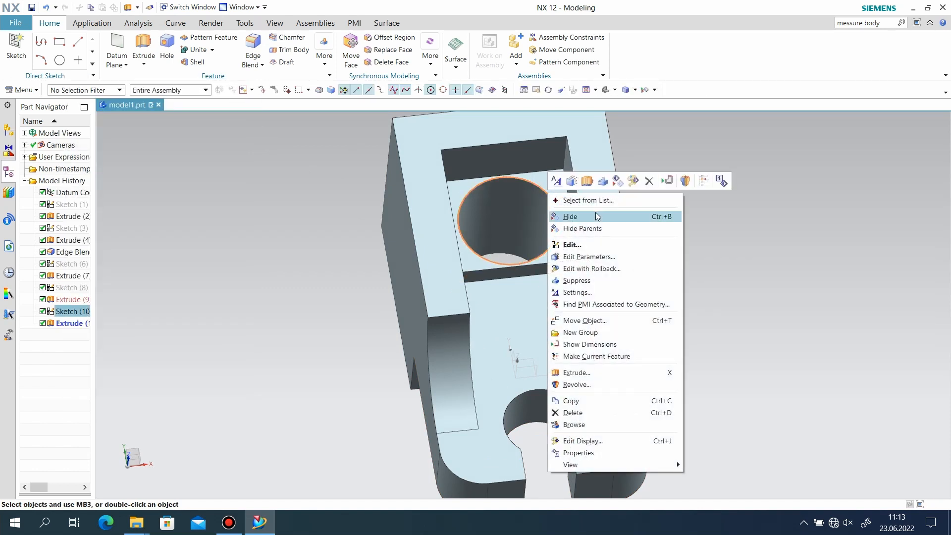
left_click(596, 216)
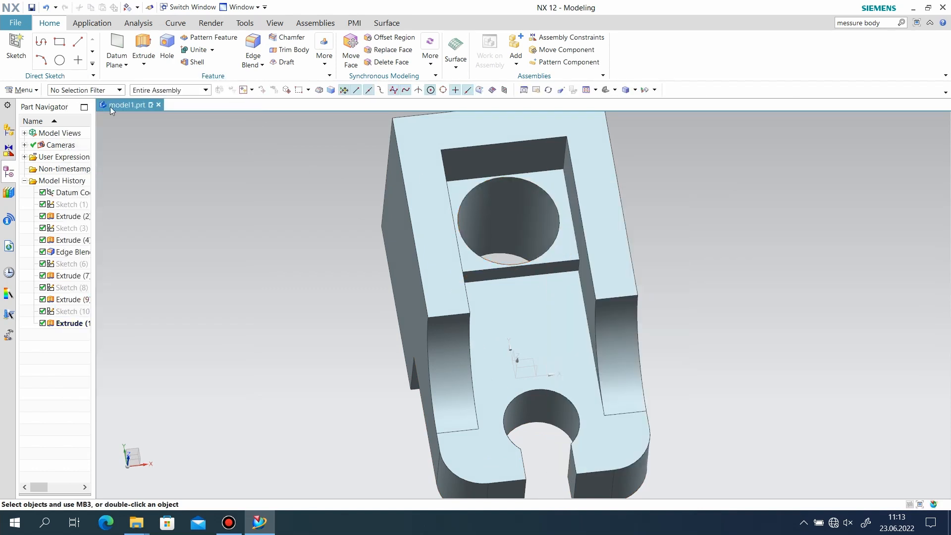
Start a sketch on the pocket floor and draw a rectangle about 30 by 8 mm between the side walls, along the raised pad's front edge.
left_click(484, 303)
left_click(179, 225)
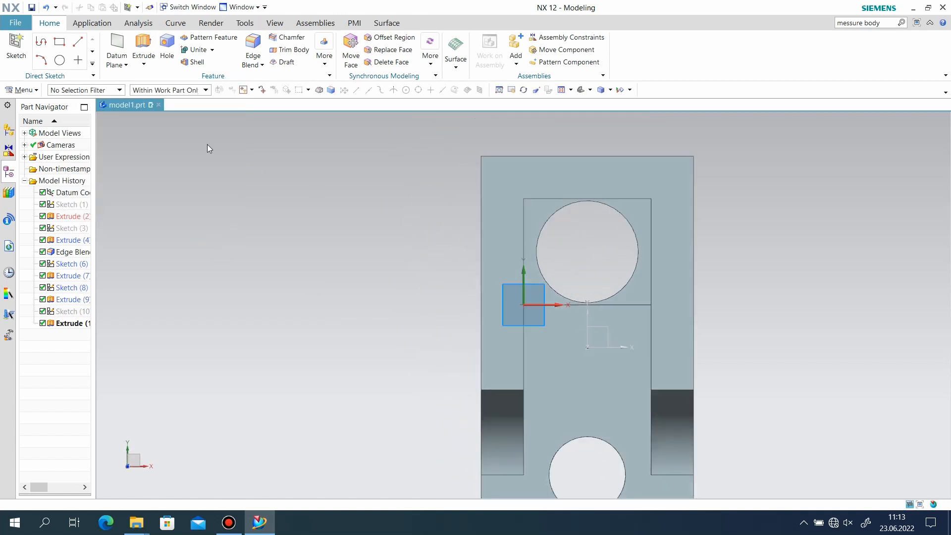
left_click(83, 43)
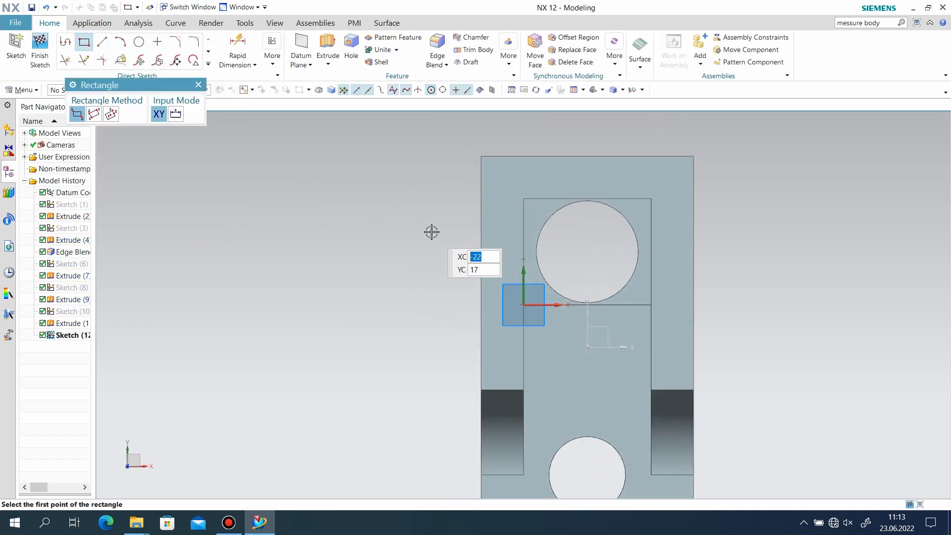
scroll(577, 321, "up", 2)
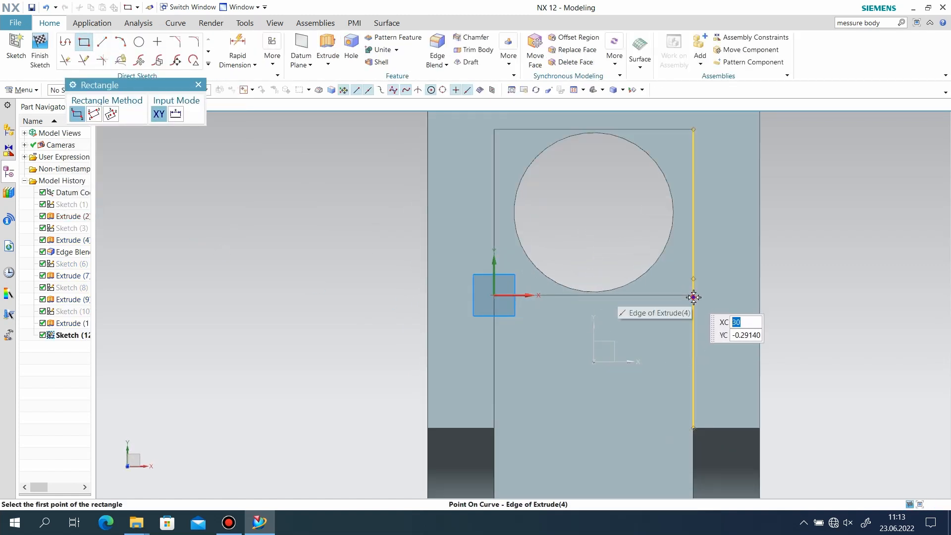
middle_click_drag(717, 312, 685, 316)
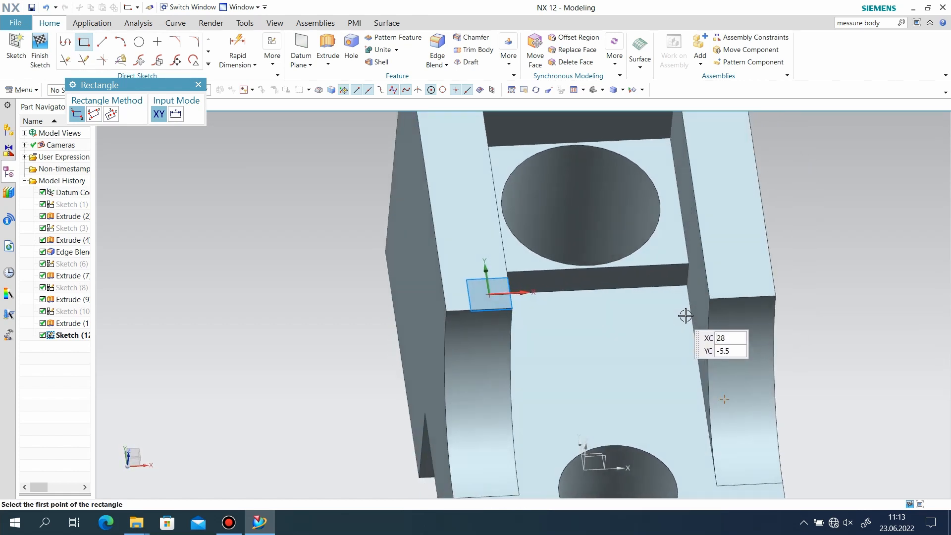
left_click(687, 285)
middle_click_drag(615, 327, 609, 329)
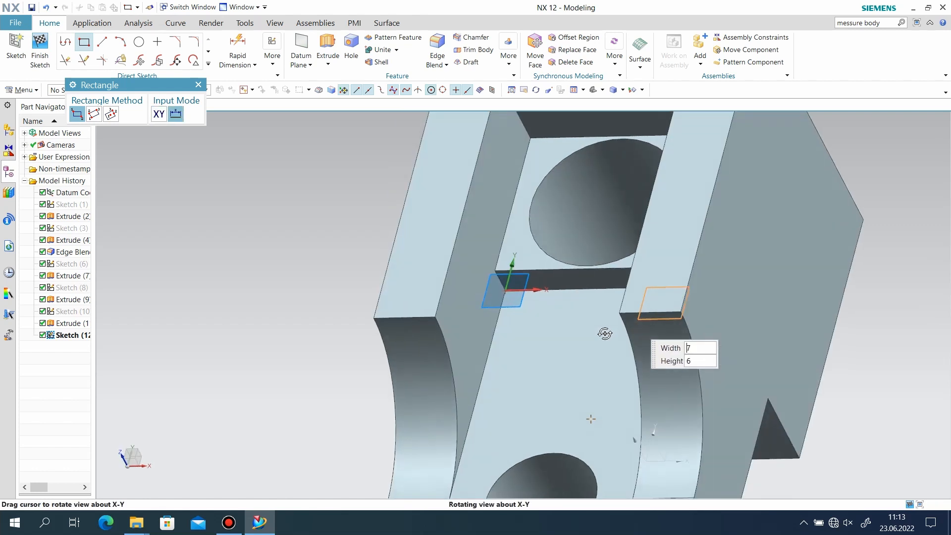
left_click(492, 331)
Dimension the rectangle's short side along the pocket wall, set it to 10 mm, and finish the sketch.
left_click(238, 39)
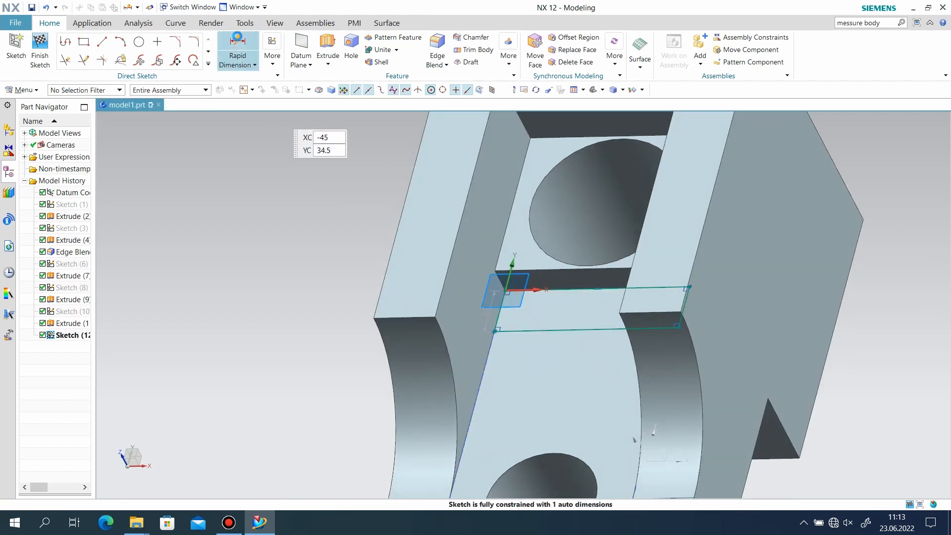
scroll(504, 311, "up", 3)
scroll(504, 311, "up", 1)
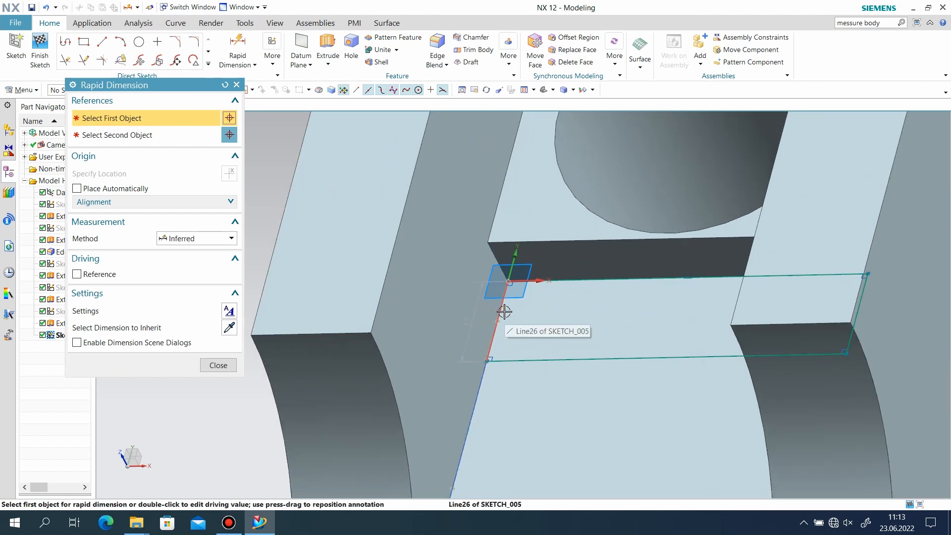
left_click(456, 297)
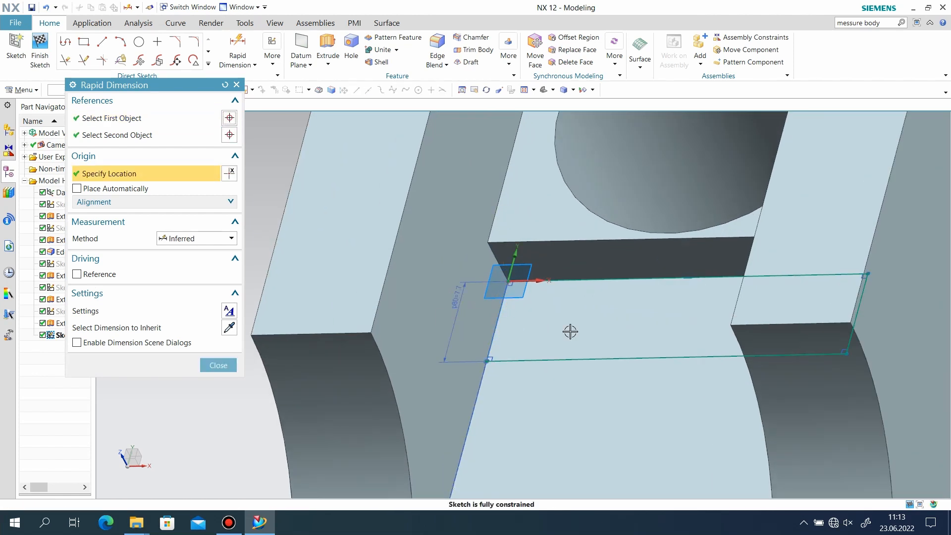
left_click(207, 367)
left_click(40, 50)
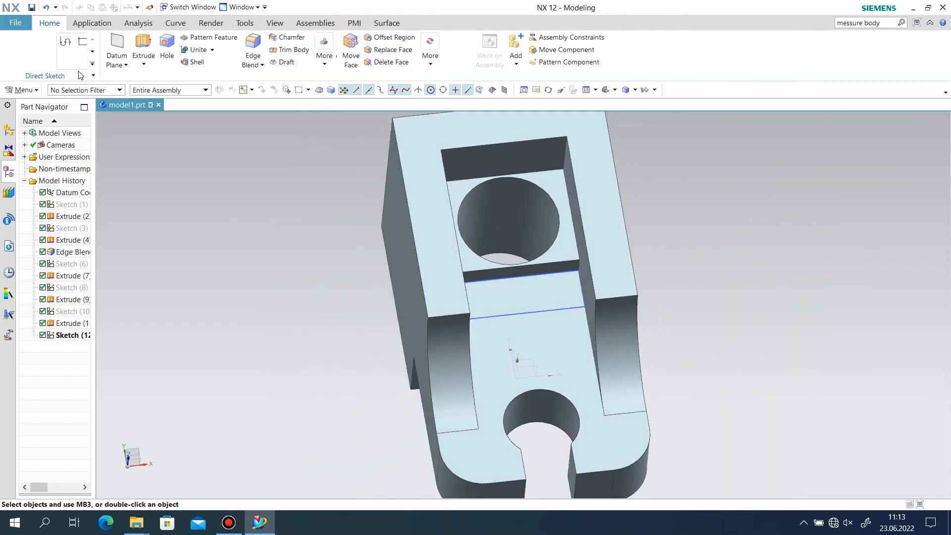
Extrude the rectangle sketch on the pocket floor 15 mm upward and unite it with the block to form the cross wall.
left_click(143, 47)
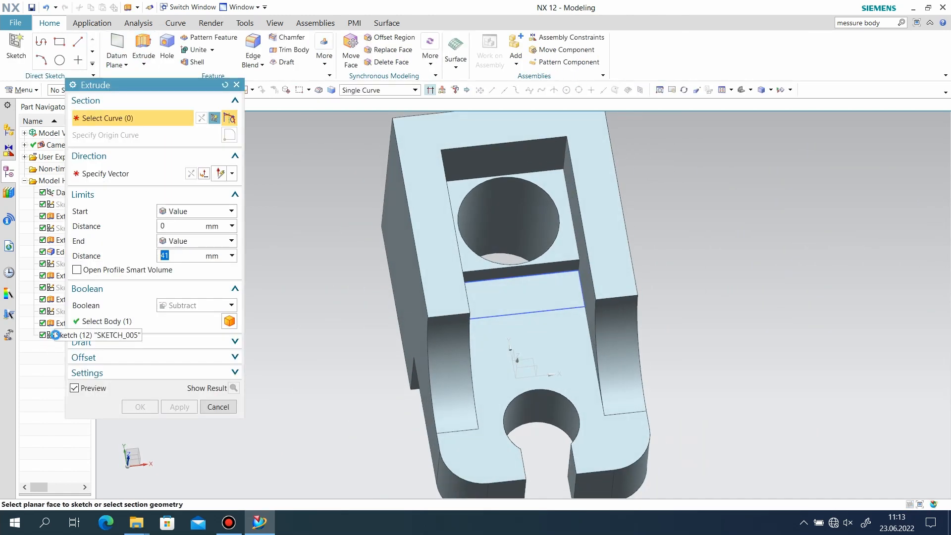
left_click(55, 334)
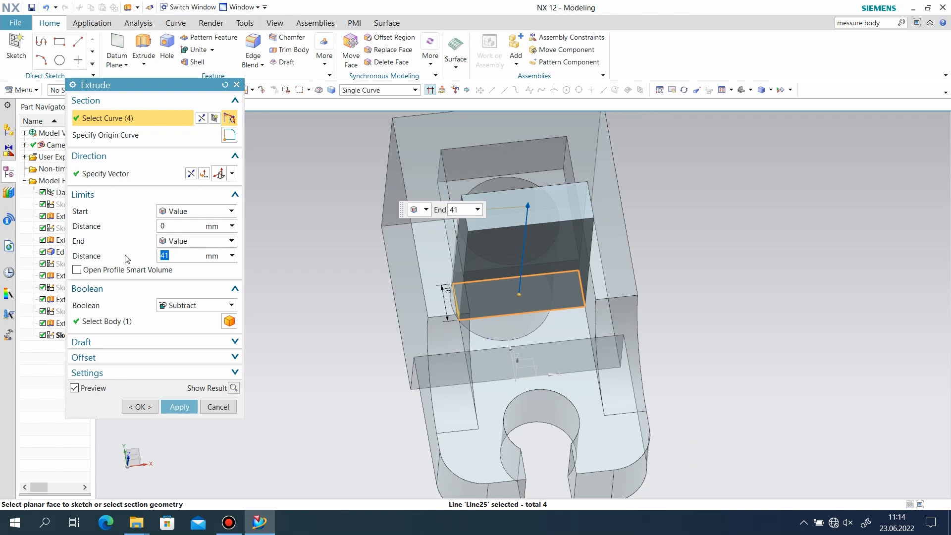
key("Return")
left_click(170, 307)
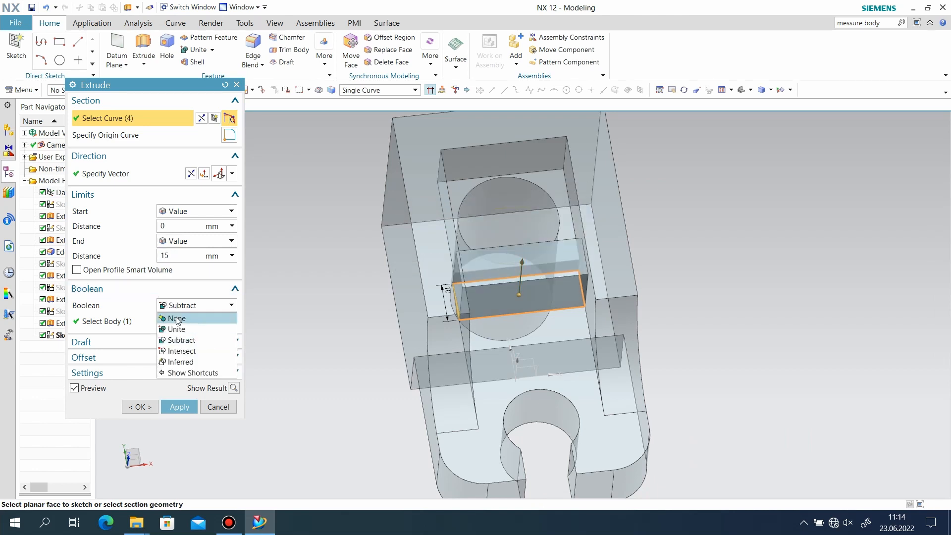
left_click(176, 318)
left_click(183, 305)
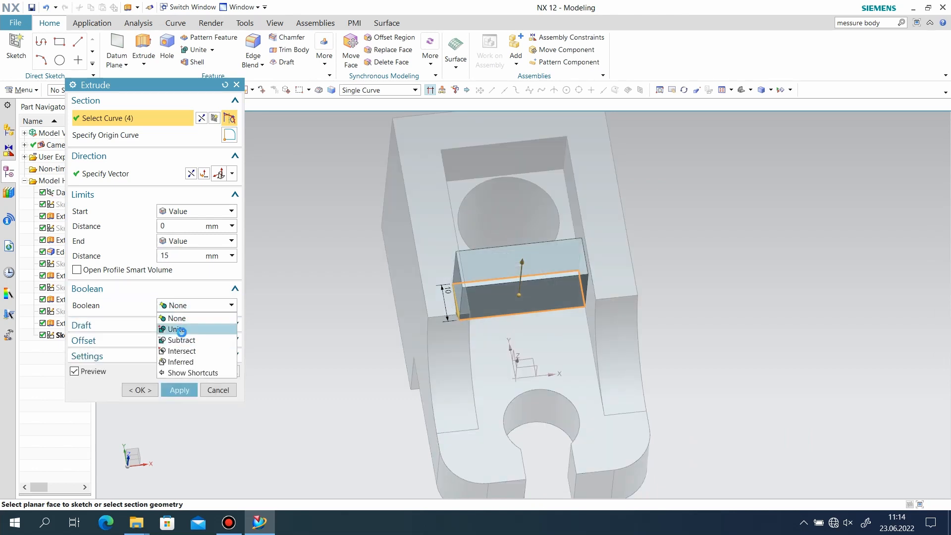
left_click(177, 329)
left_click(178, 407)
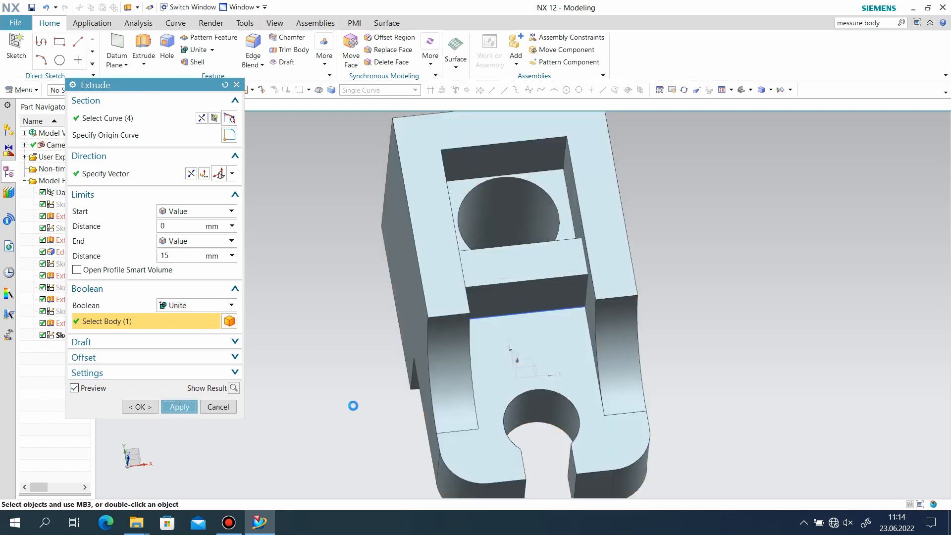
key("Escape")
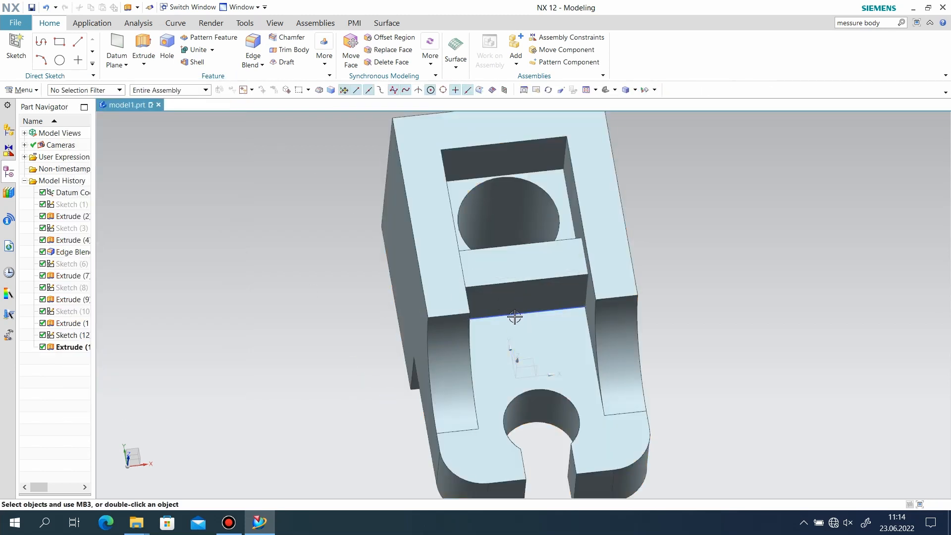
Hide the cross wall's sketch and the datum coordinate system.
right_click(512, 314)
left_click(532, 61)
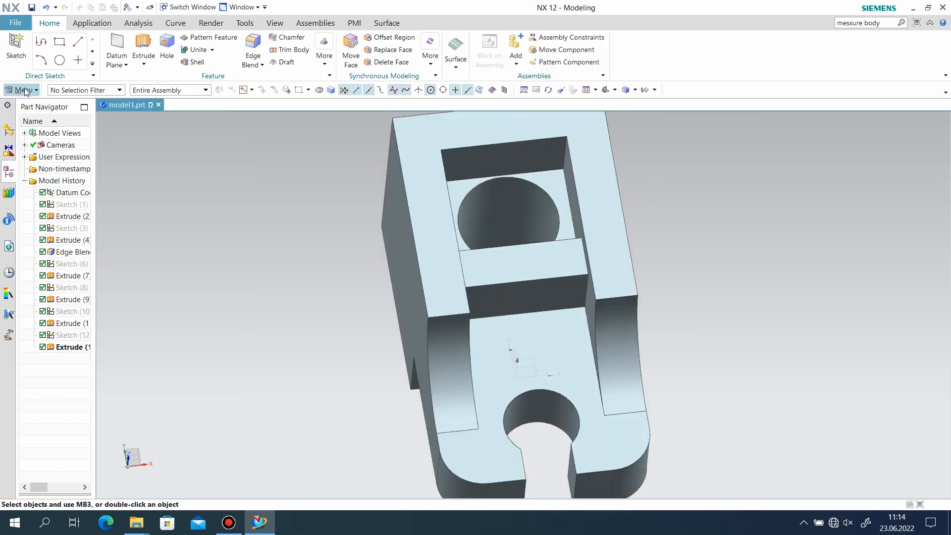
right_click(513, 363)
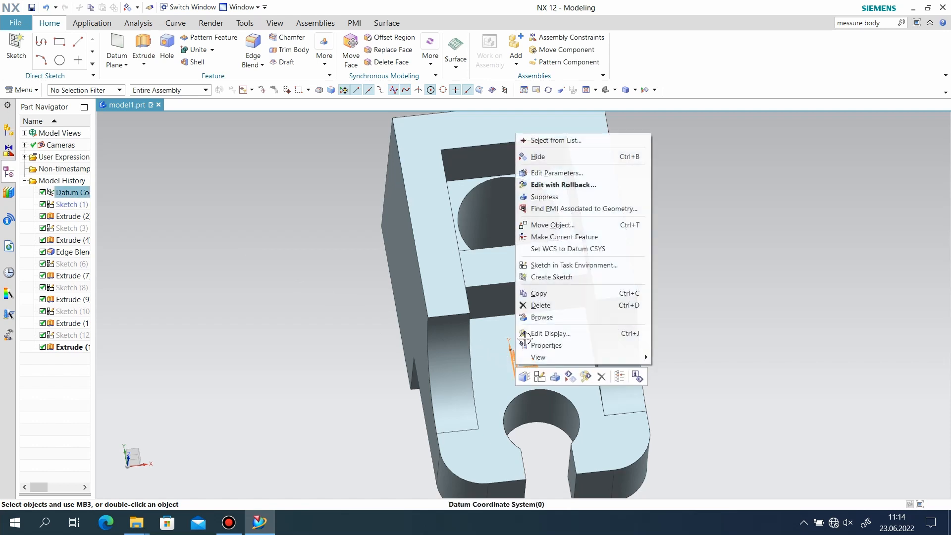
left_click(539, 156)
Change the whole block's display colour to yellow-green from the favourite colours.
left_click(22, 90)
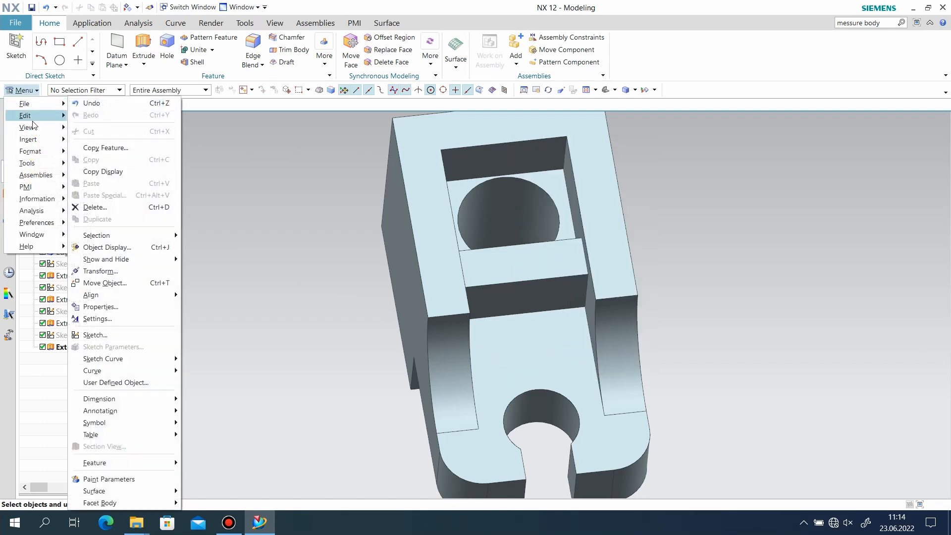
left_click(414, 297)
left_click(22, 90)
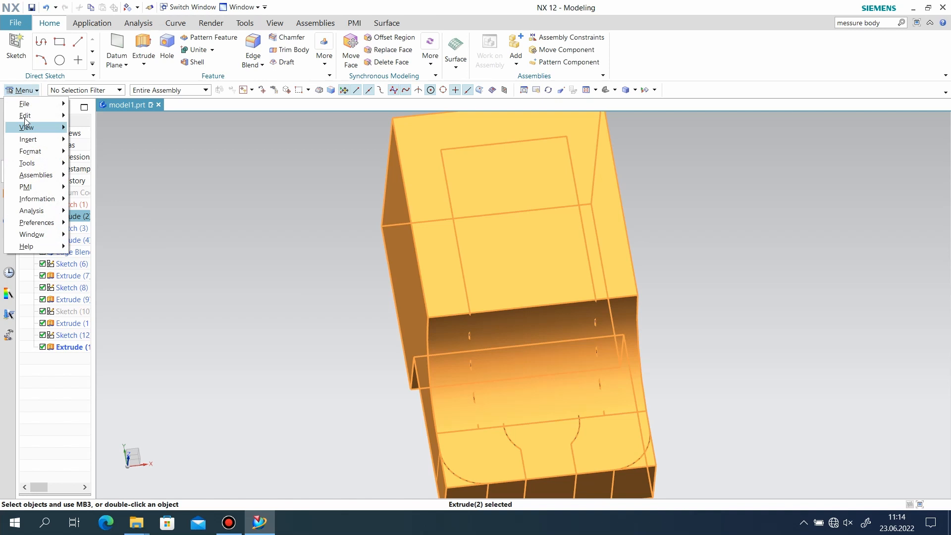
mouse_move(25, 115)
left_click(107, 248)
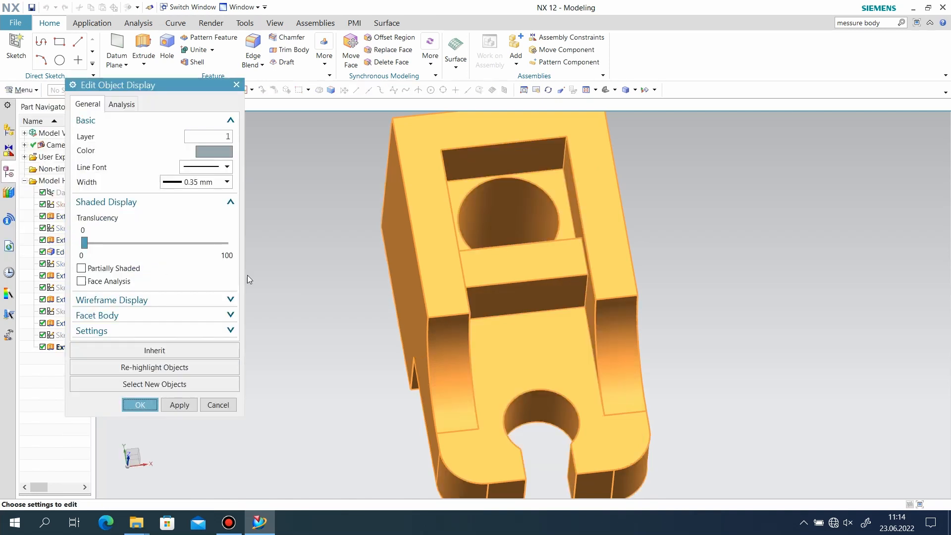
left_click(215, 150)
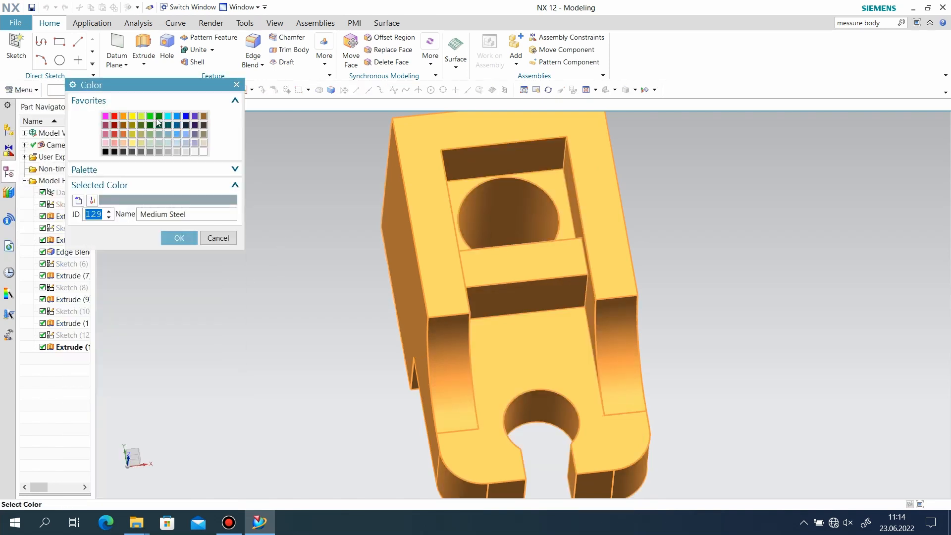
left_click(150, 117)
left_click(141, 116)
left_click(179, 237)
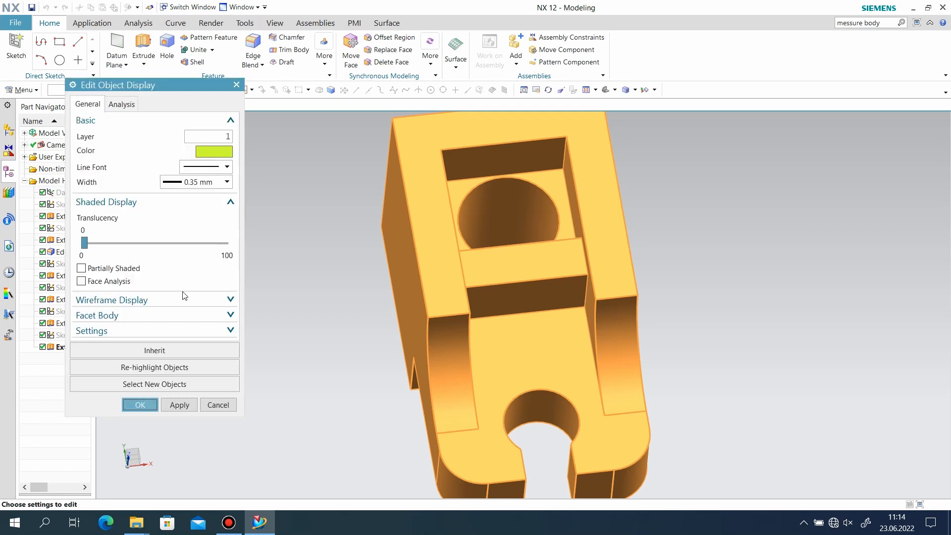
left_click(140, 405)
Examine the finished block from several sides, ending in an angled view of the pocket, cross wall and keyhole slot.
middle_click_drag(632, 329, 461, 355)
middle_click_drag(679, 296, 680, 347)
scroll(714, 348, "up", 2)
middle_click_drag(731, 362, 501, 393)
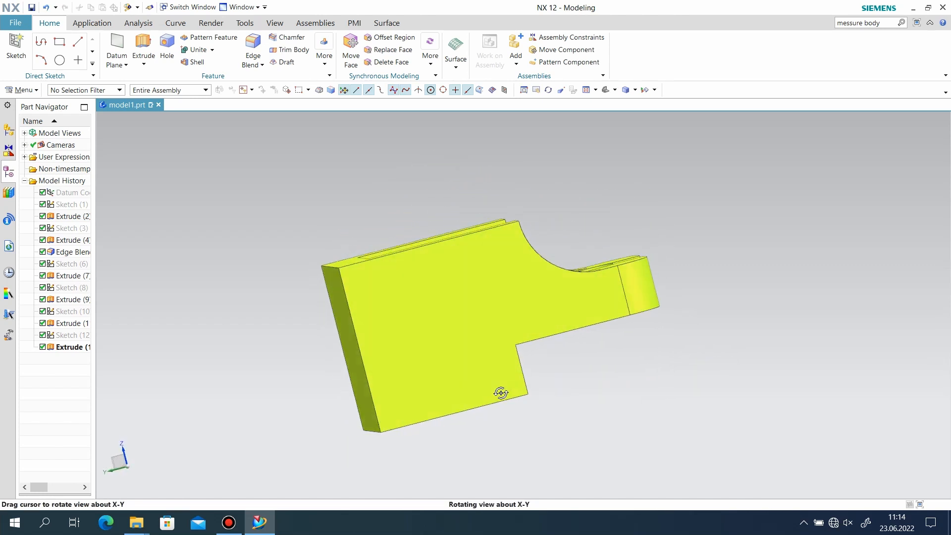
middle_click_drag(736, 238, 708, 282)
scroll(710, 288, "down", 1)
scroll(874, 308, "up", 1)
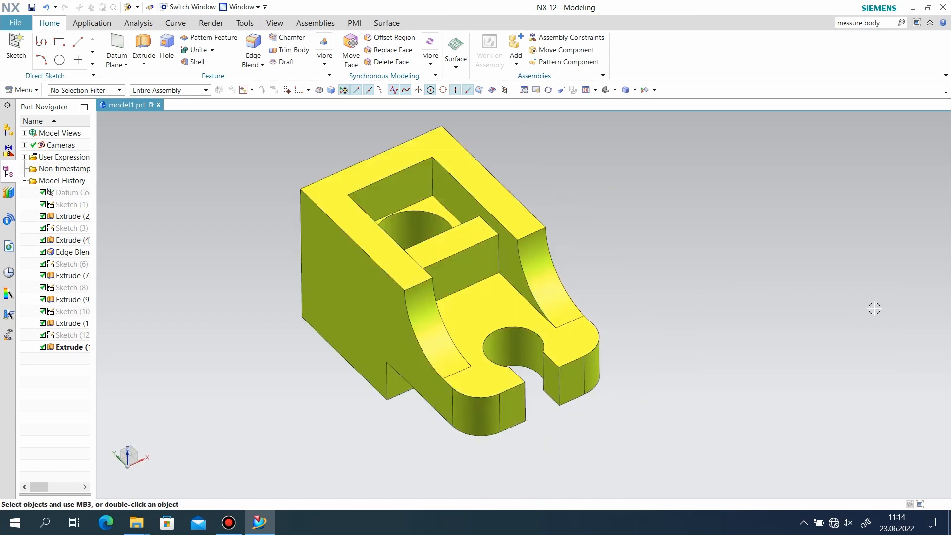